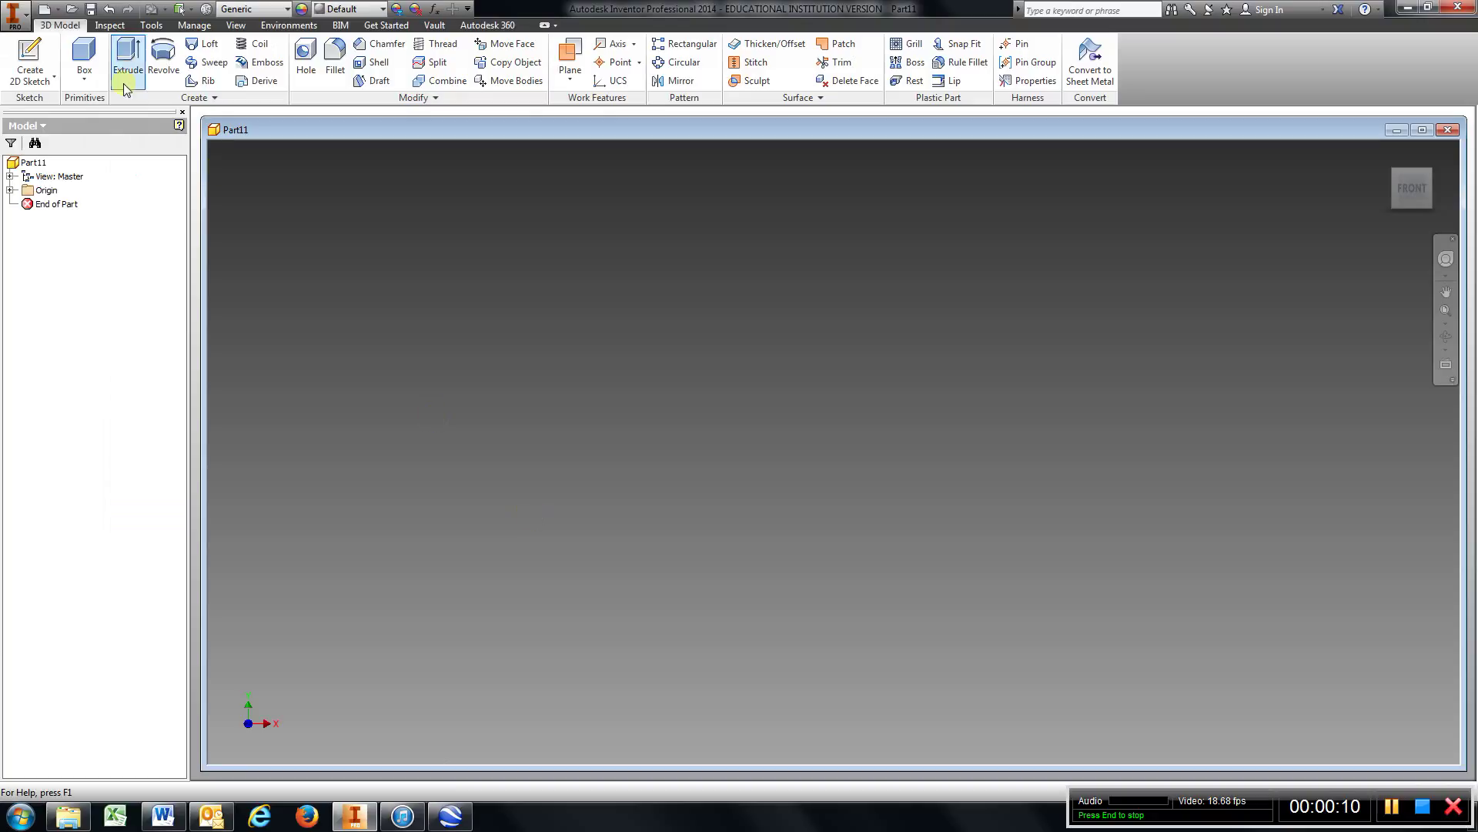
# Step: Start a sketch on the XY plane and draw a 2 in diameter circle on the horizontal axis, left of the origin
pyautogui.click(29, 53)
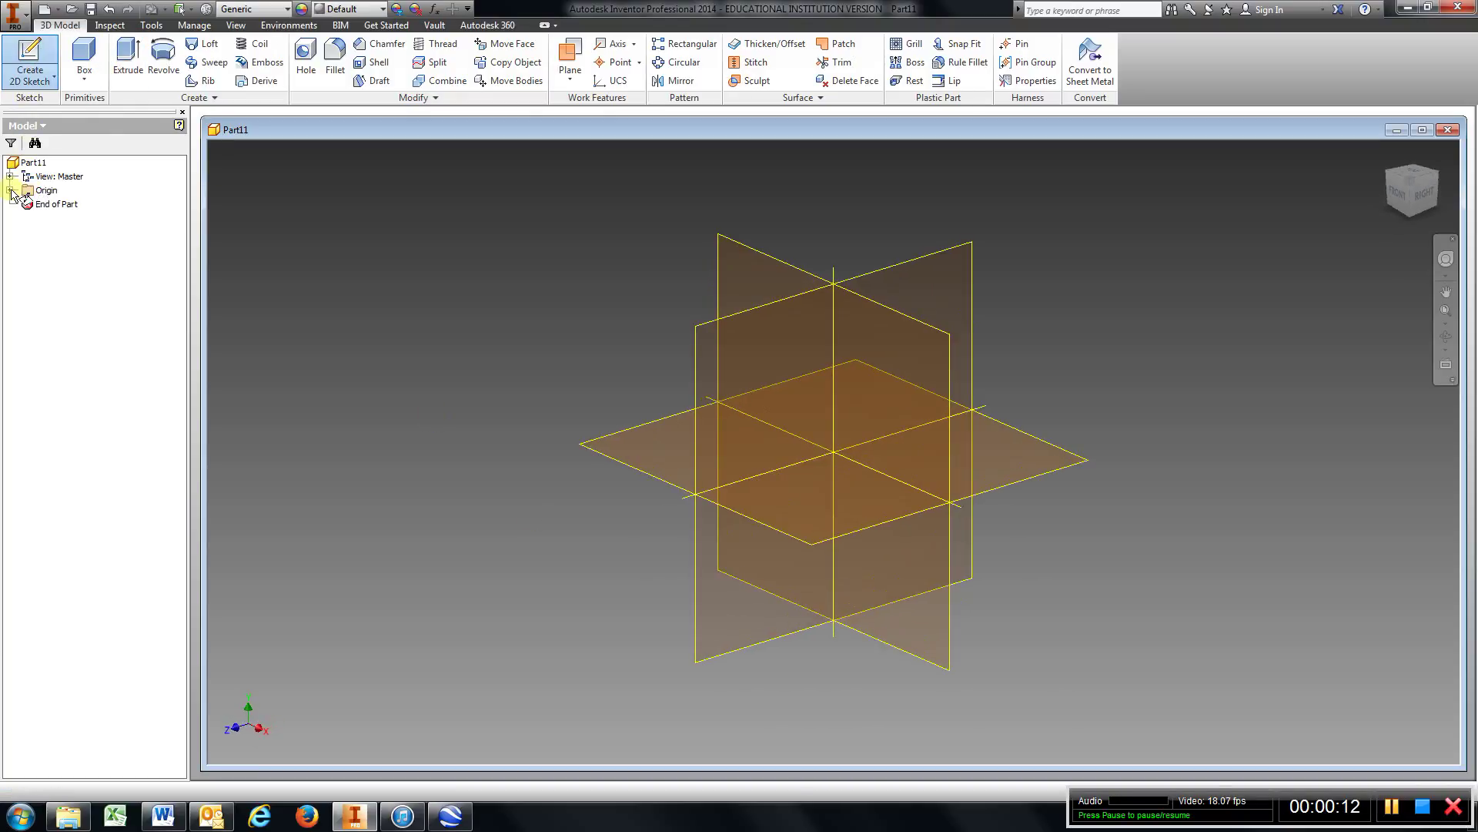
pyautogui.click(787, 254)
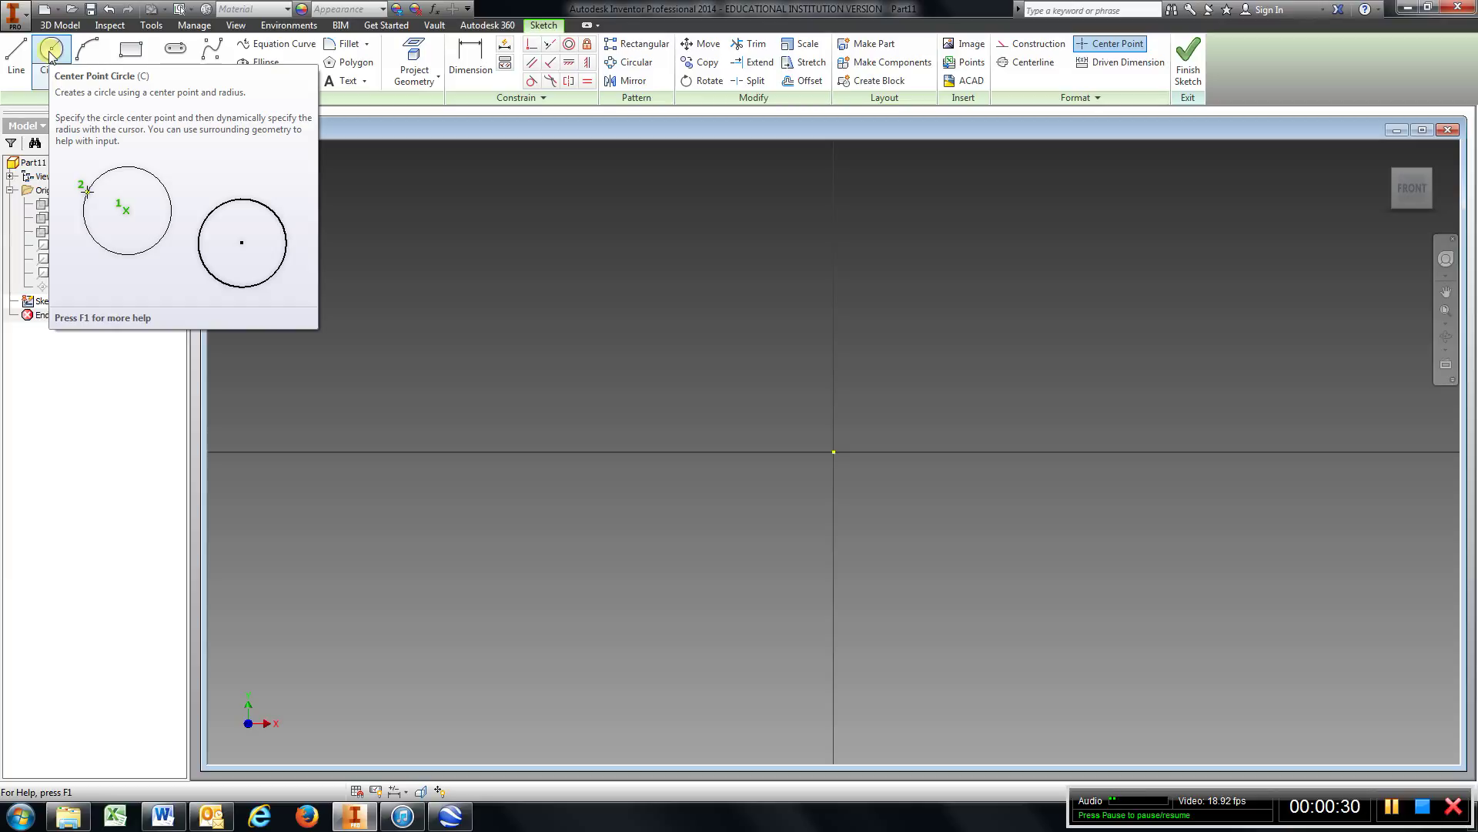
pyautogui.click(51, 56)
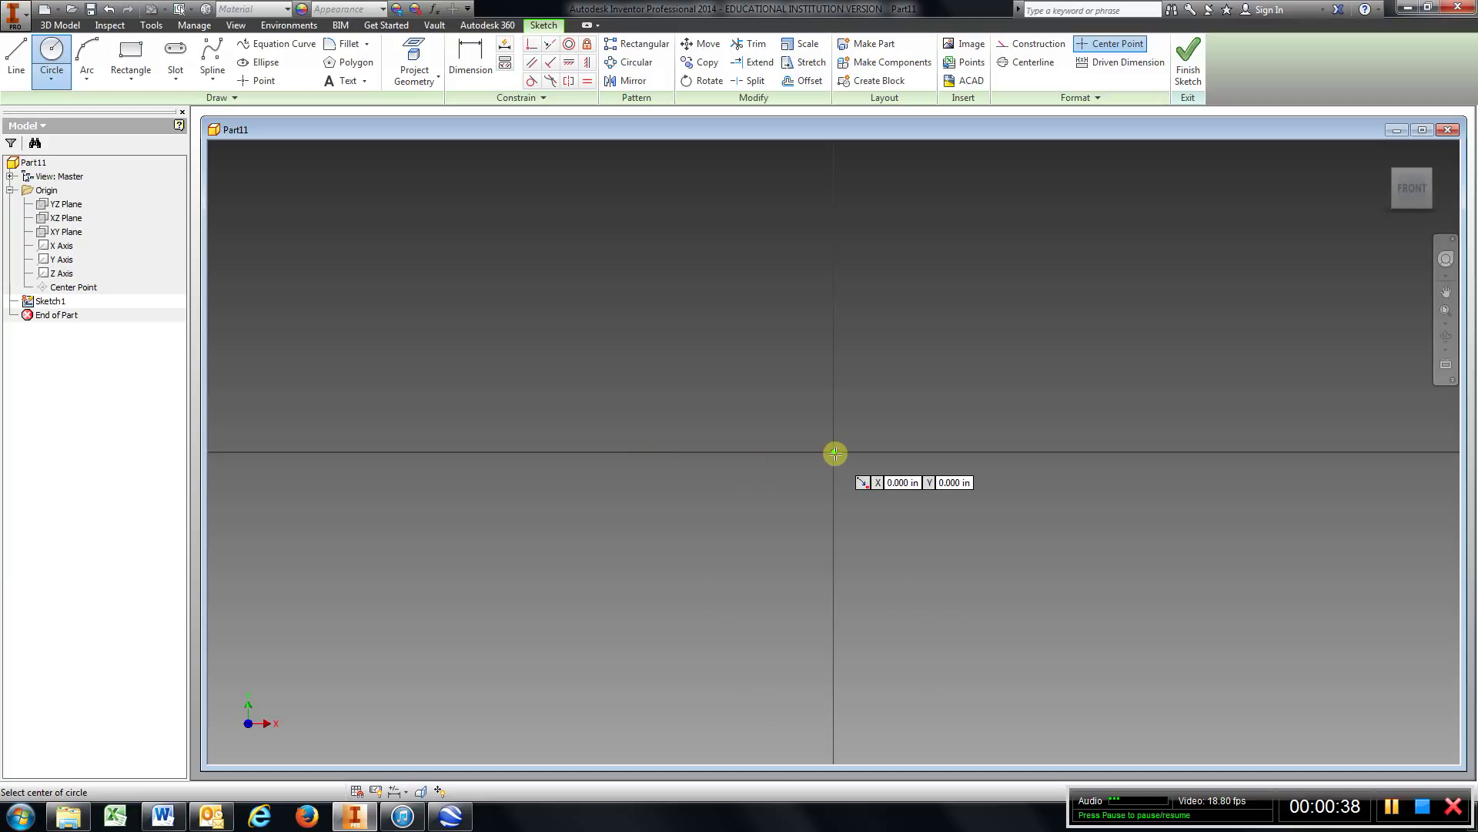
pyautogui.click(528, 453)
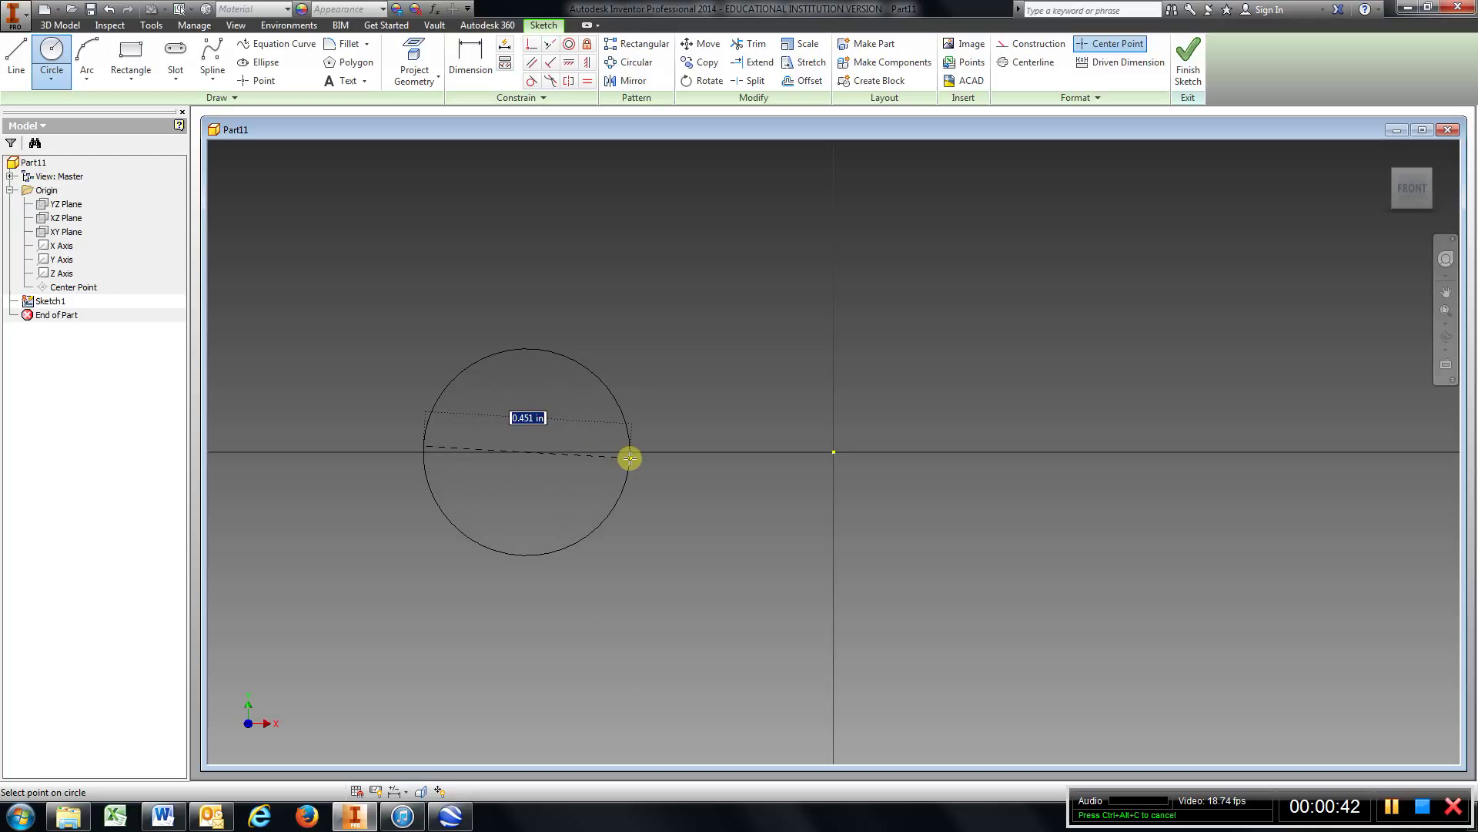
pyautogui.write('2')
pyautogui.press('Return')
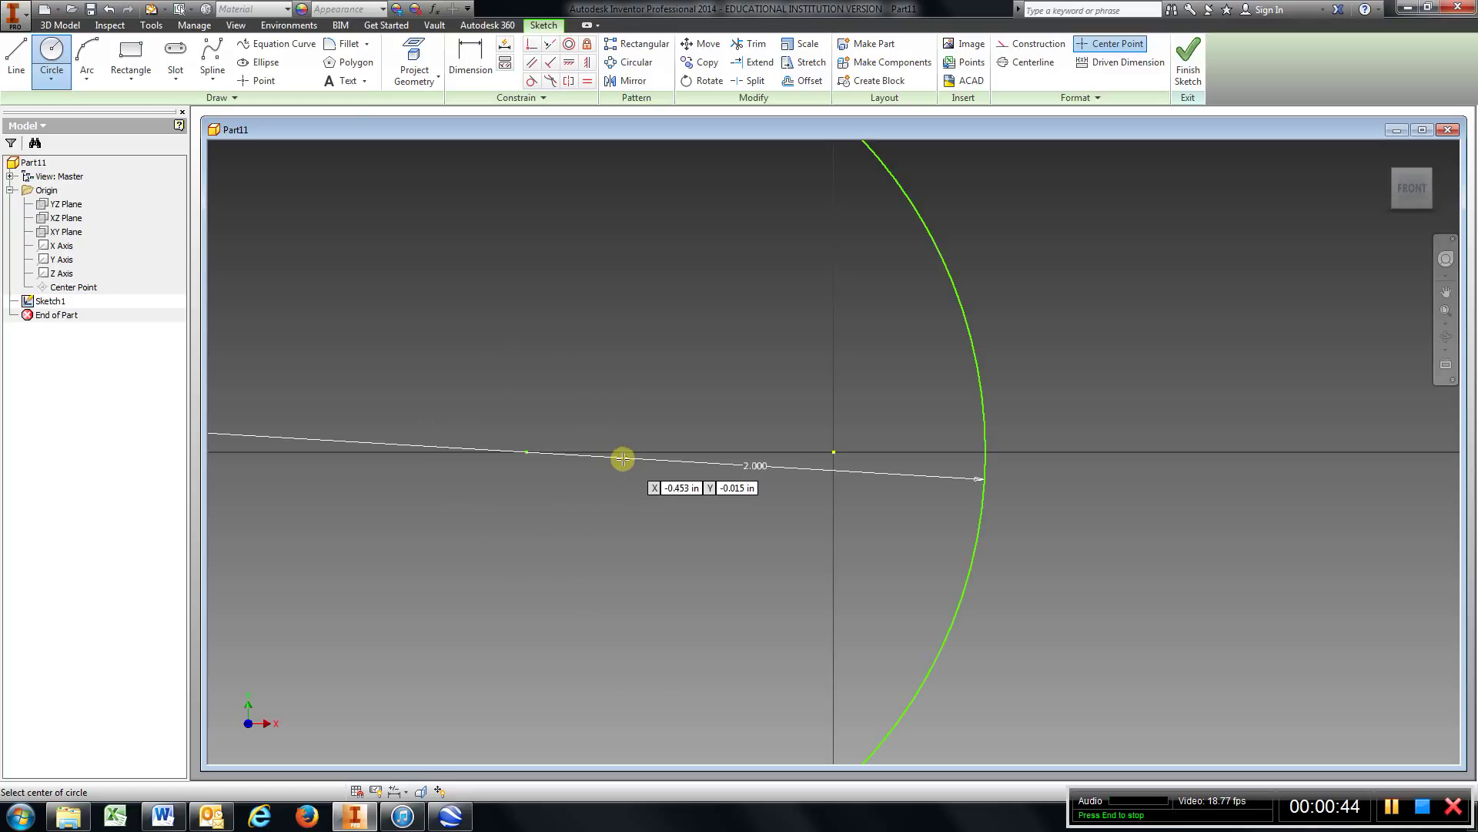
# Step: Draw a second 2 in diameter circle on the horizontal axis, to the right of the origin and clear of the first circle
pyautogui.scroll(-5, 609, 461)
pyautogui.scroll(3, 606, 461)
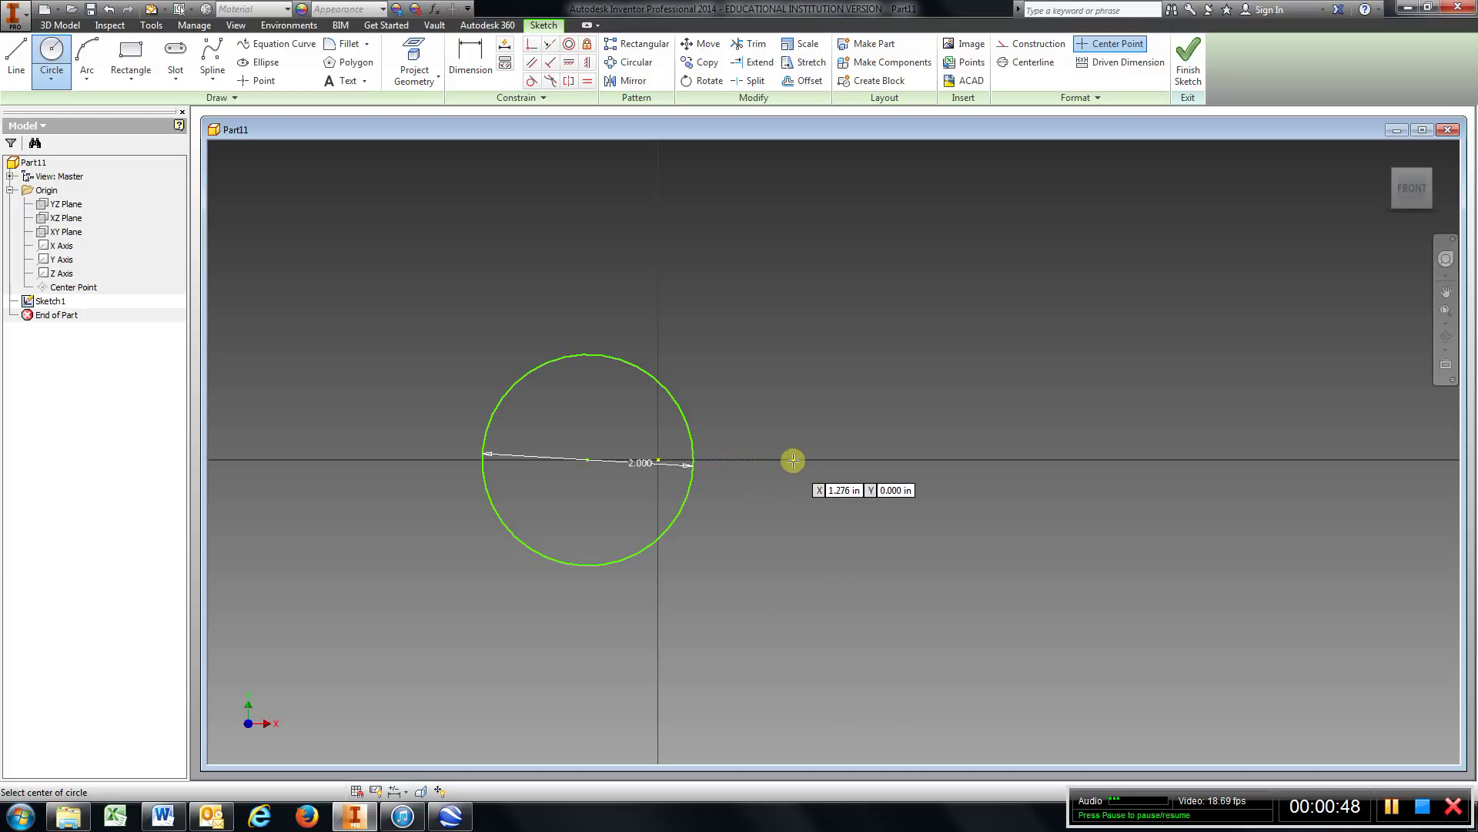
pyautogui.click(877, 458)
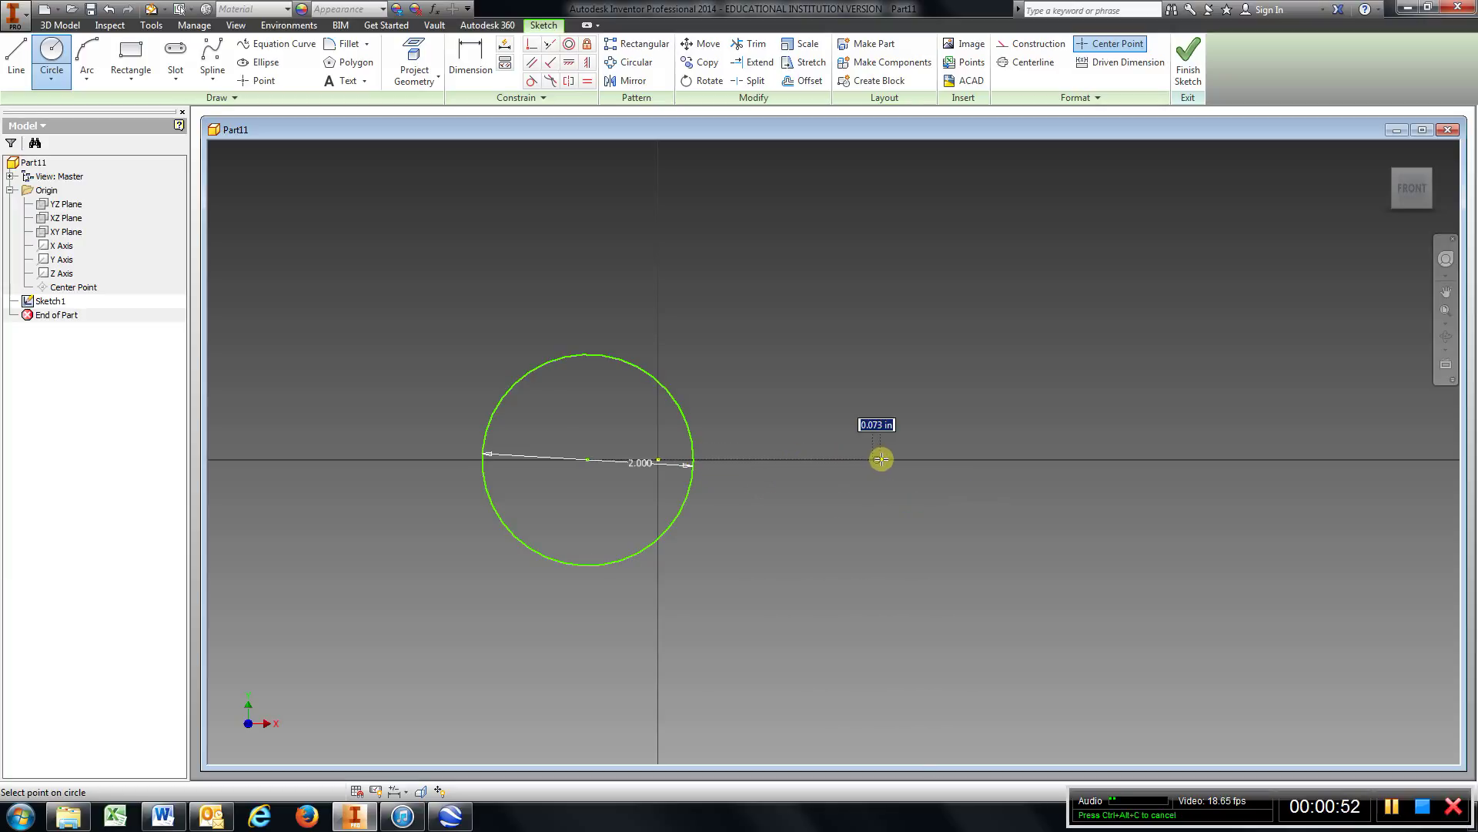
pyautogui.write('2')
pyautogui.press('Return')
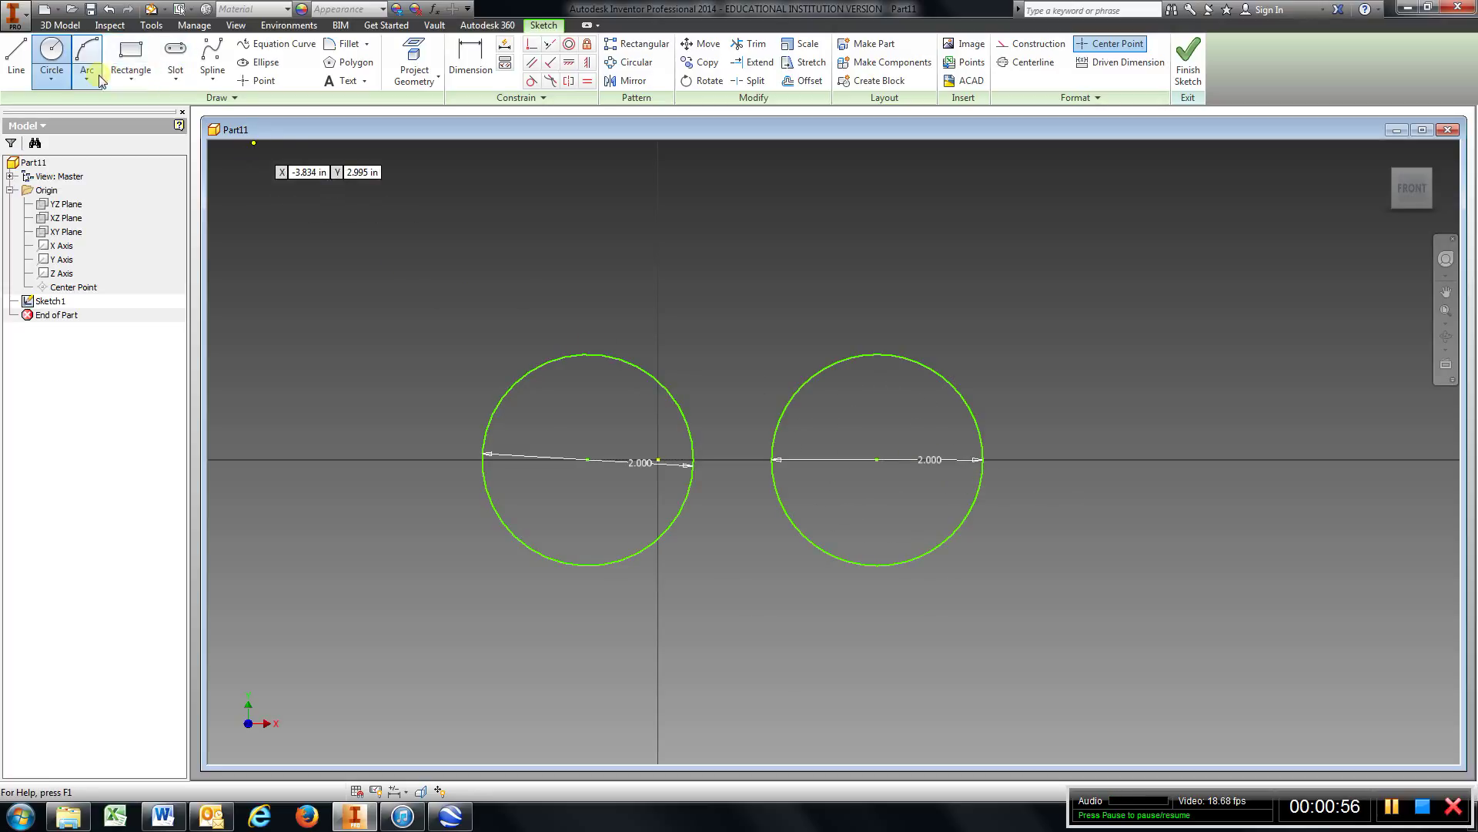
# Step: Dimension the horizontal distance between the two circle centers and set it to 2.5 in
pyautogui.click(473, 76)
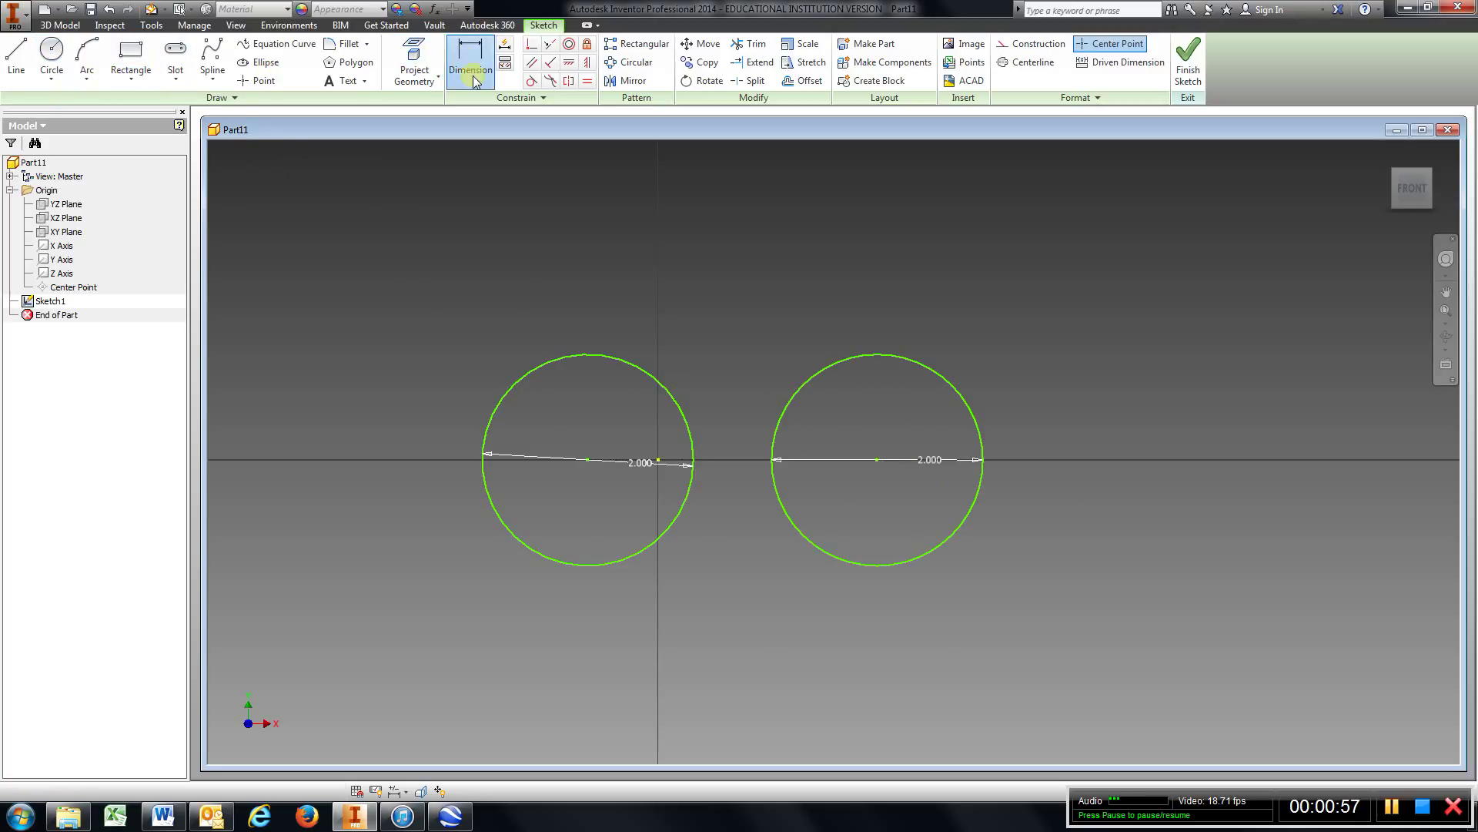
pyautogui.click(586, 461)
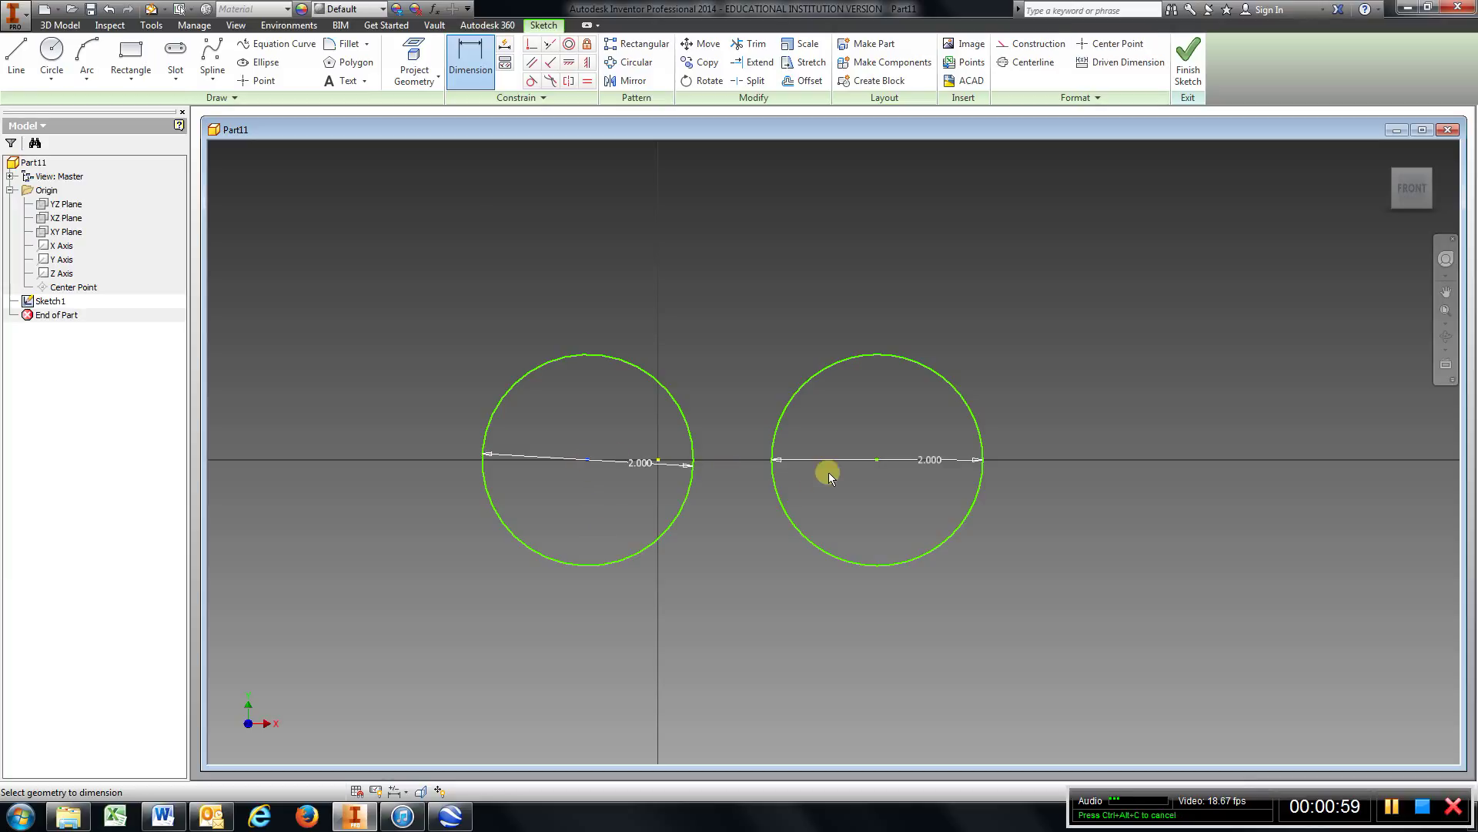
pyautogui.click(876, 460)
pyautogui.click(729, 286)
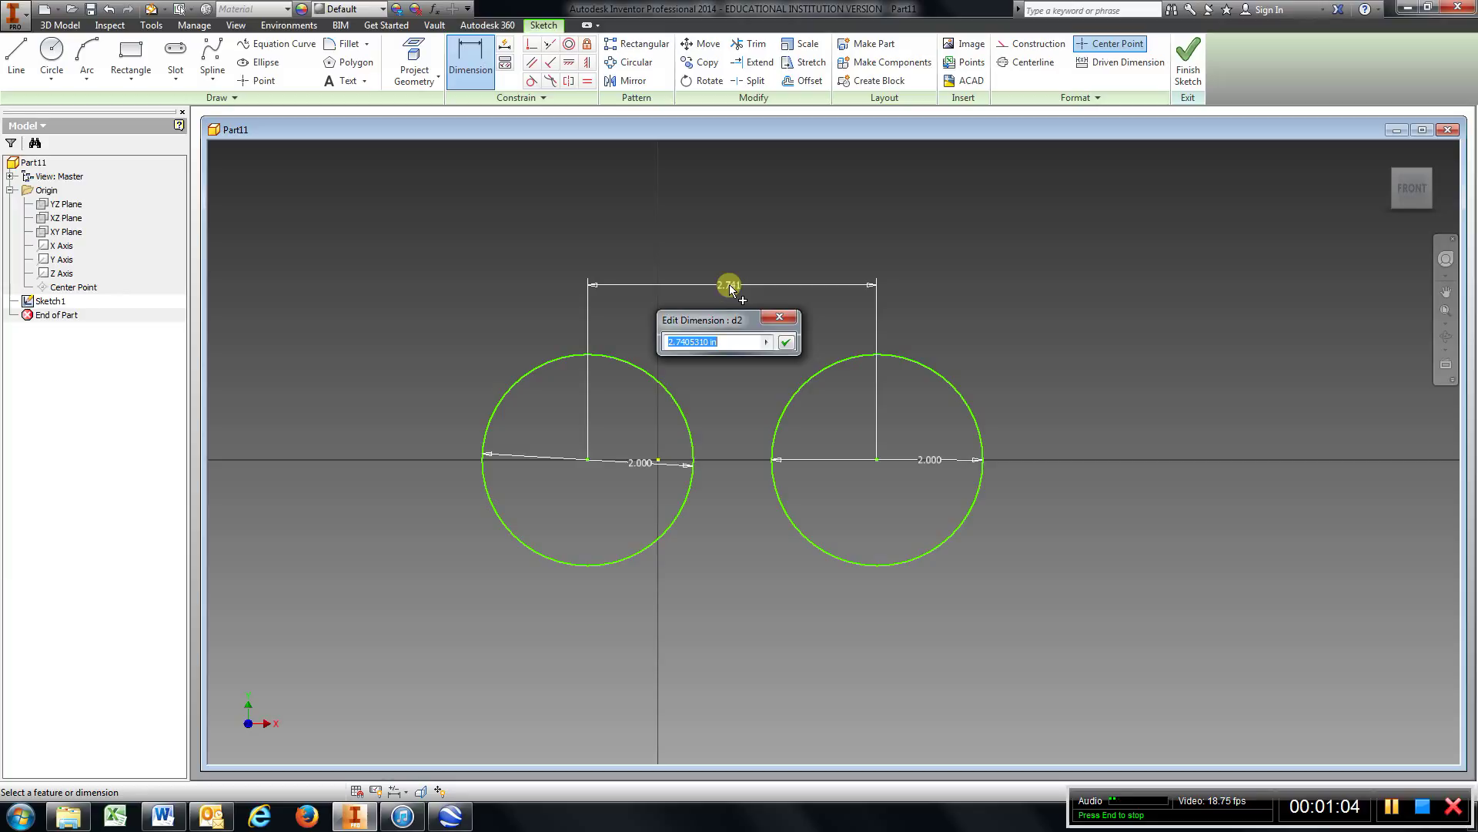
pyautogui.write('2.5')
pyautogui.press('Return')
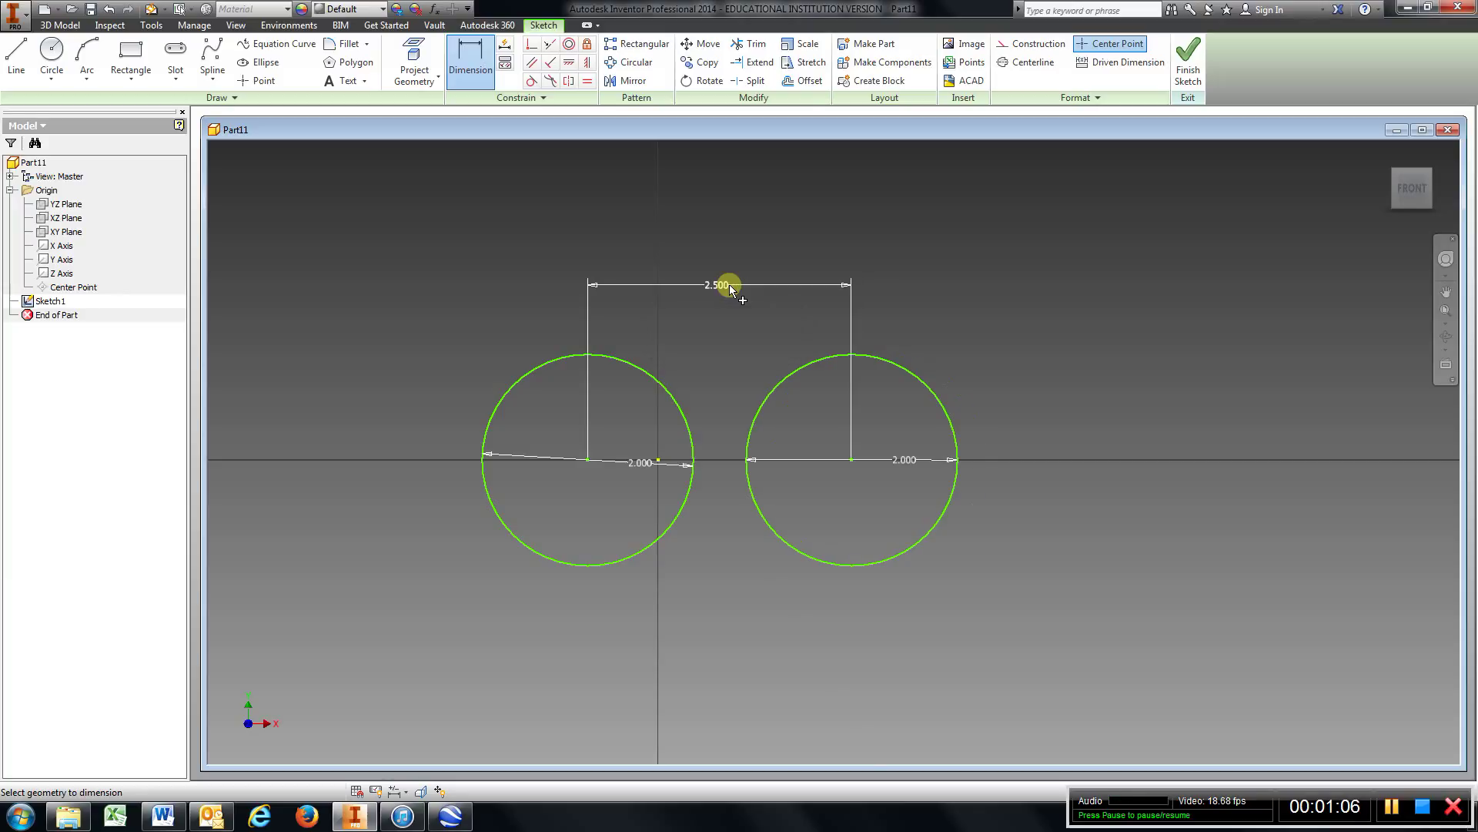
# Step: Dimension the horizontal distance from the left circle's center to the origin and set it to 1.25 in
pyautogui.click(589, 460)
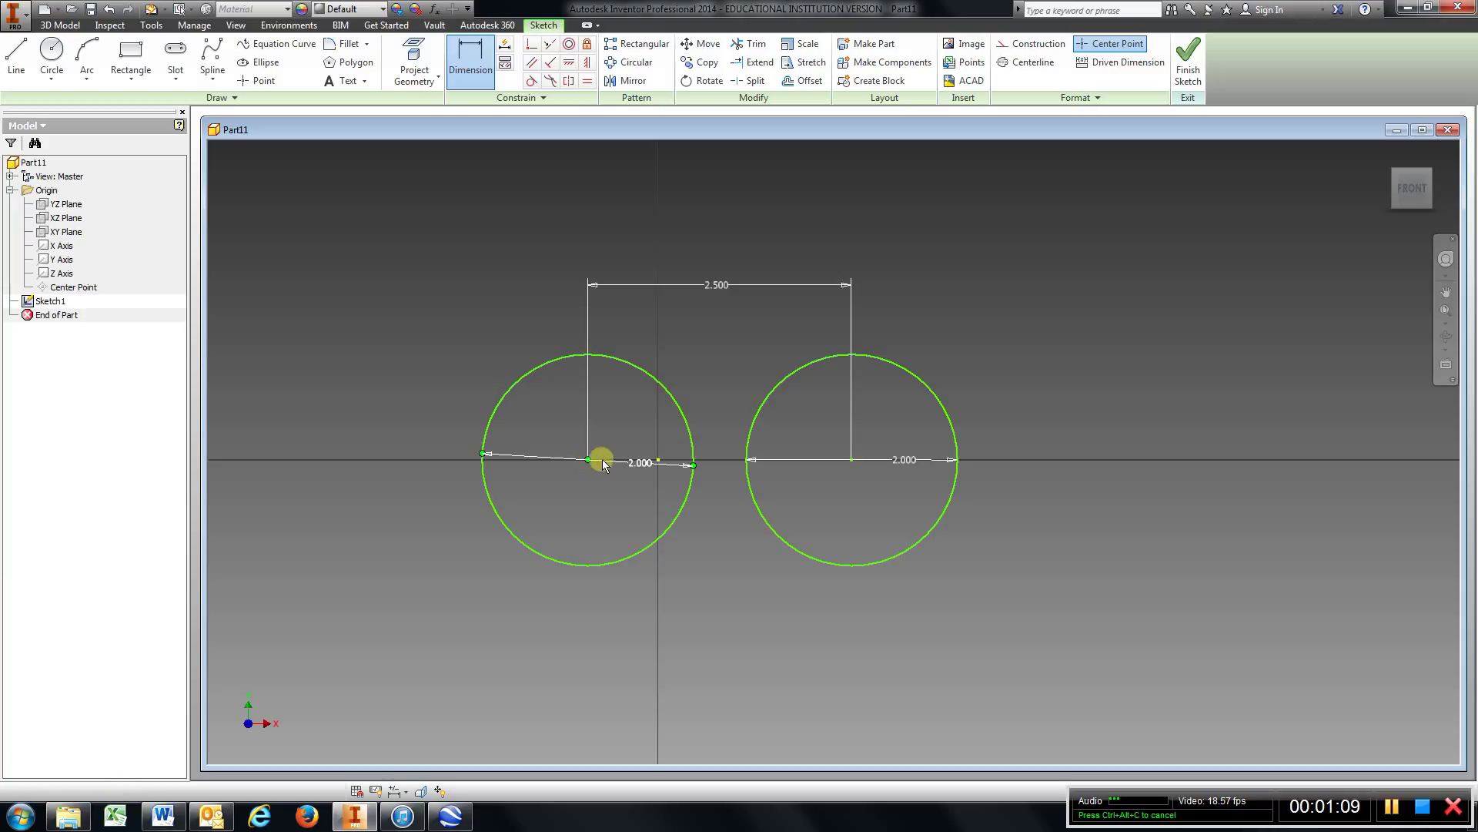
pyautogui.click(658, 460)
pyautogui.click(633, 324)
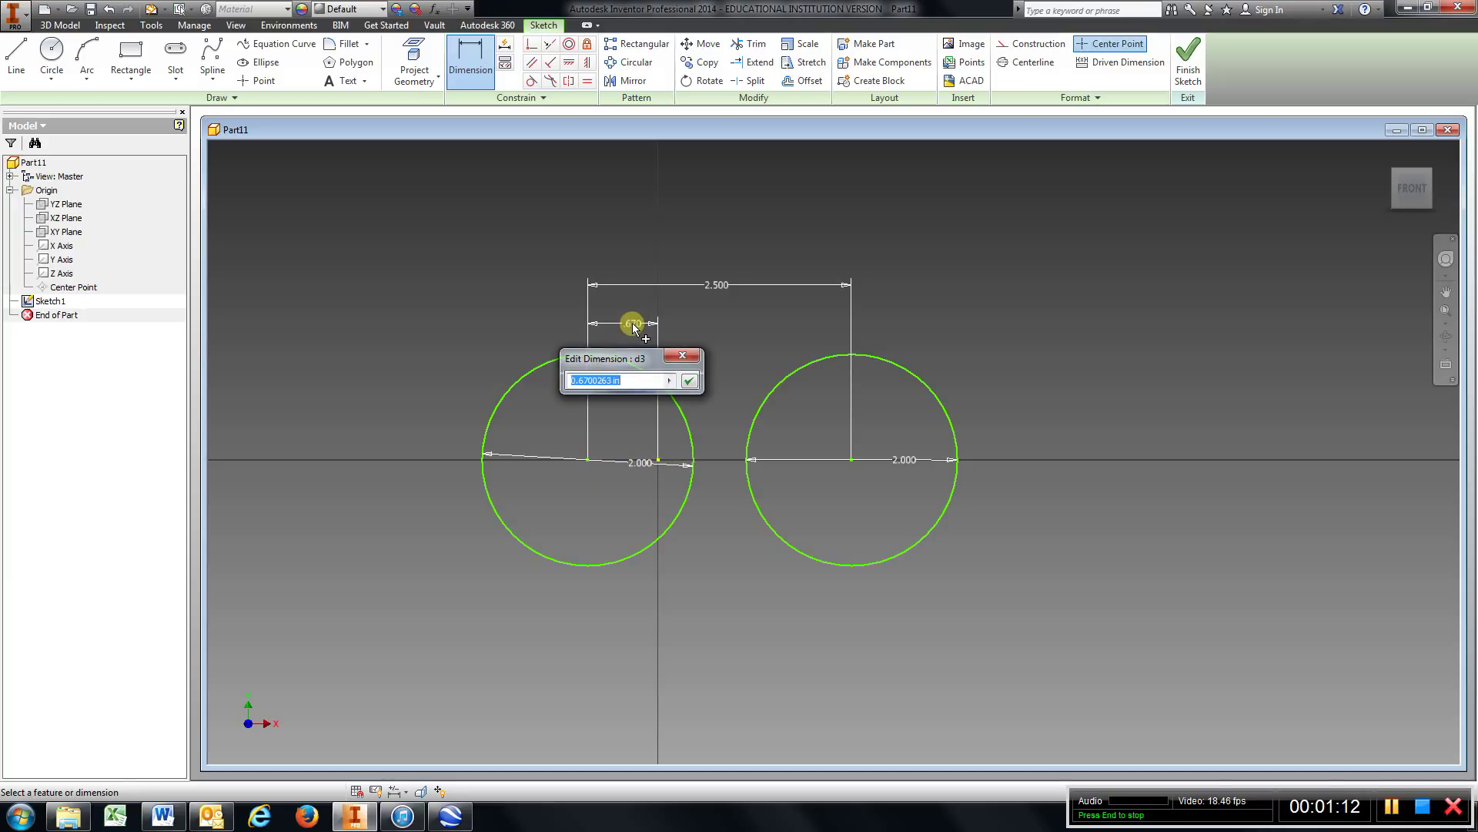
pyautogui.write('1.25')
pyautogui.press('Return')
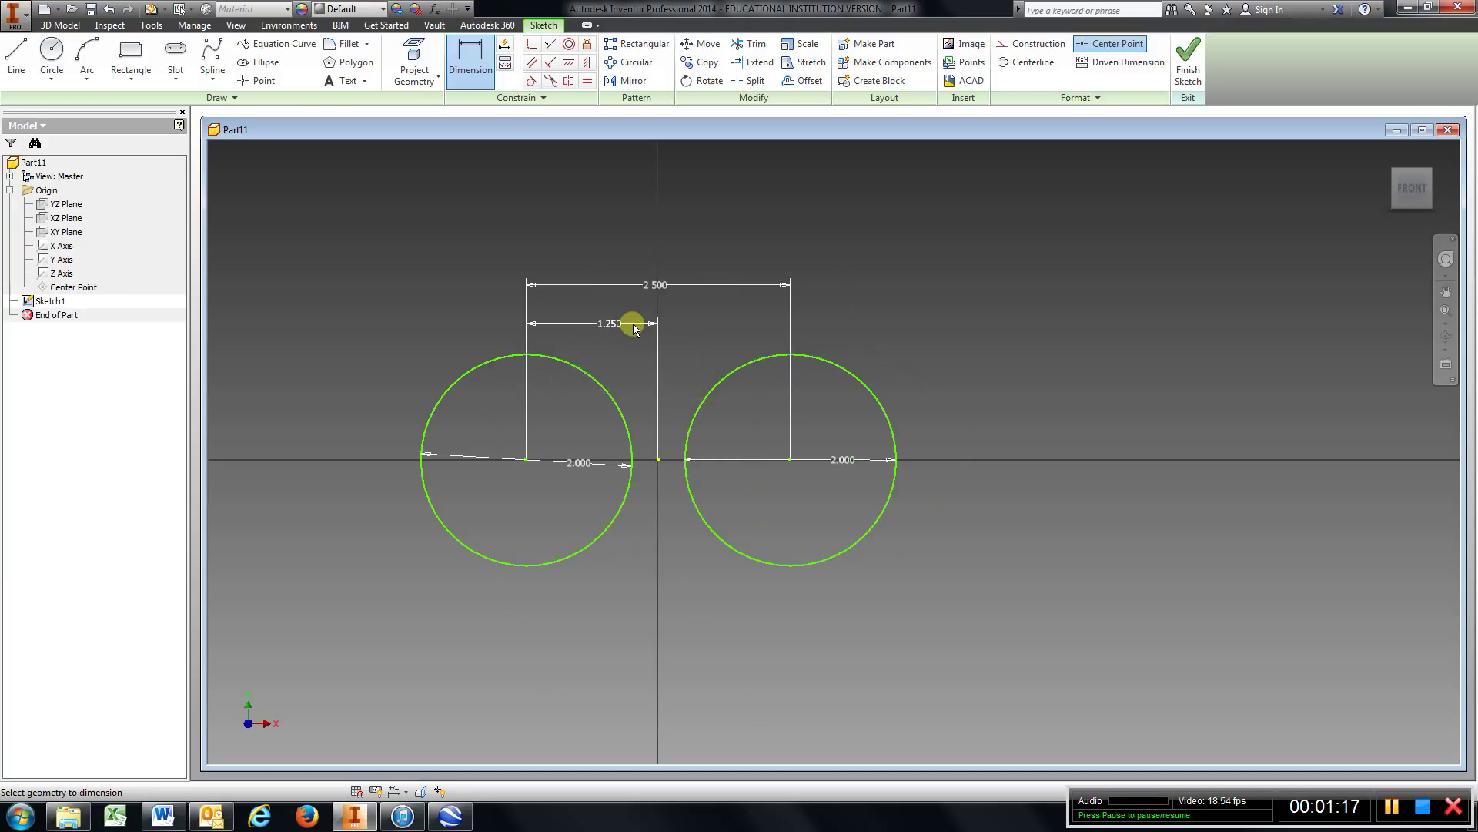
# Step: Draw a concentric 1 in diameter circle inside each of the two 2 in circles
pyautogui.click(51, 55)
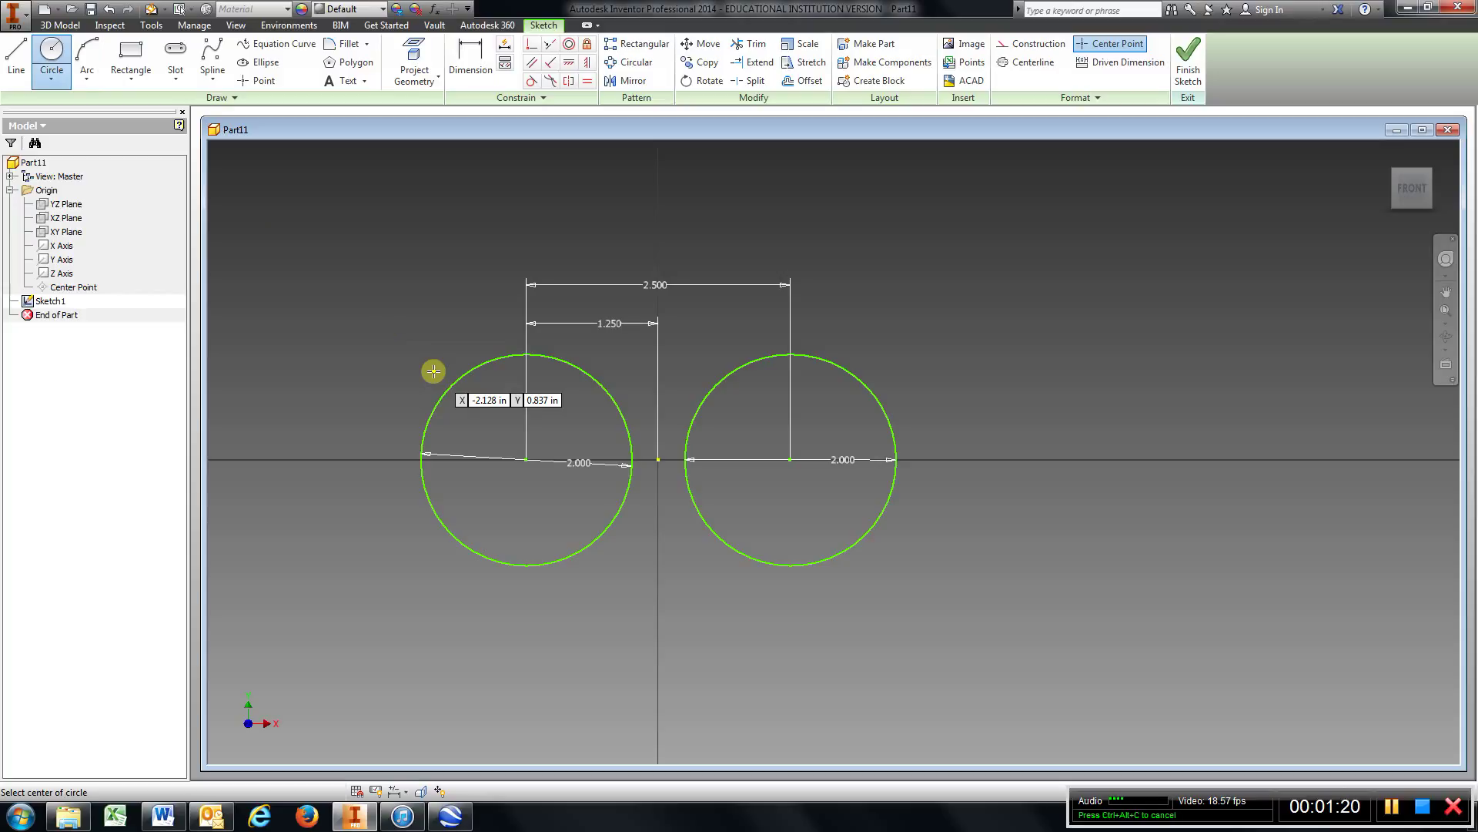
pyautogui.click(526, 460)
pyautogui.write('1')
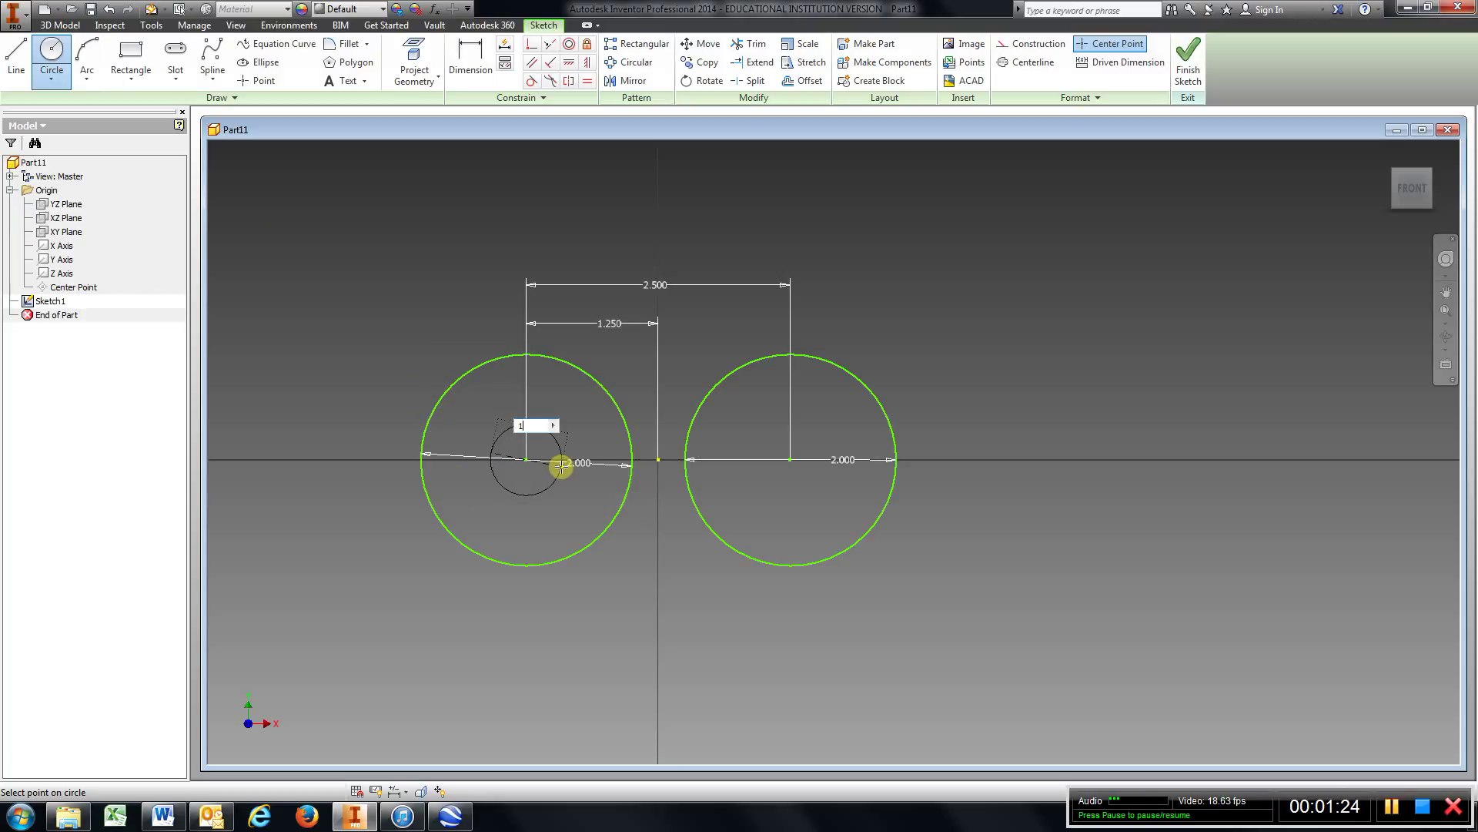
pyautogui.press('Return')
pyautogui.click(790, 460)
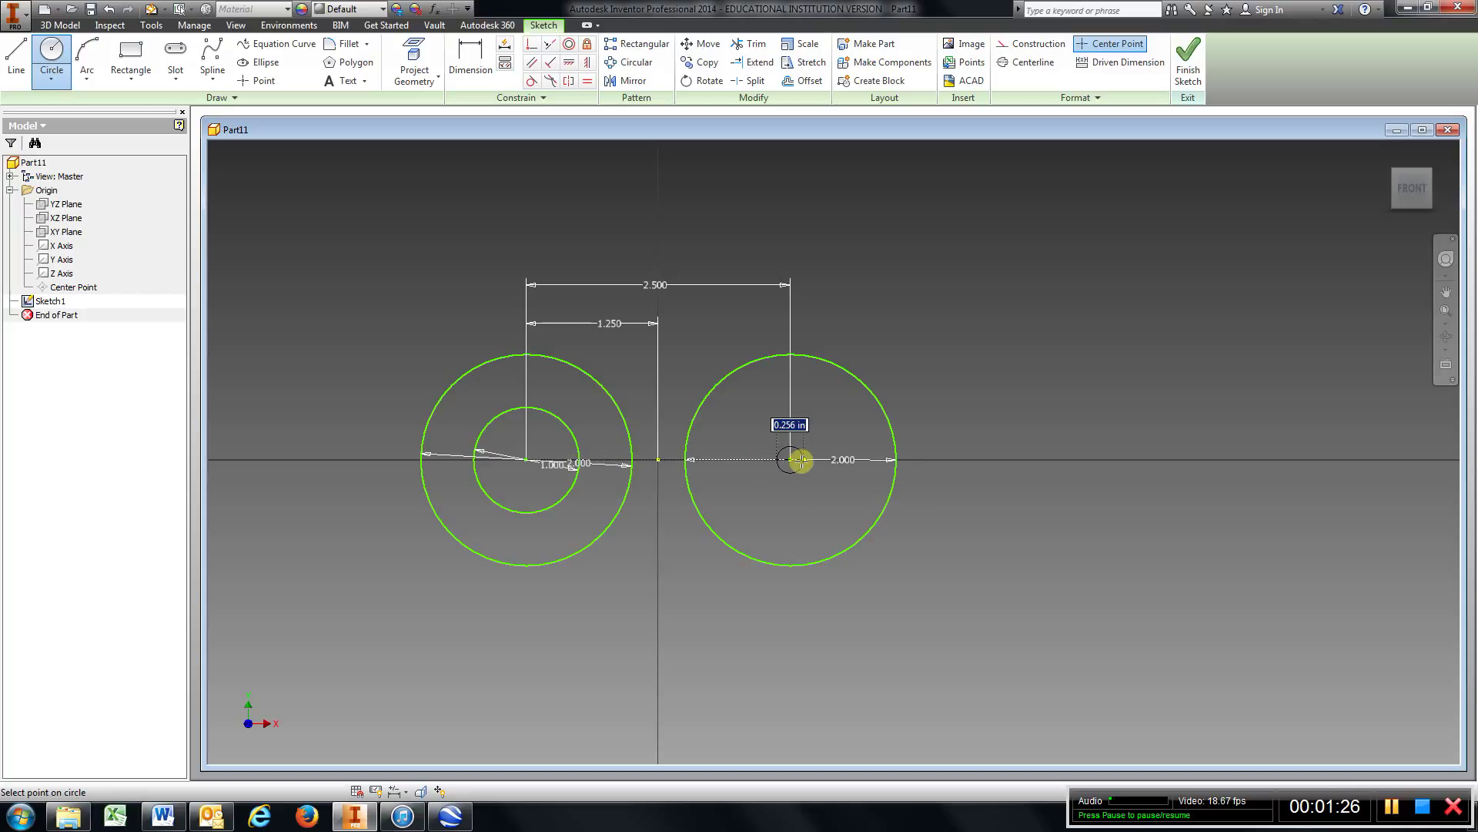
pyautogui.write('1')
pyautogui.press('Return')
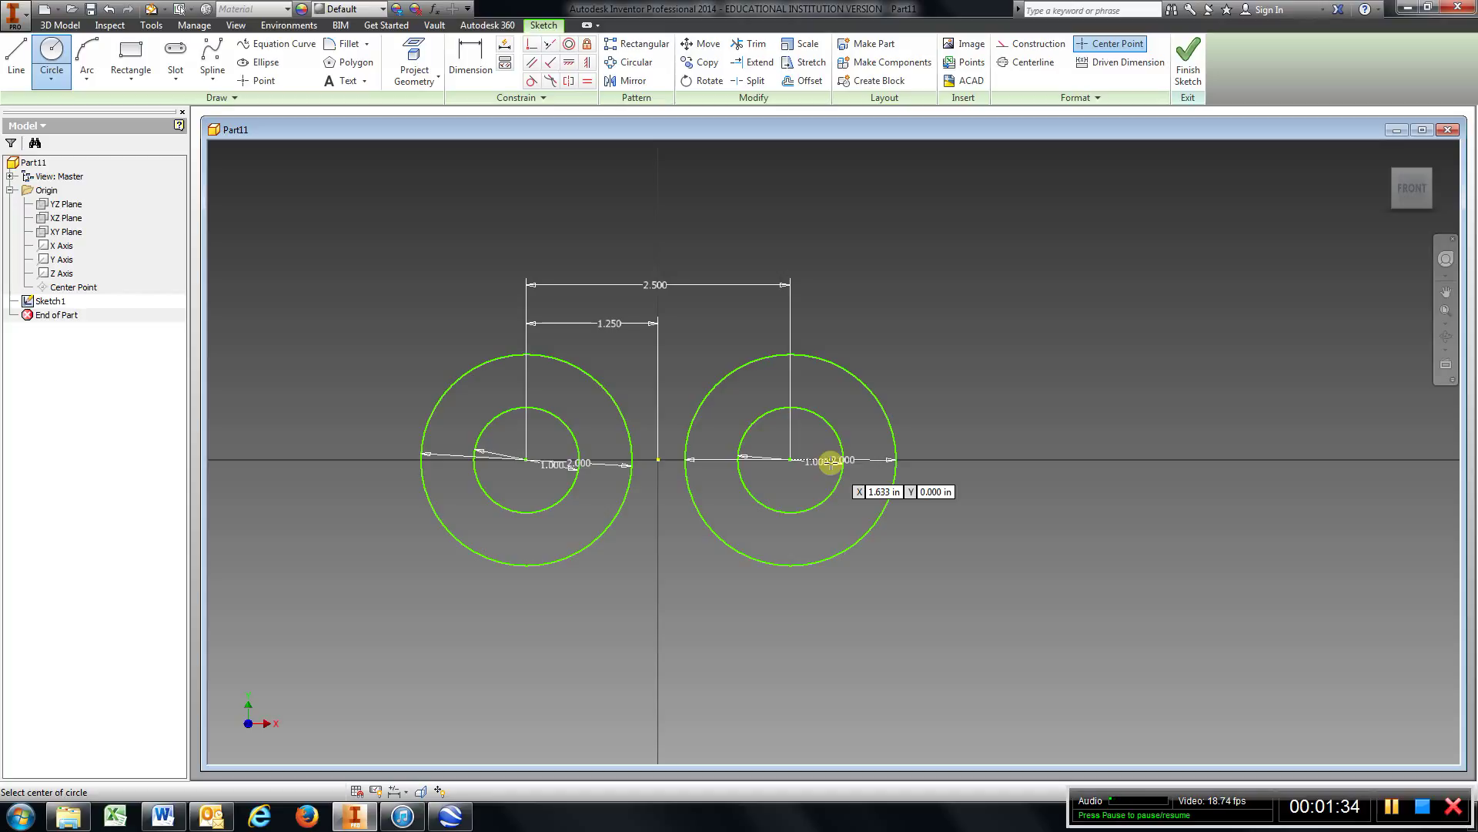
# Step: Connect the two outer circles with horizontal lines between their uppermost points and between their lowermost points
pyautogui.click(19, 58)
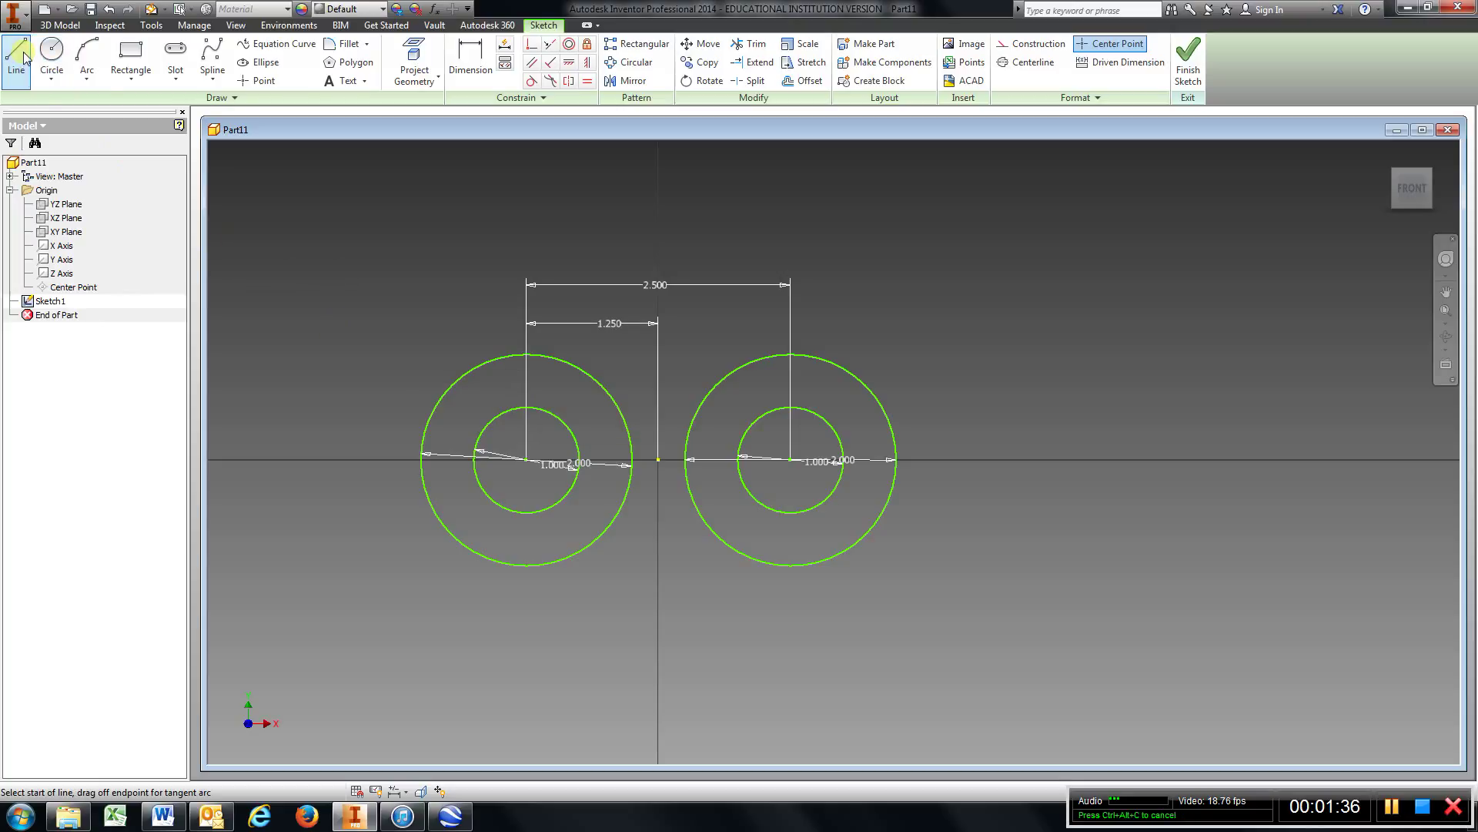
pyautogui.click(527, 355)
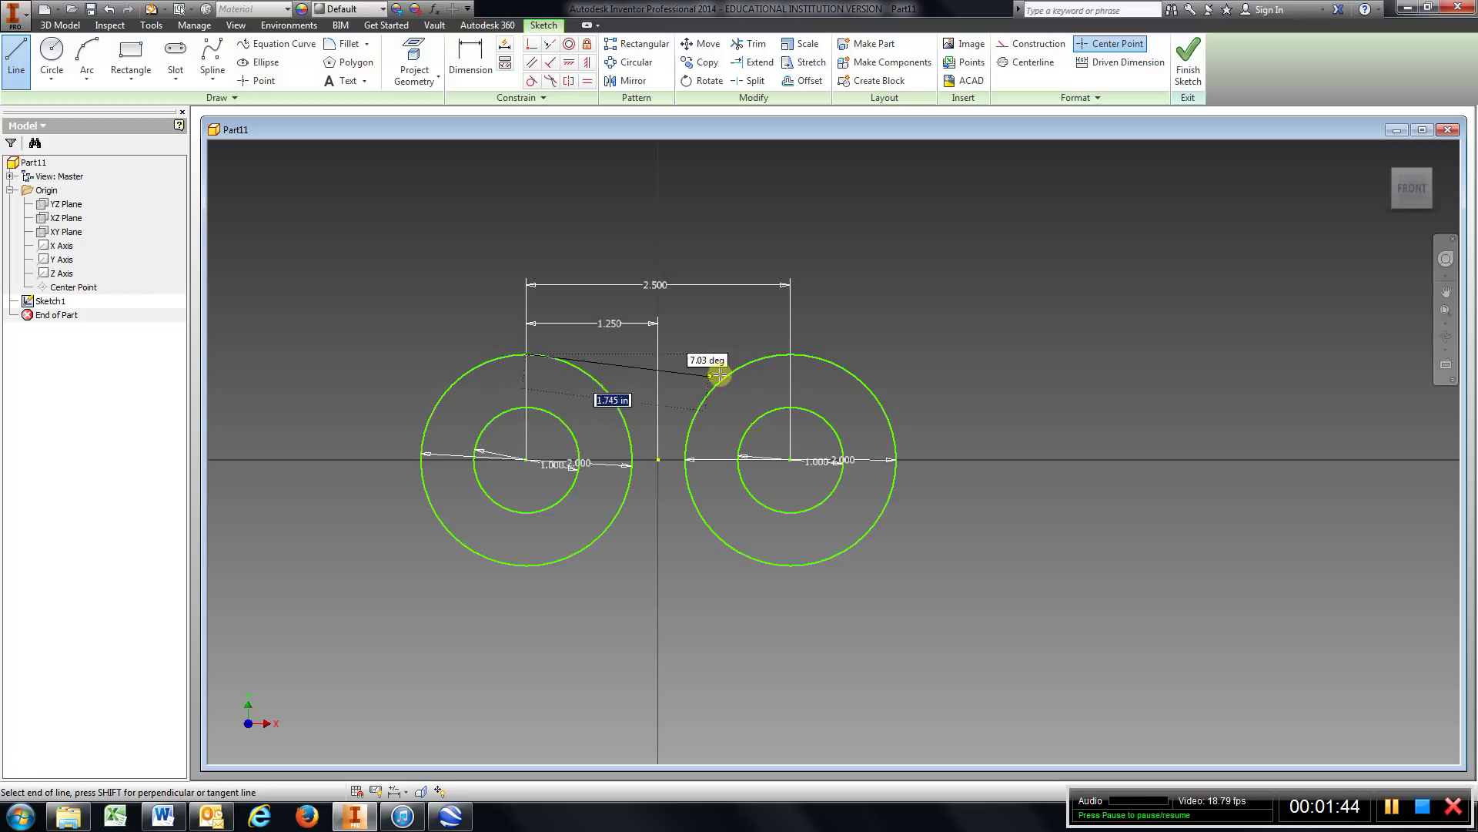
pyautogui.click(789, 354)
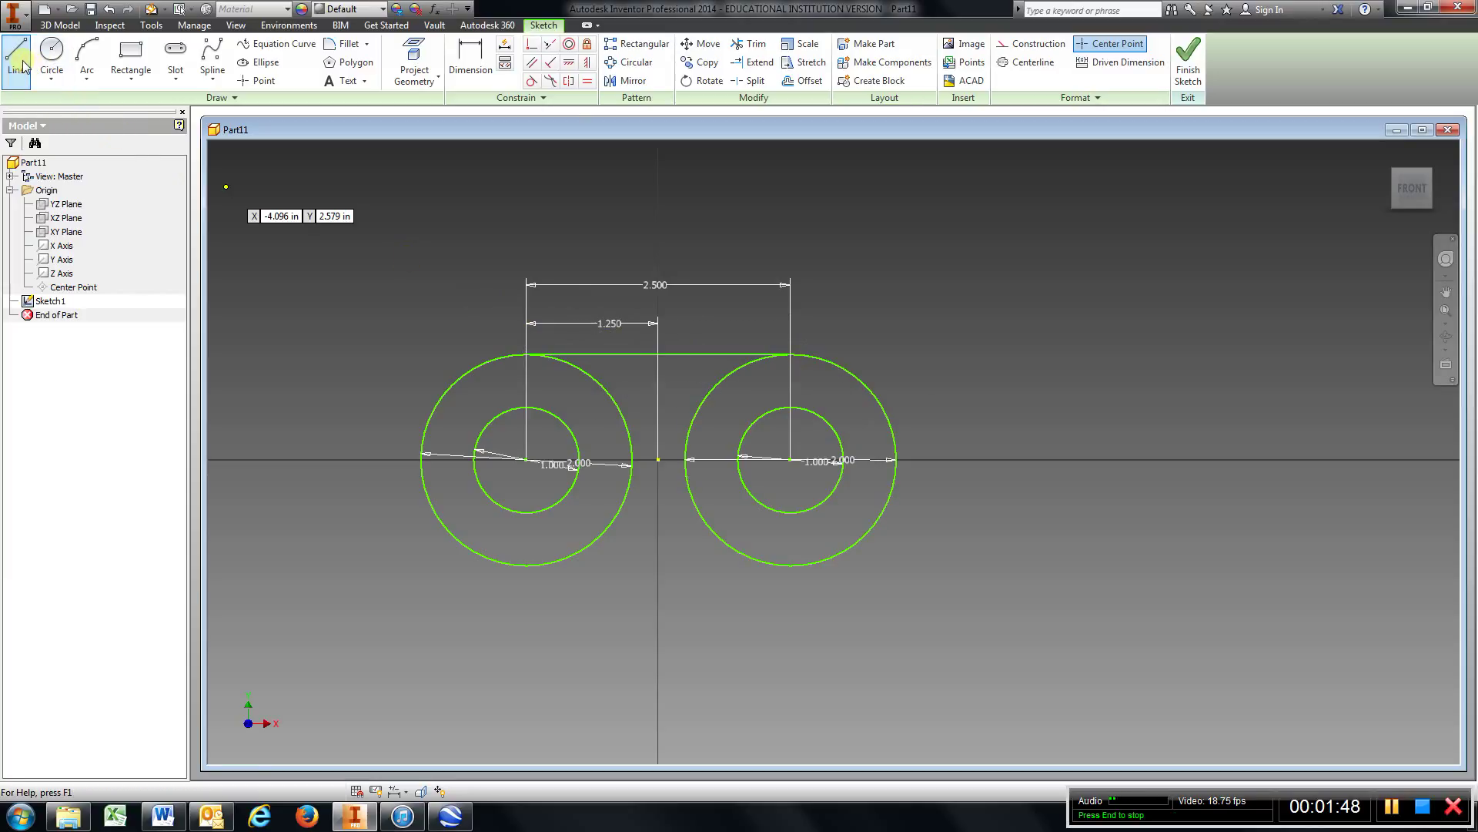
pyautogui.click(525, 566)
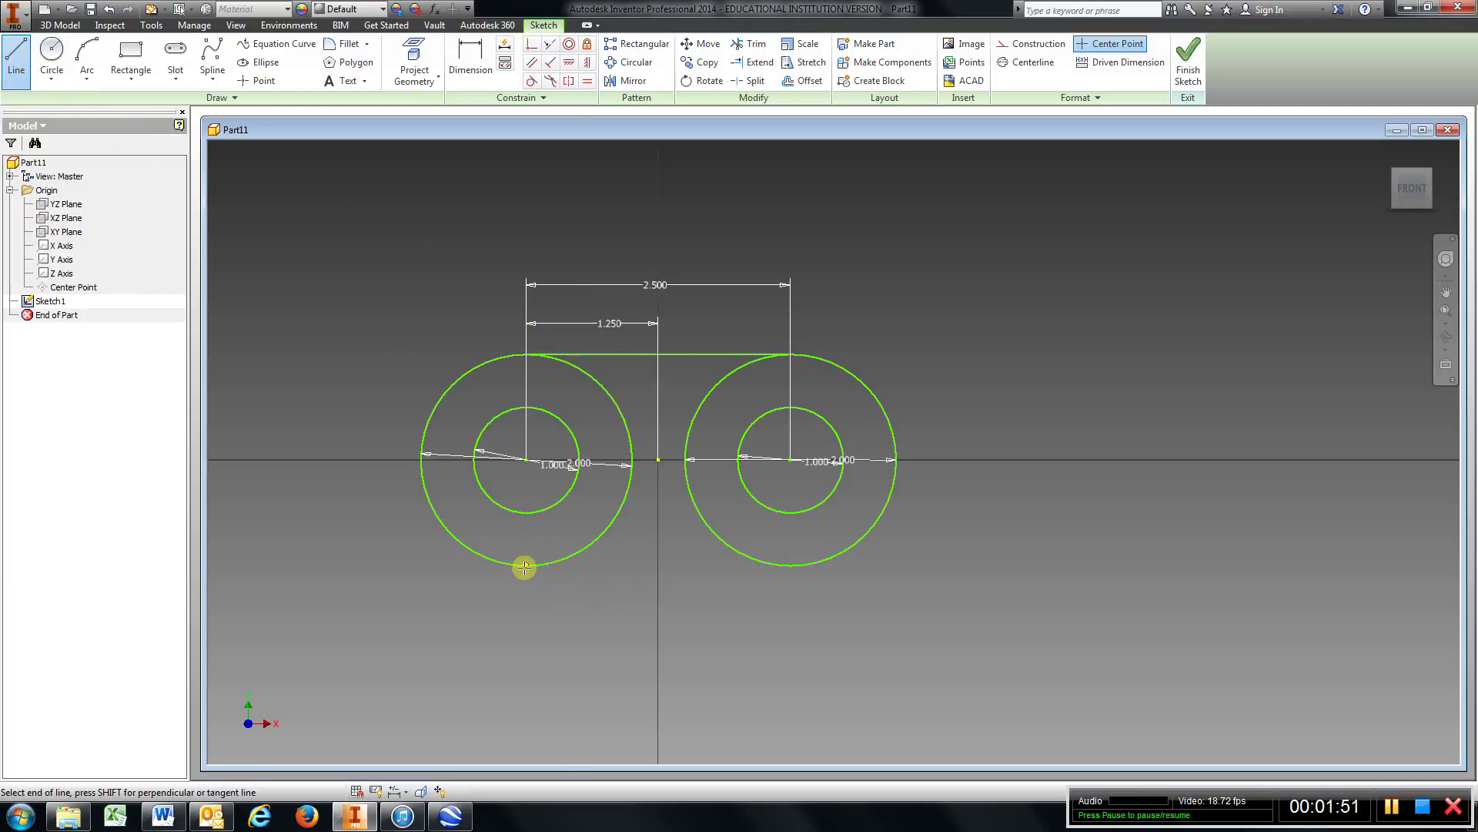
pyautogui.doubleClick(789, 567)
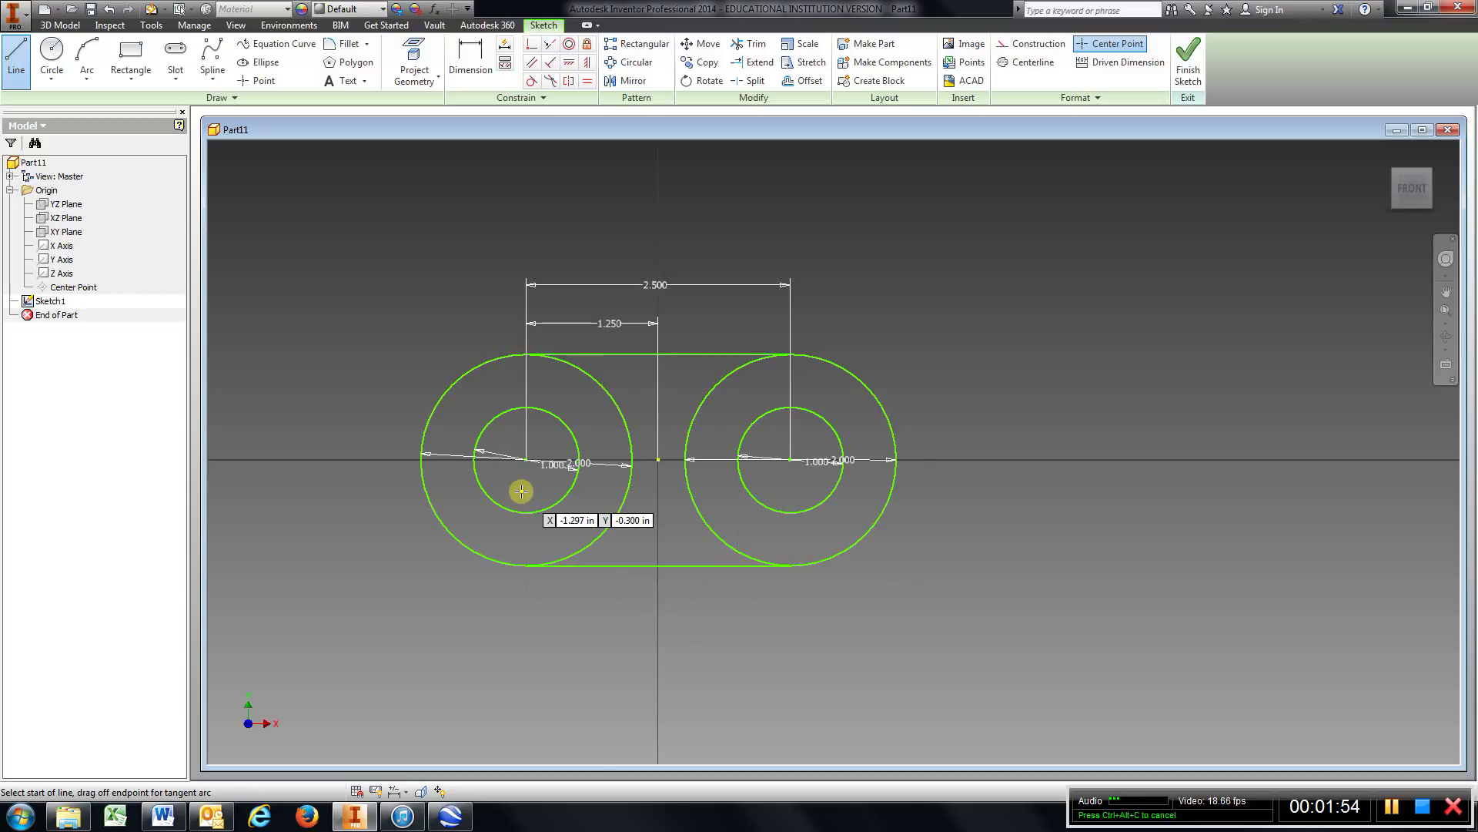
# Step: Connect the two inner 1 in circles with horizontal lines joining their uppermost points and their lowermost points
pyautogui.click(527, 408)
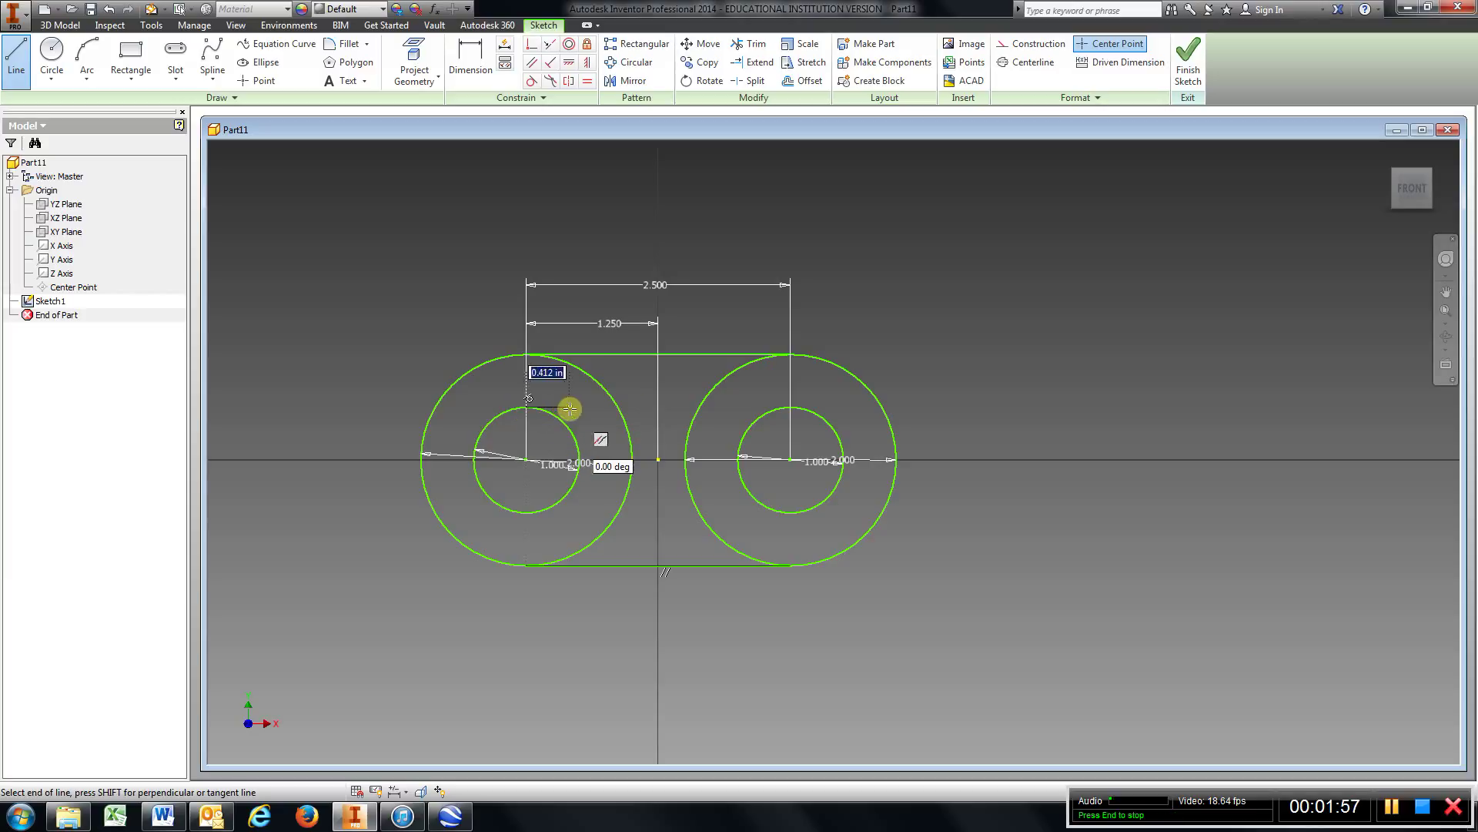
pyautogui.doubleClick(787, 408)
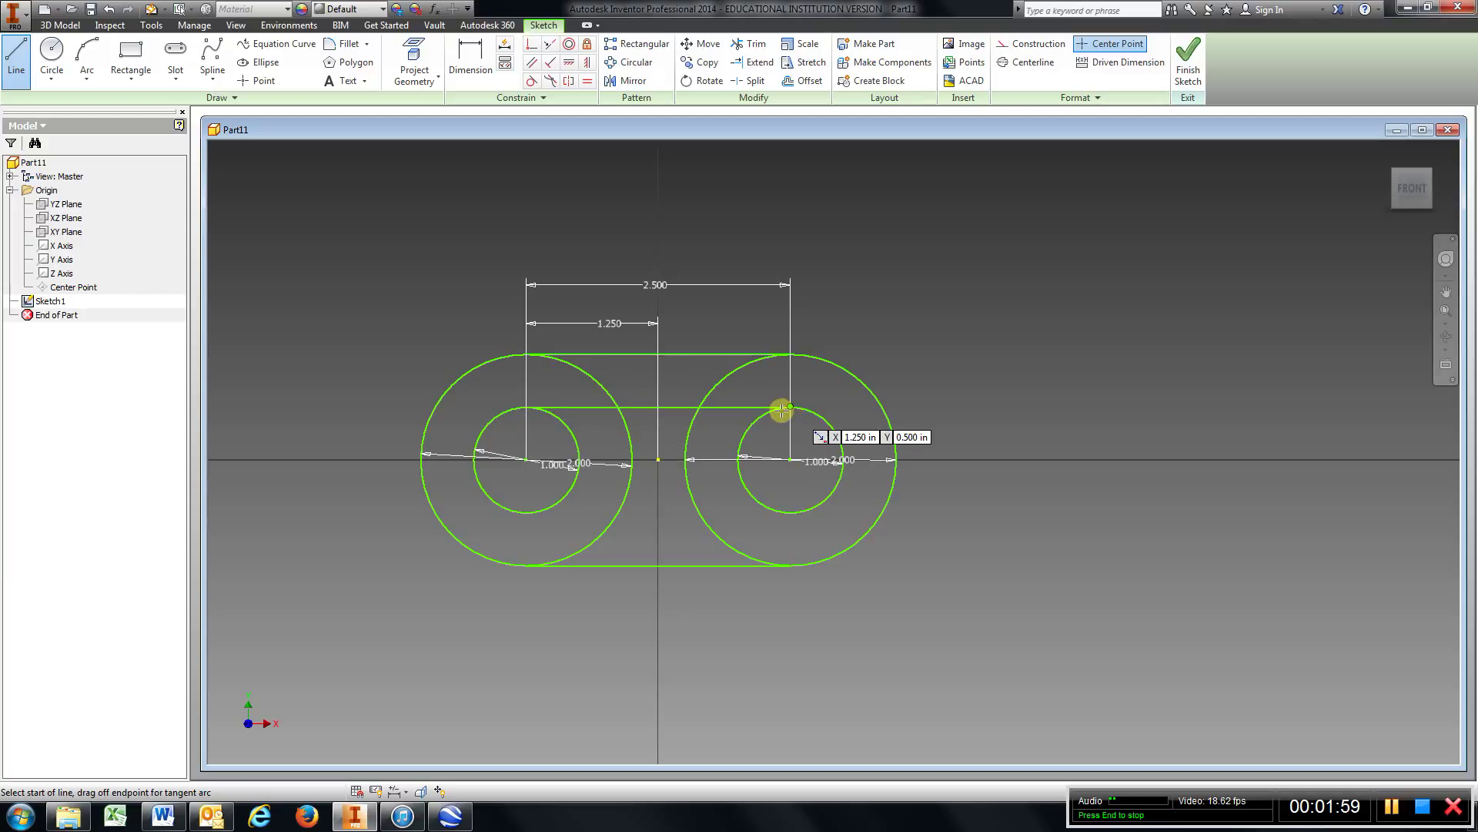
pyautogui.click(524, 513)
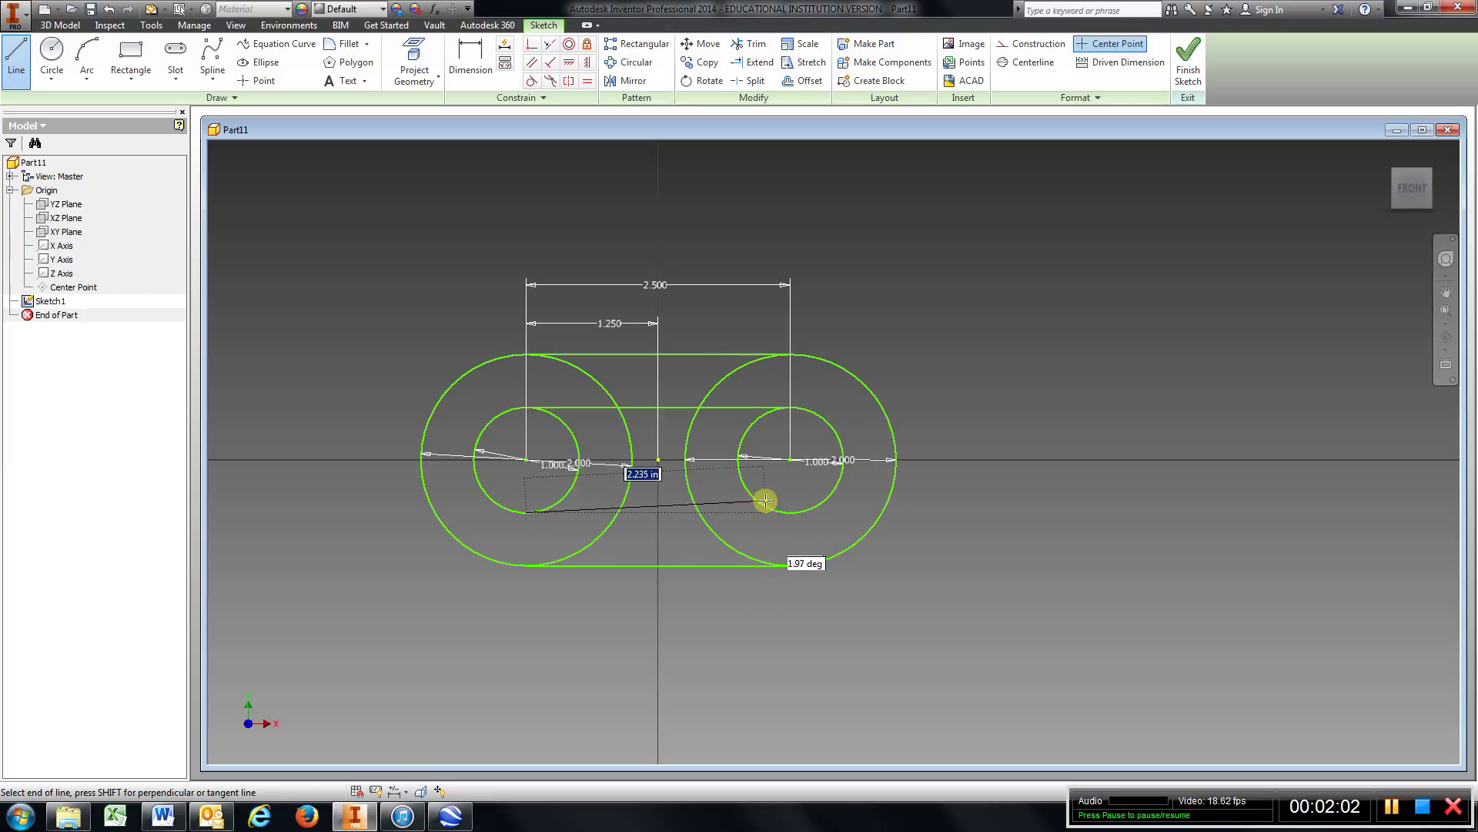
pyautogui.doubleClick(791, 511)
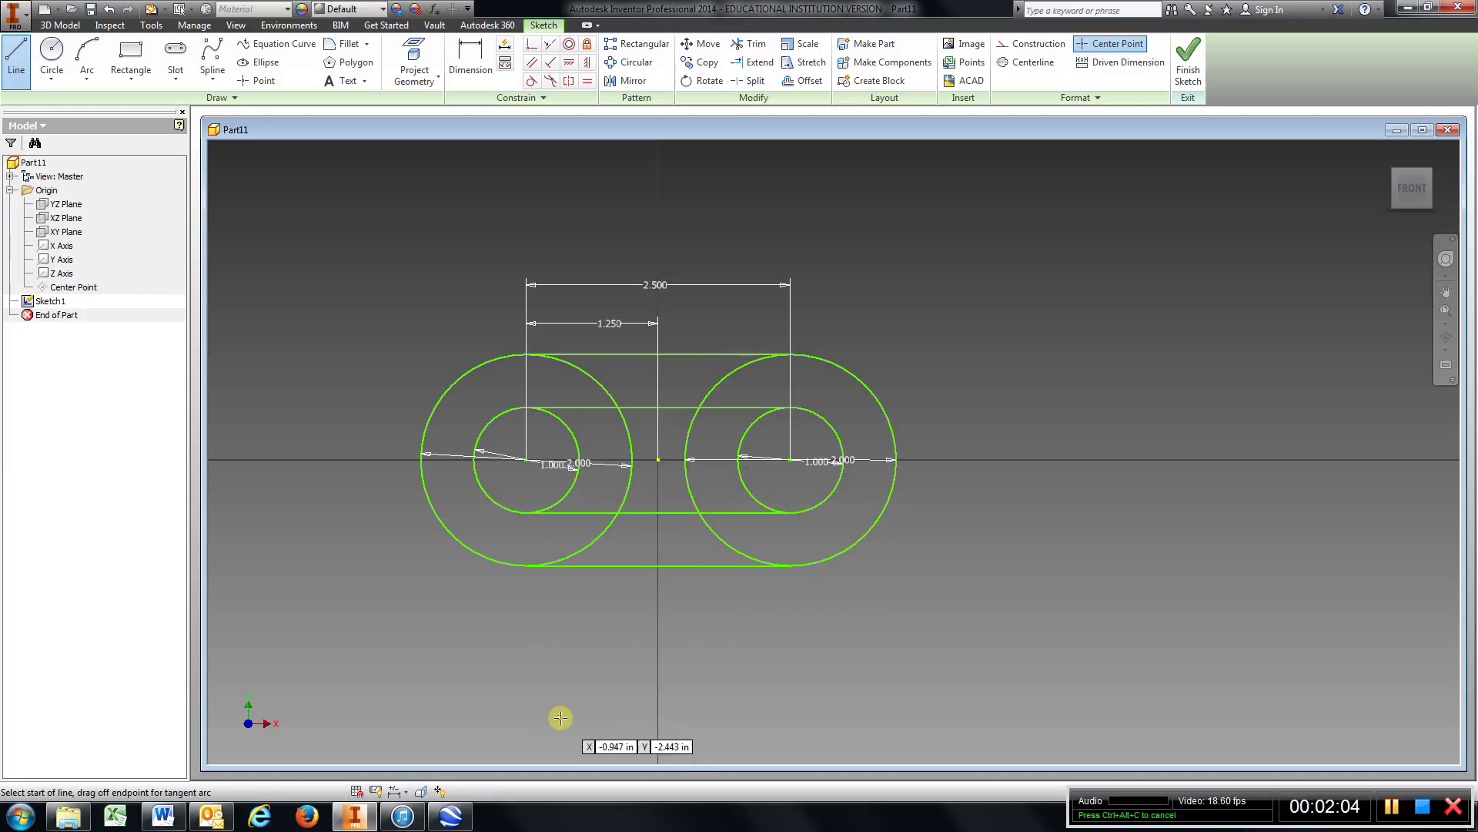
# Step: Trim the inward-facing halves of both the outer and inner circles so that two nested slot outlines remain
pyautogui.click(756, 45)
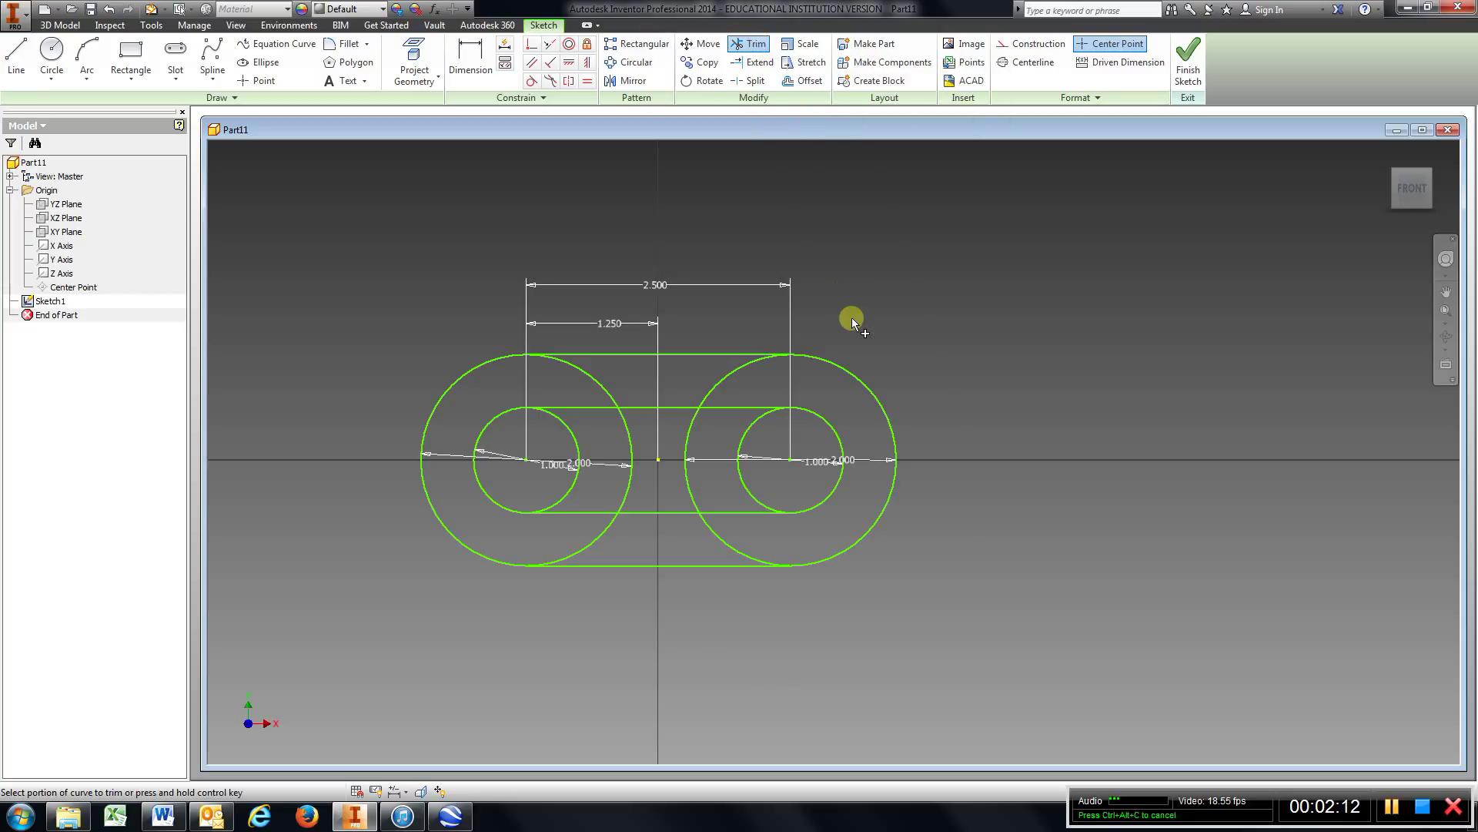
pyautogui.click(718, 381)
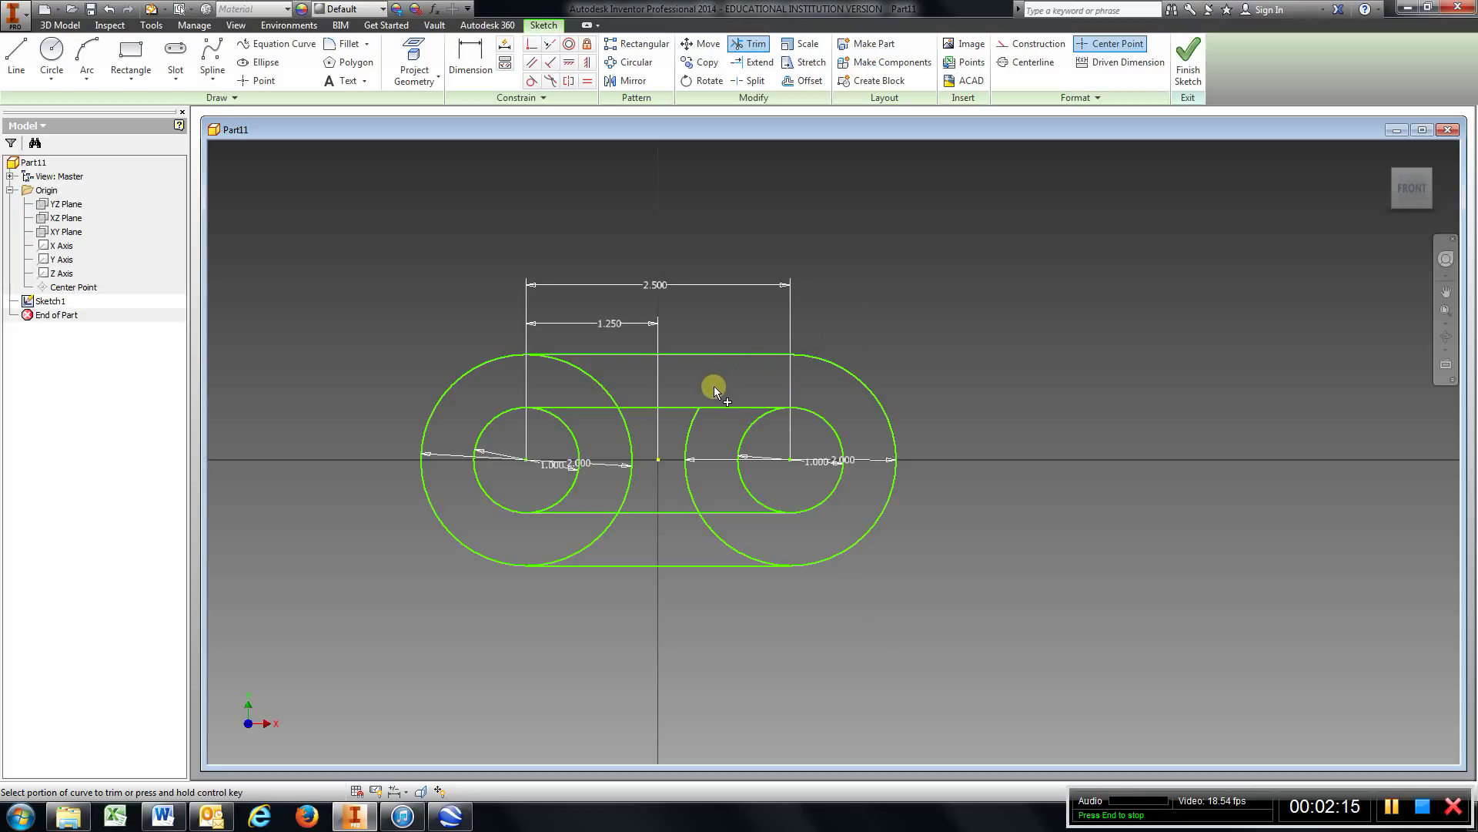
pyautogui.click(602, 383)
pyautogui.click(609, 530)
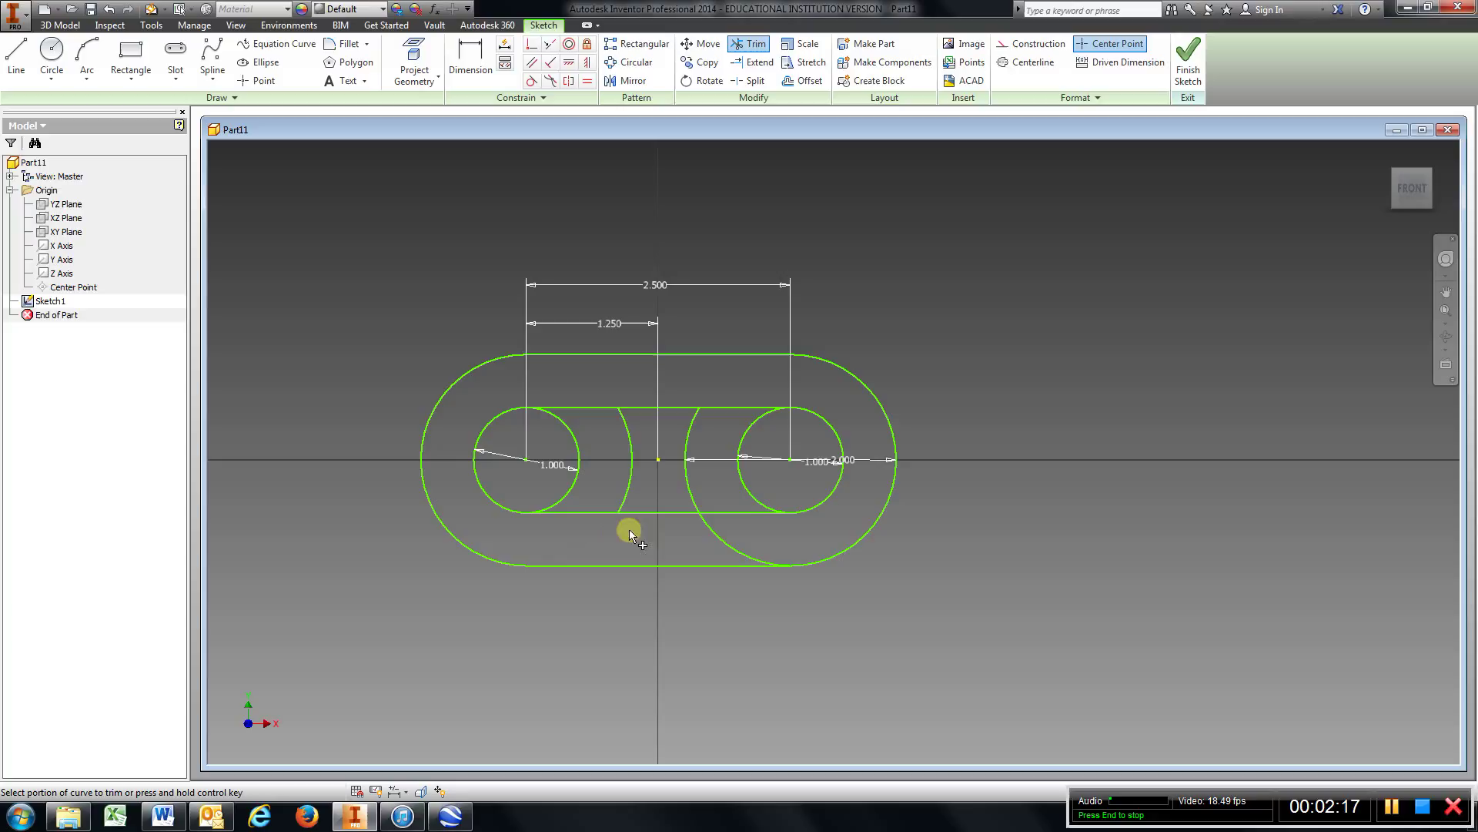
pyautogui.click(709, 531)
pyautogui.click(690, 435)
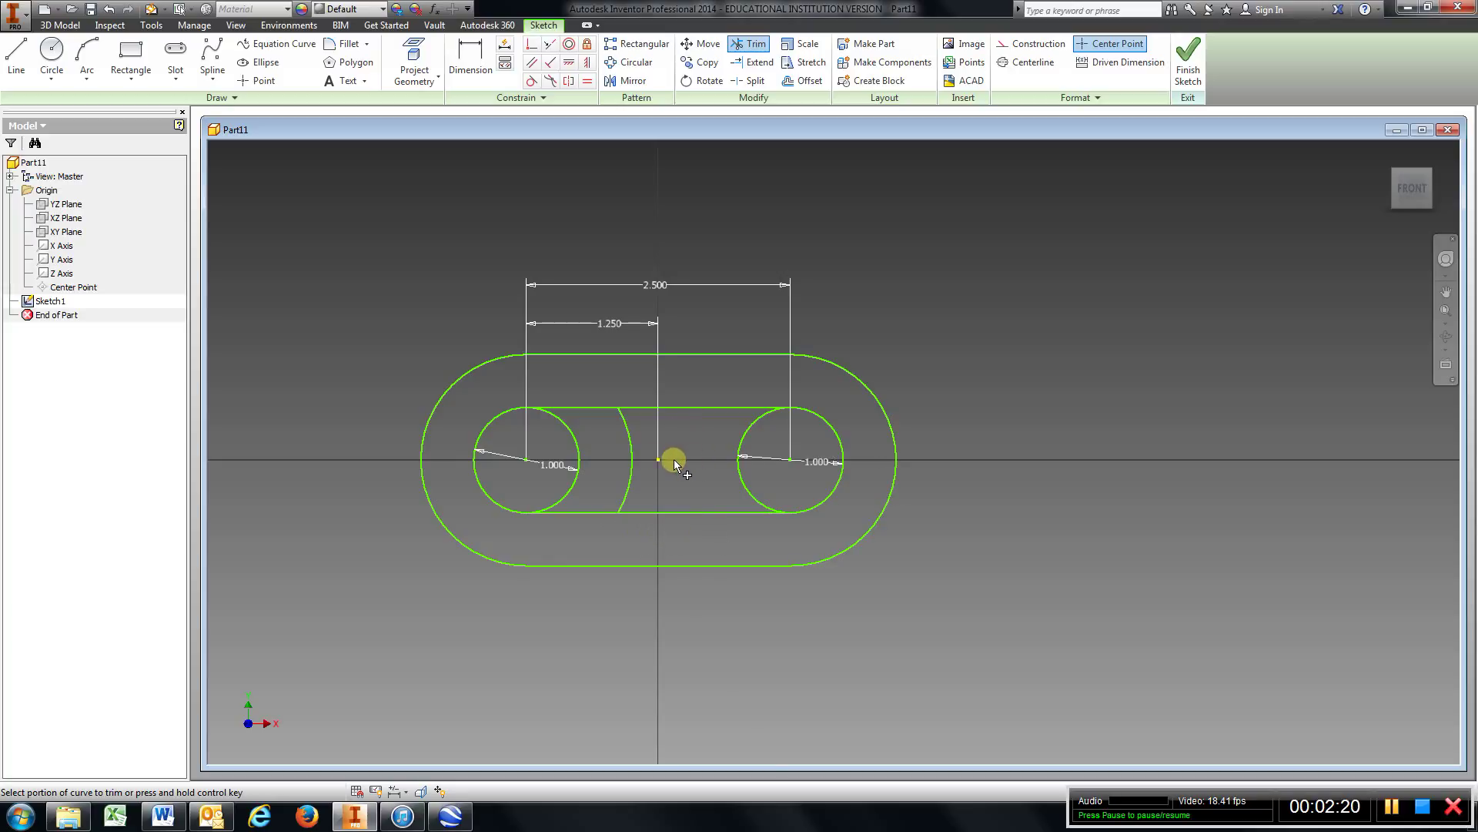
pyautogui.click(630, 443)
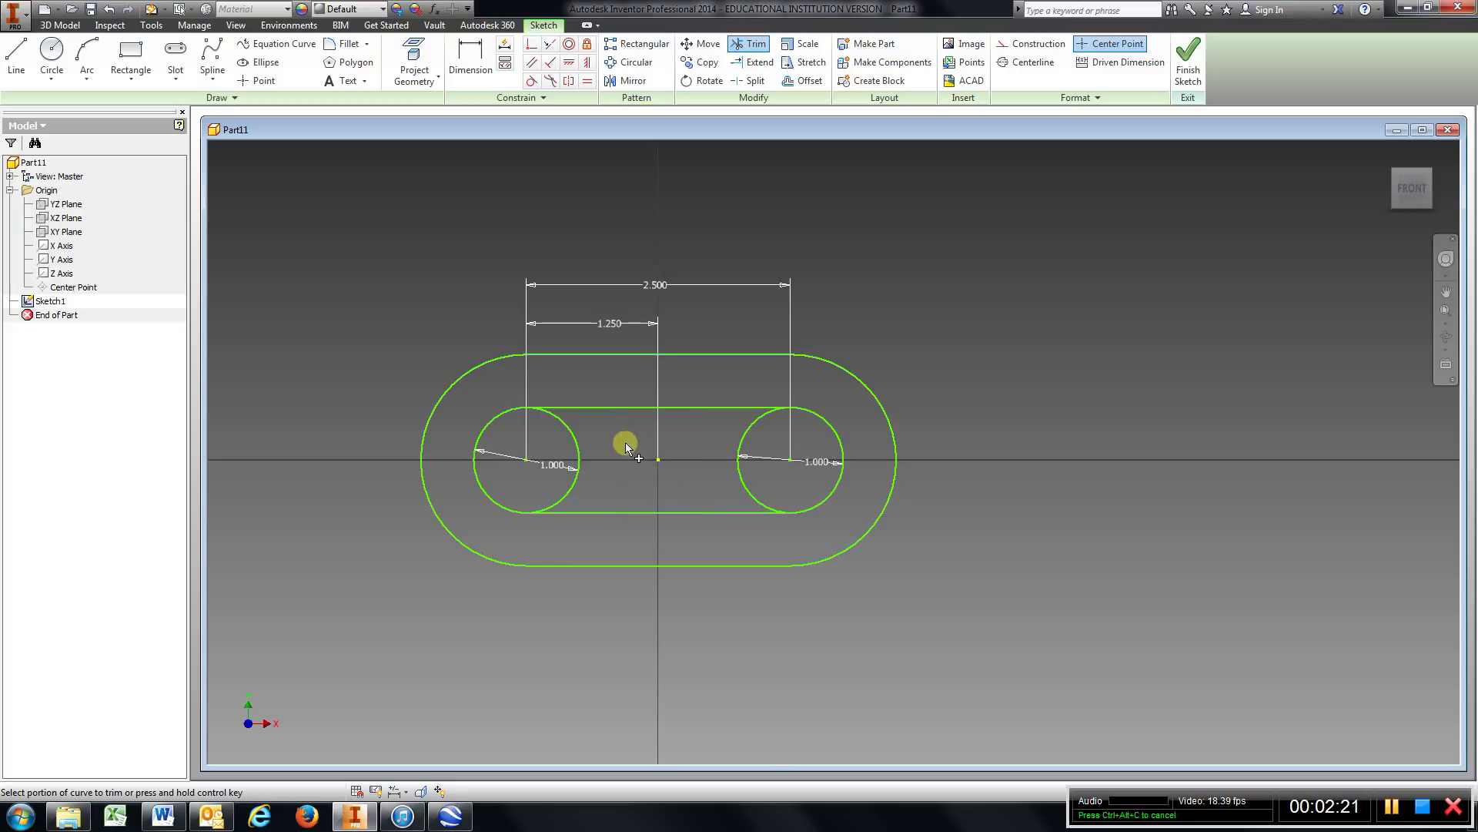
pyautogui.click(580, 453)
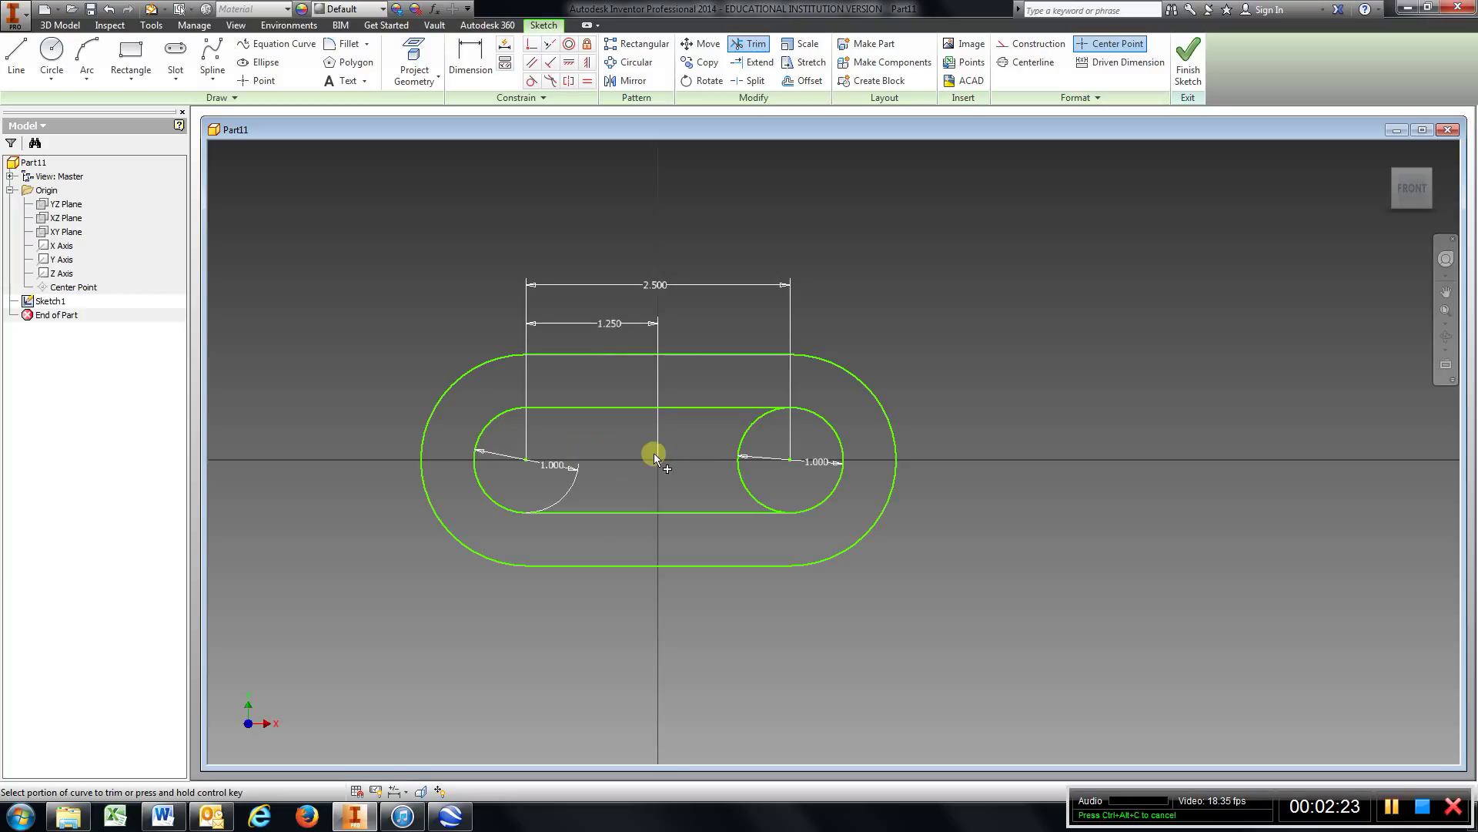
pyautogui.click(731, 450)
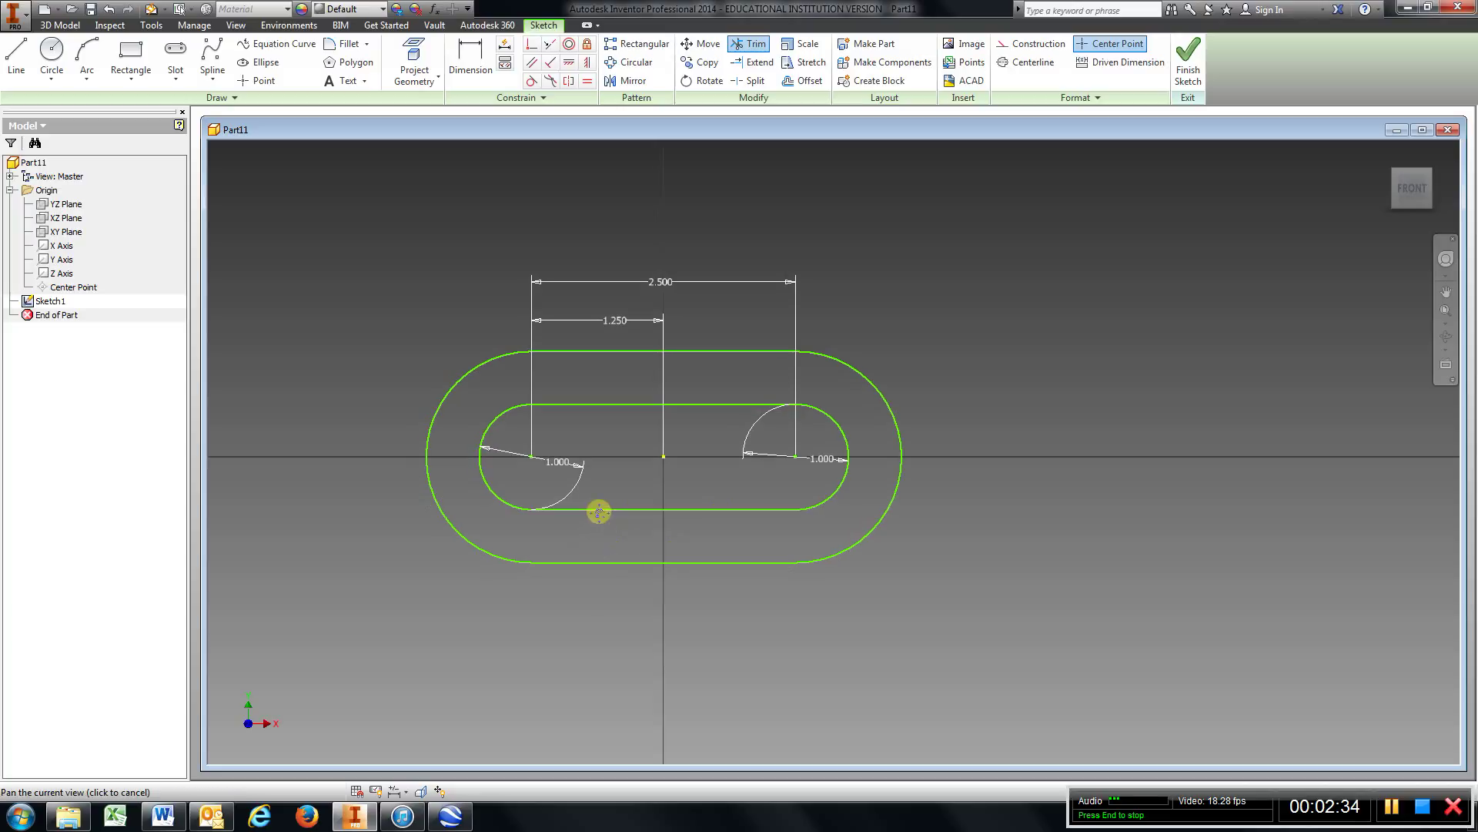
# Step: Draw a rectangle about 1 in wide between the lower straight lines of the inner and outer slot outlines
pyautogui.moveTo(597, 508); pyautogui.dragTo(771, 466, button='middle')
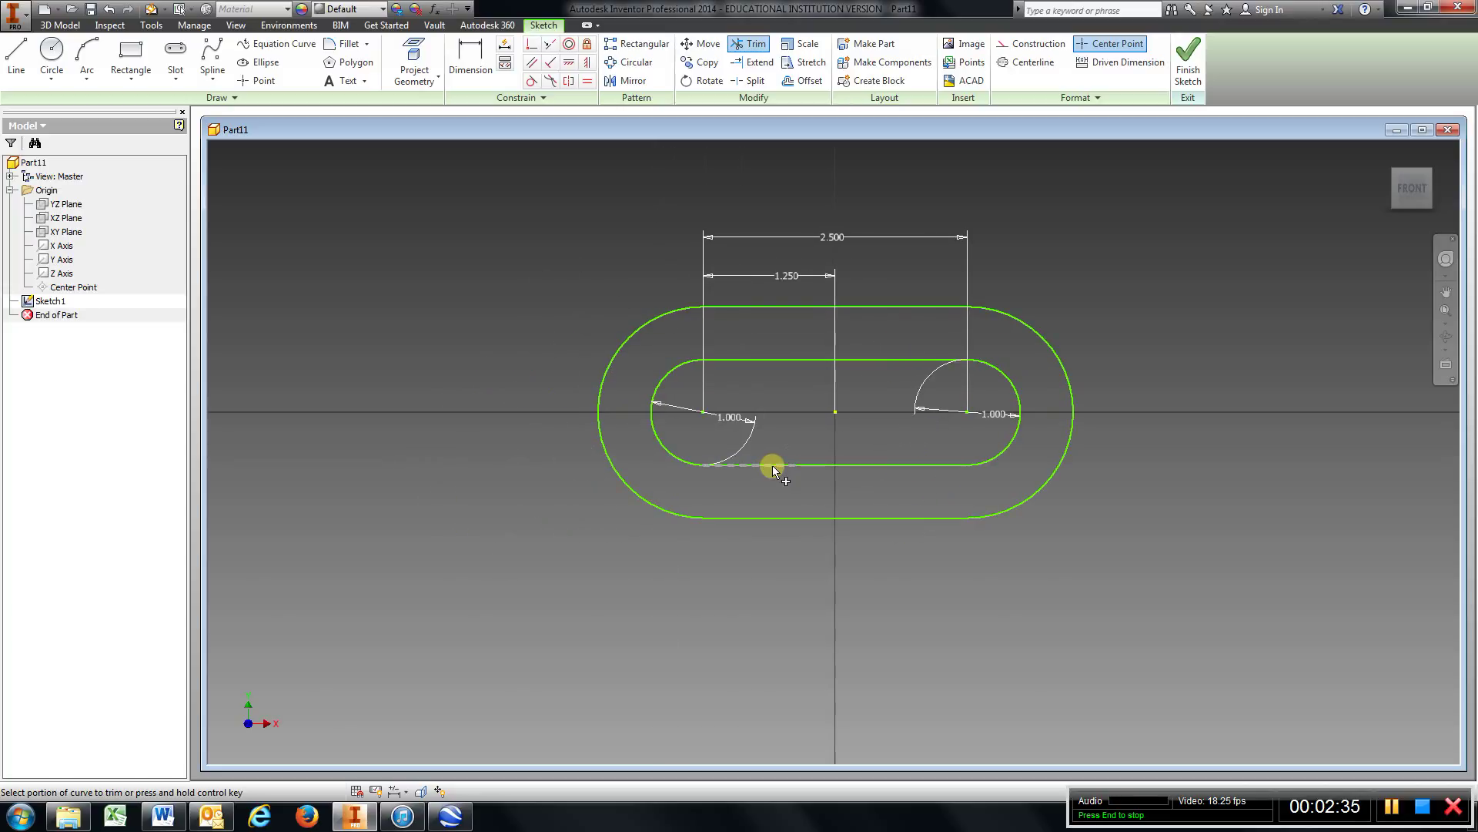
pyautogui.click(129, 52)
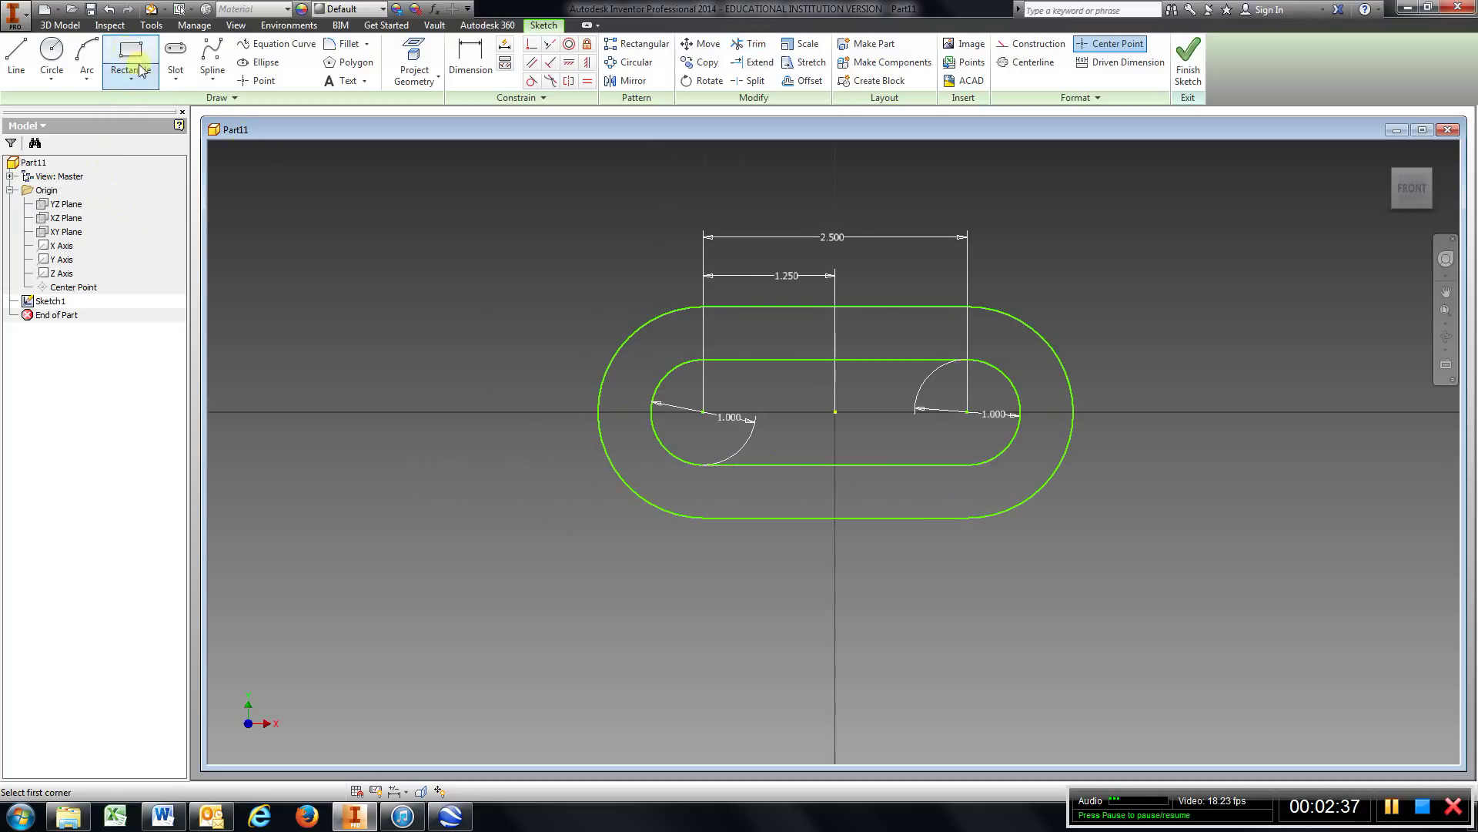
pyautogui.click(784, 464)
pyautogui.click(890, 517)
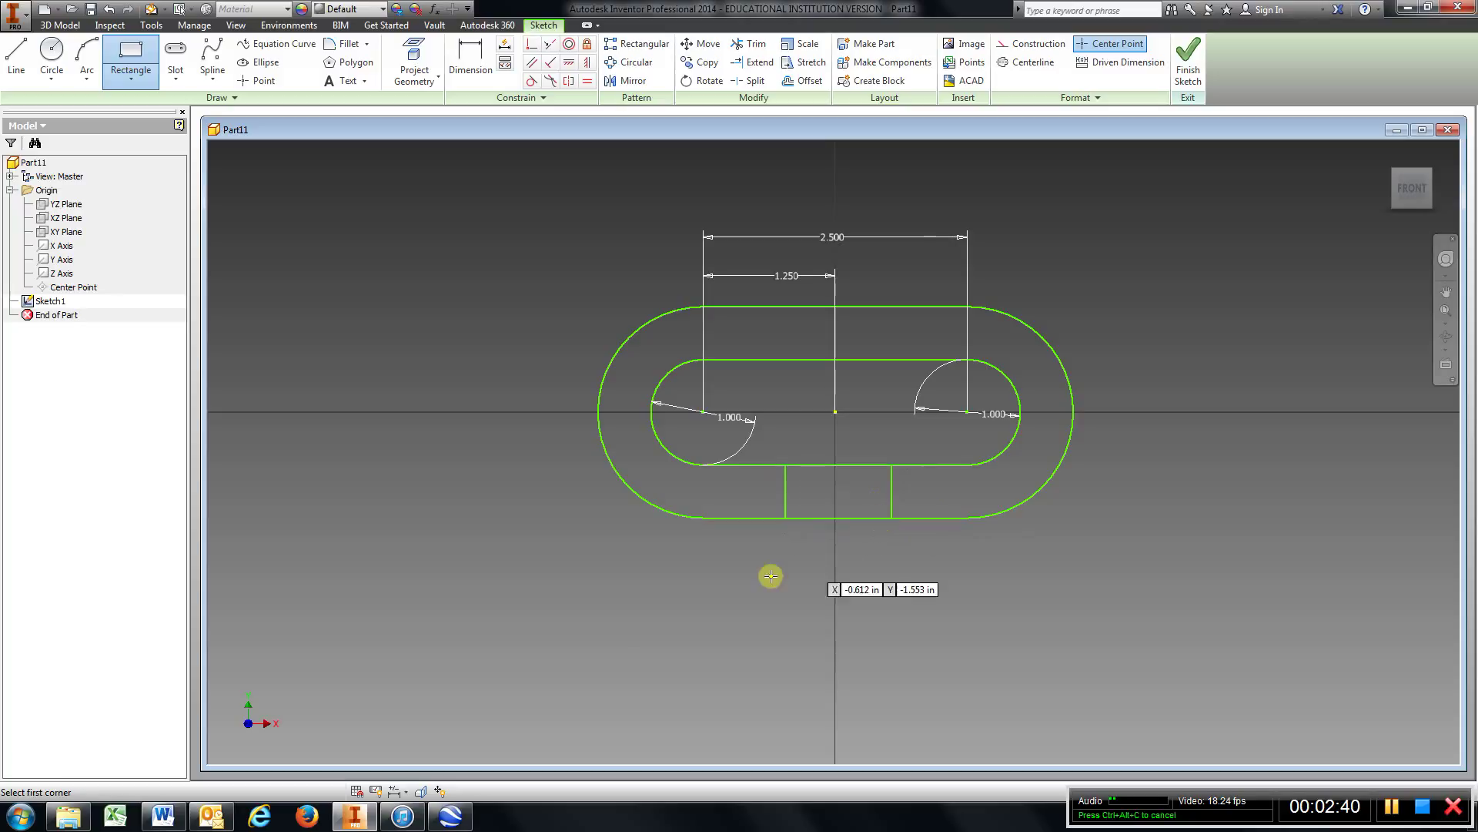
# Step: Dimension the rectangle's width between its two vertical sides and set it to 1.25 in
pyautogui.click(477, 69)
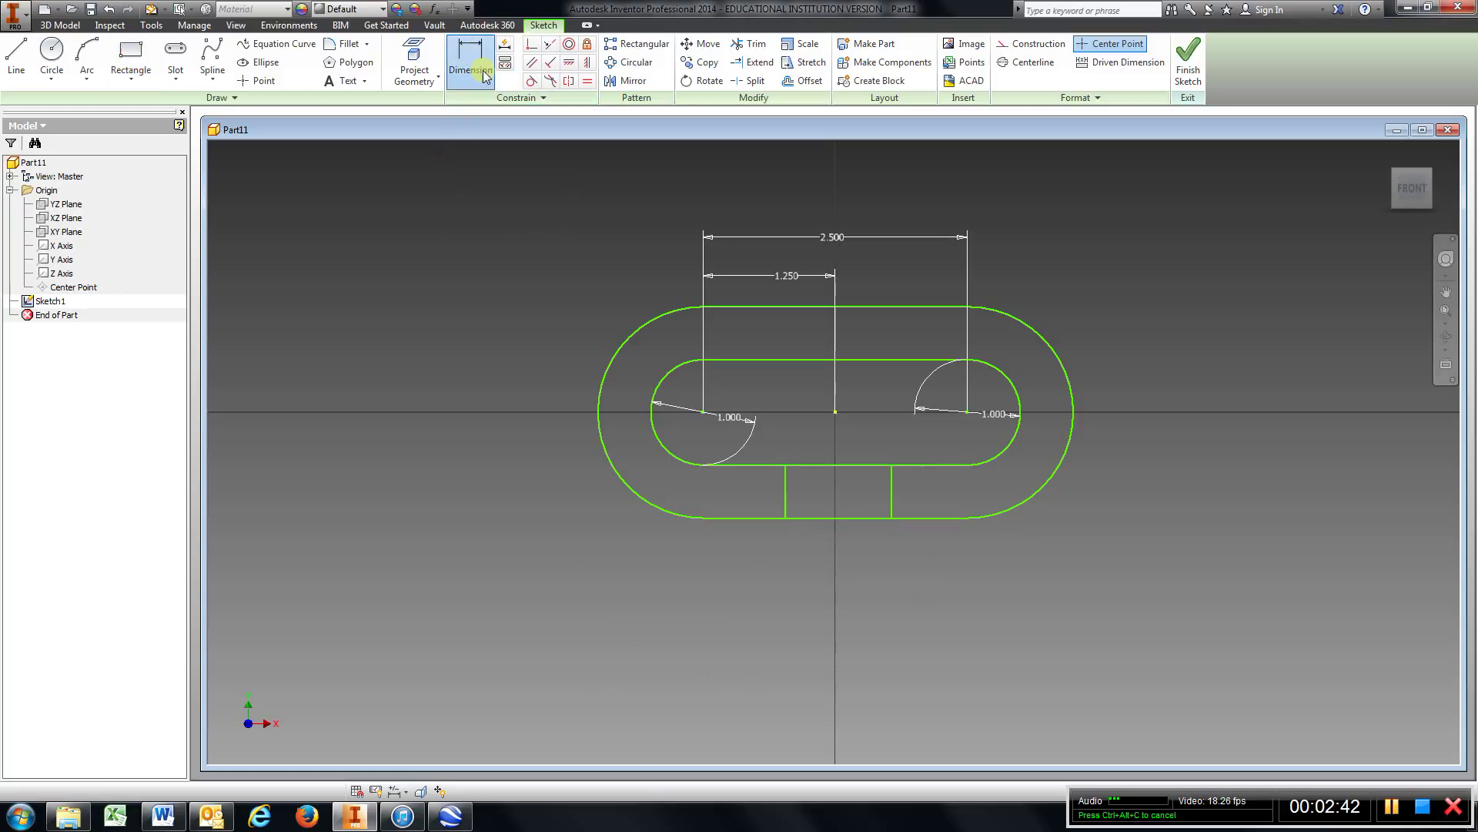
pyautogui.click(785, 492)
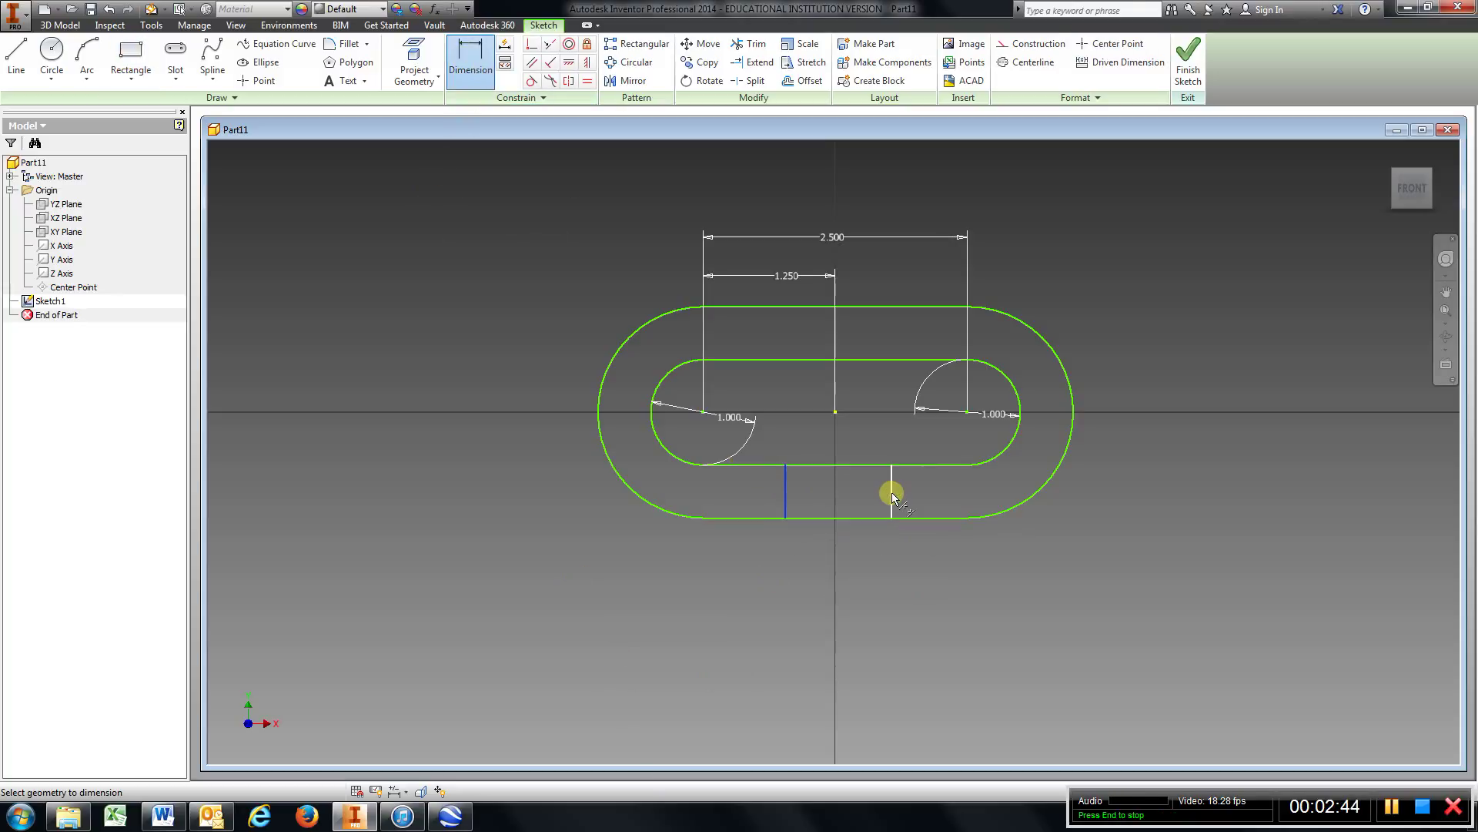
pyautogui.click(891, 492)
pyautogui.click(834, 553)
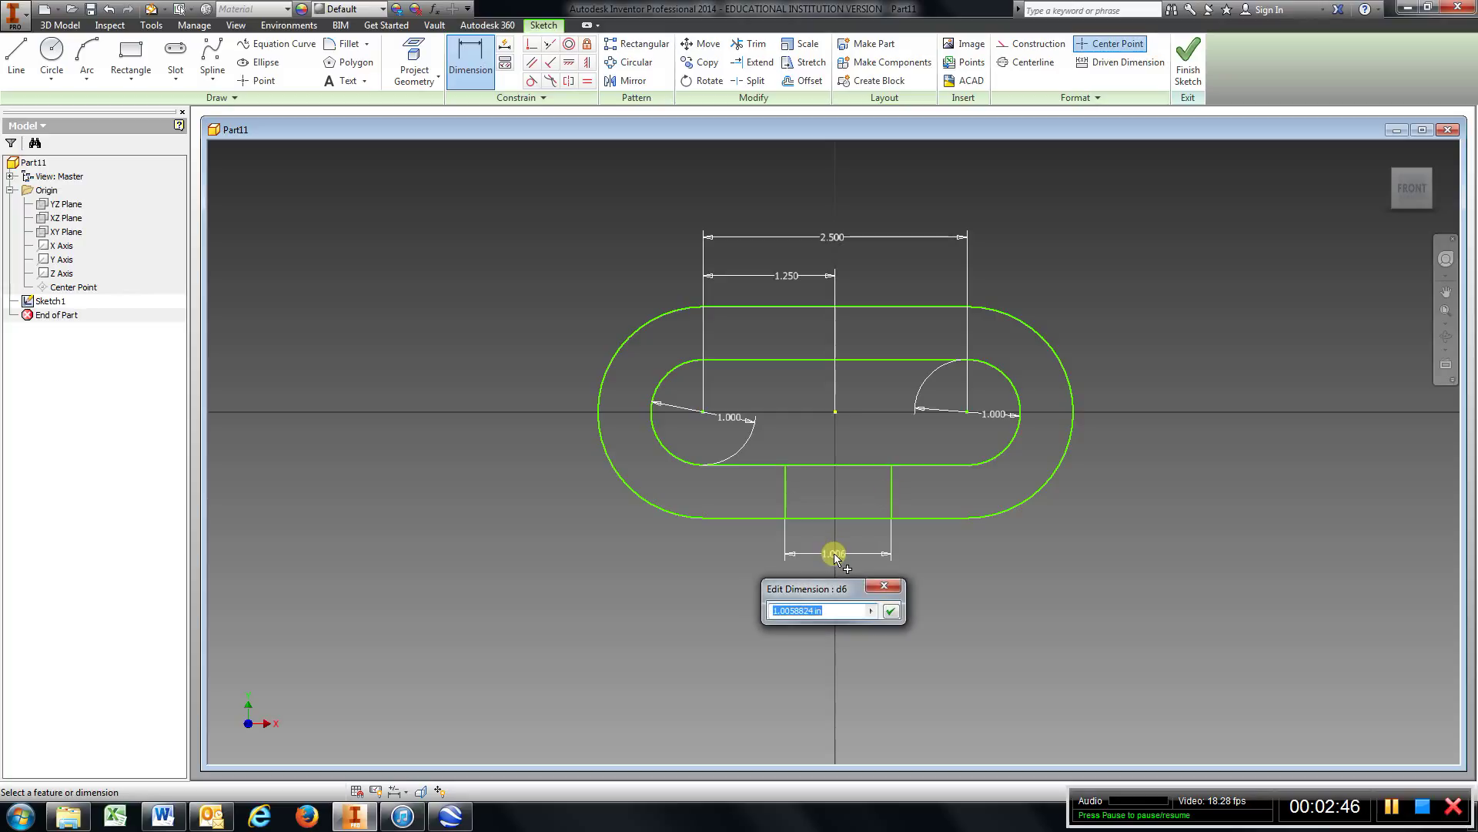
pyautogui.write('1.25')
pyautogui.press('Return')
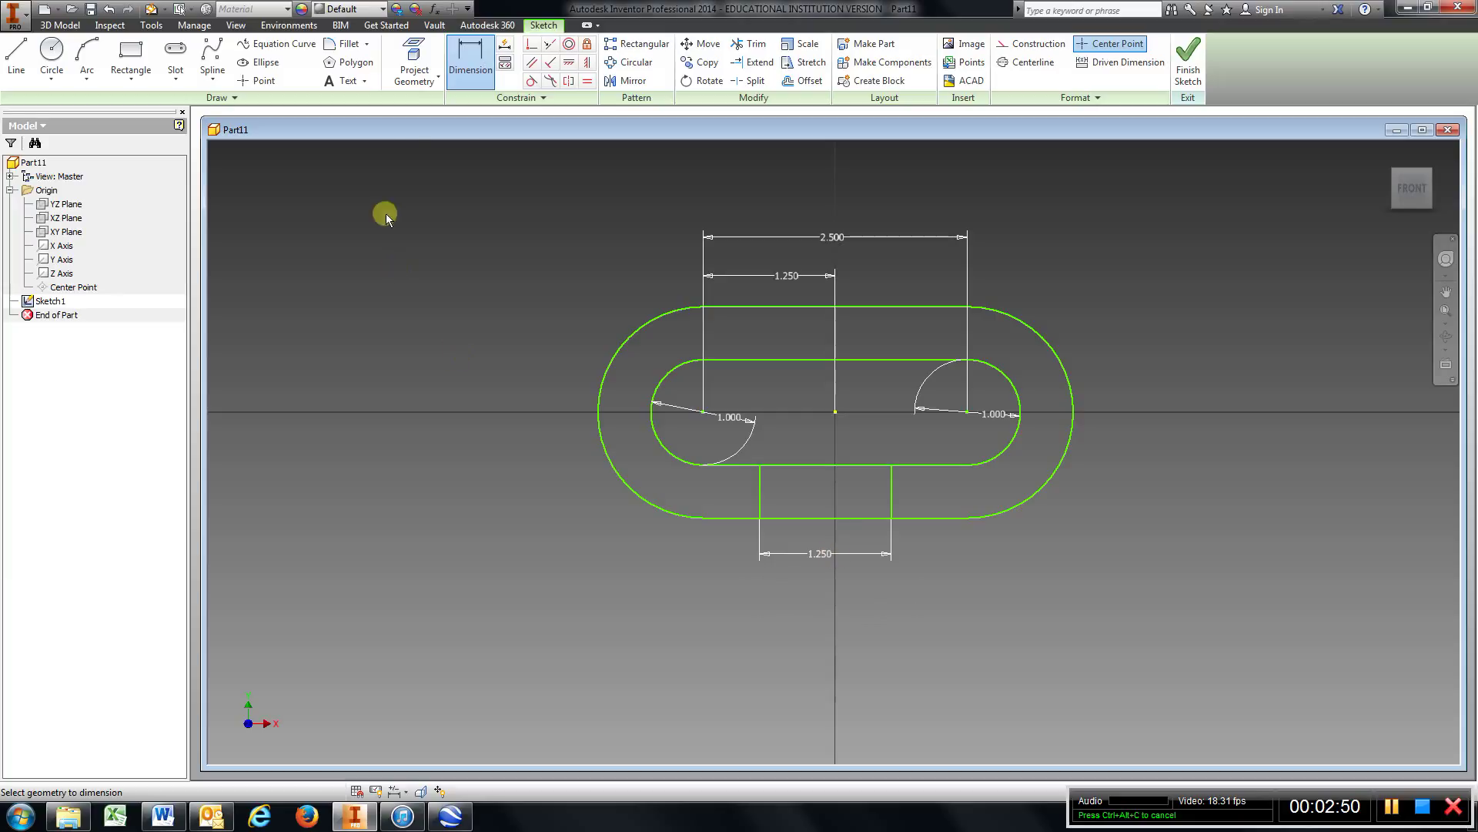
# Step: Dimension the horizontal distance from the left arc center to the rectangle's left side as 1.25/2 in
pyautogui.click(703, 414)
pyautogui.click(760, 505)
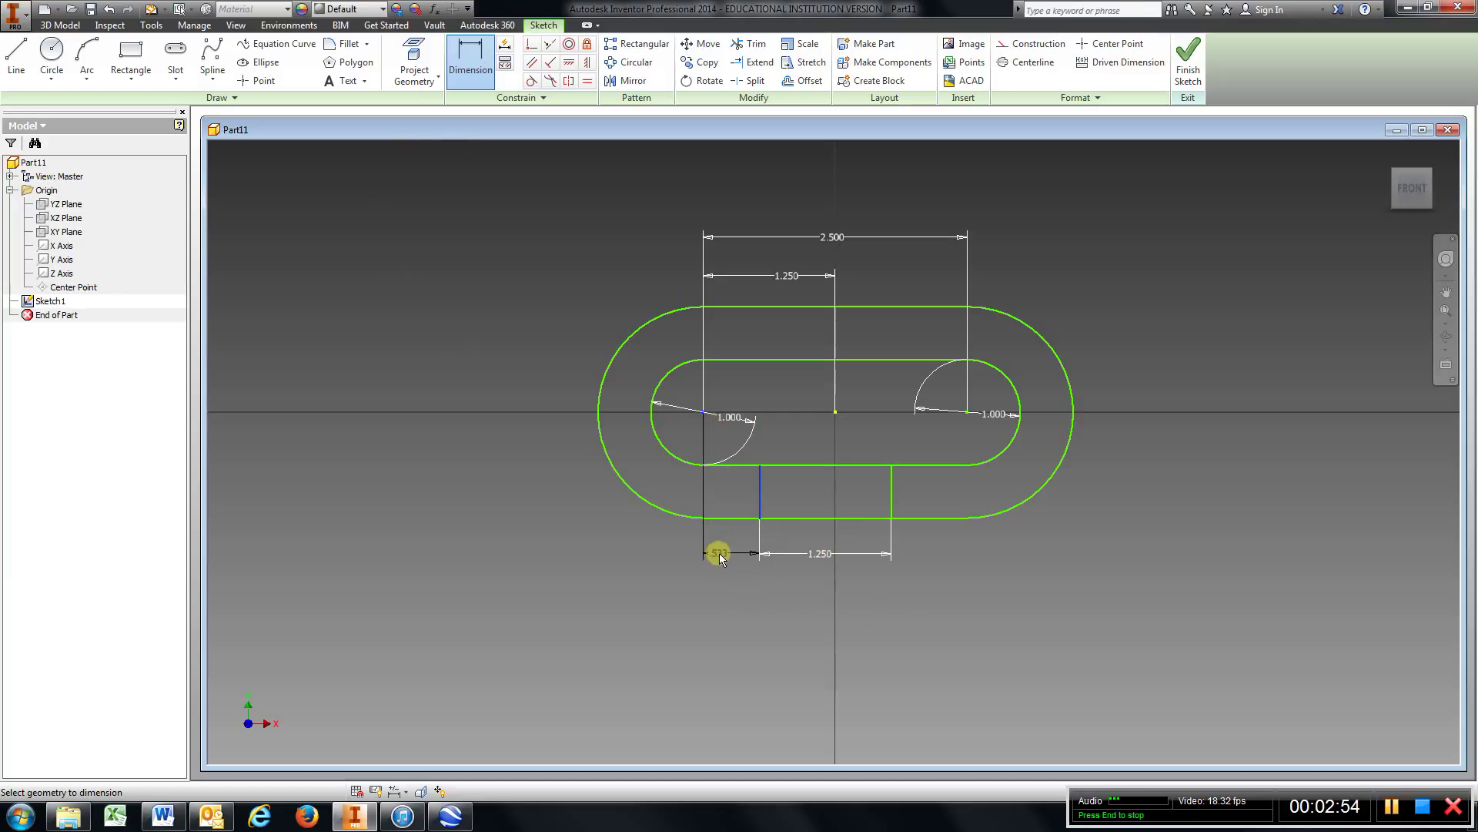
pyautogui.click(727, 548)
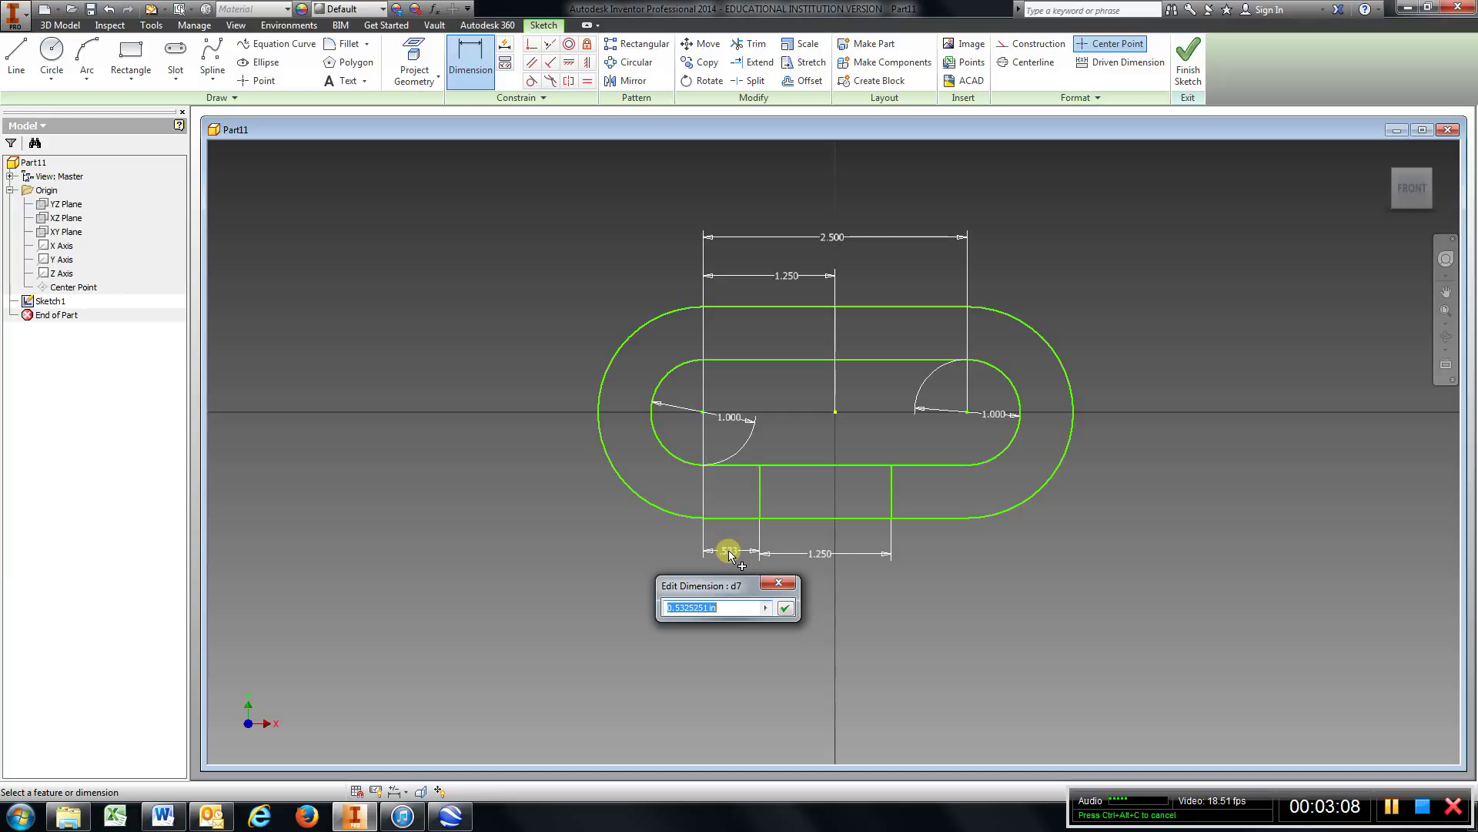
pyautogui.write('1')
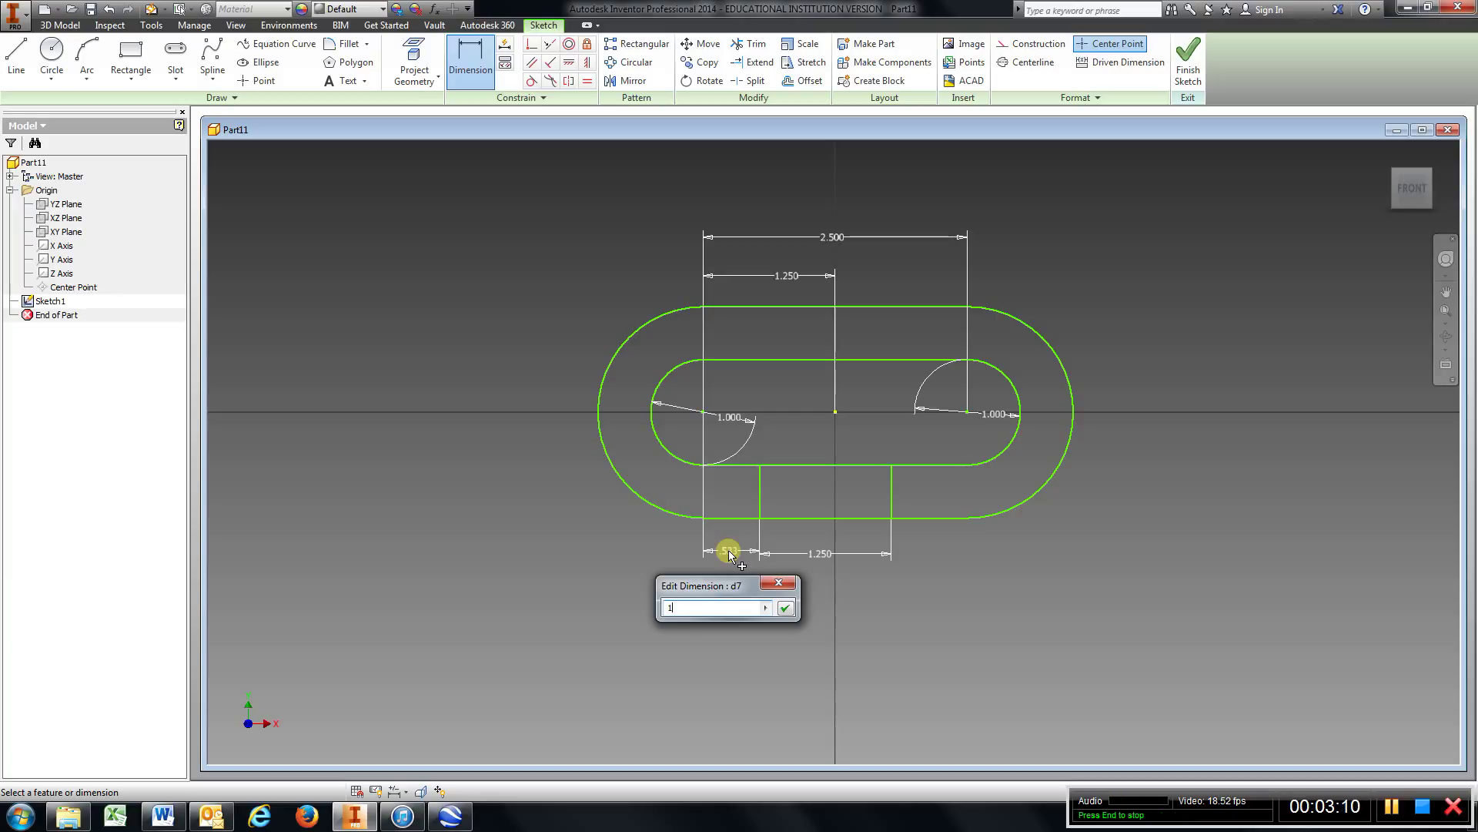
pyautogui.write('.25/2')
pyautogui.press('Return')
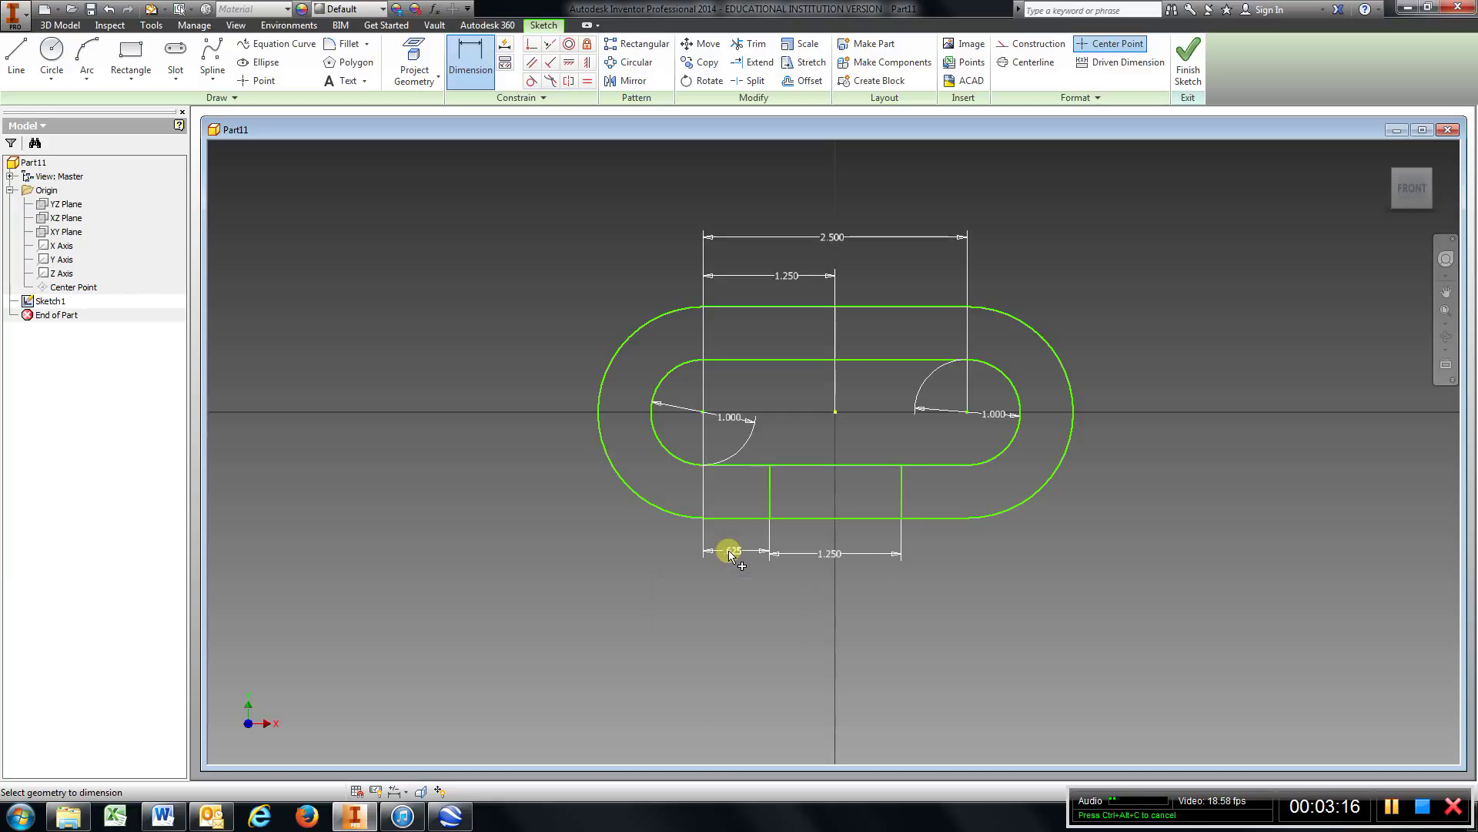
# Step: Trim the horizontal segments between the rectangle's sides to open a gap in the lower part of the slot profile
pyautogui.click(751, 43)
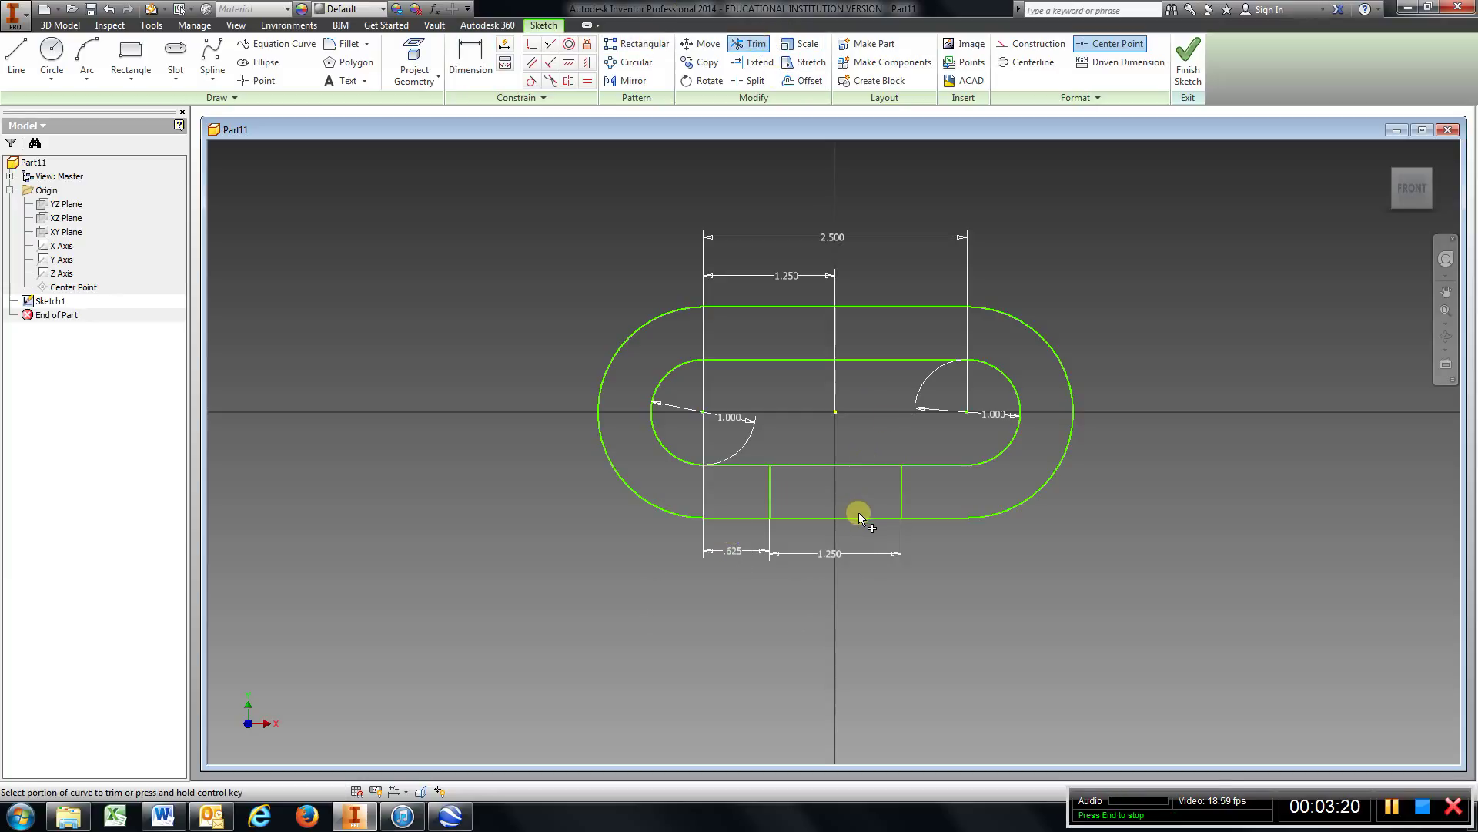
pyautogui.click(870, 462)
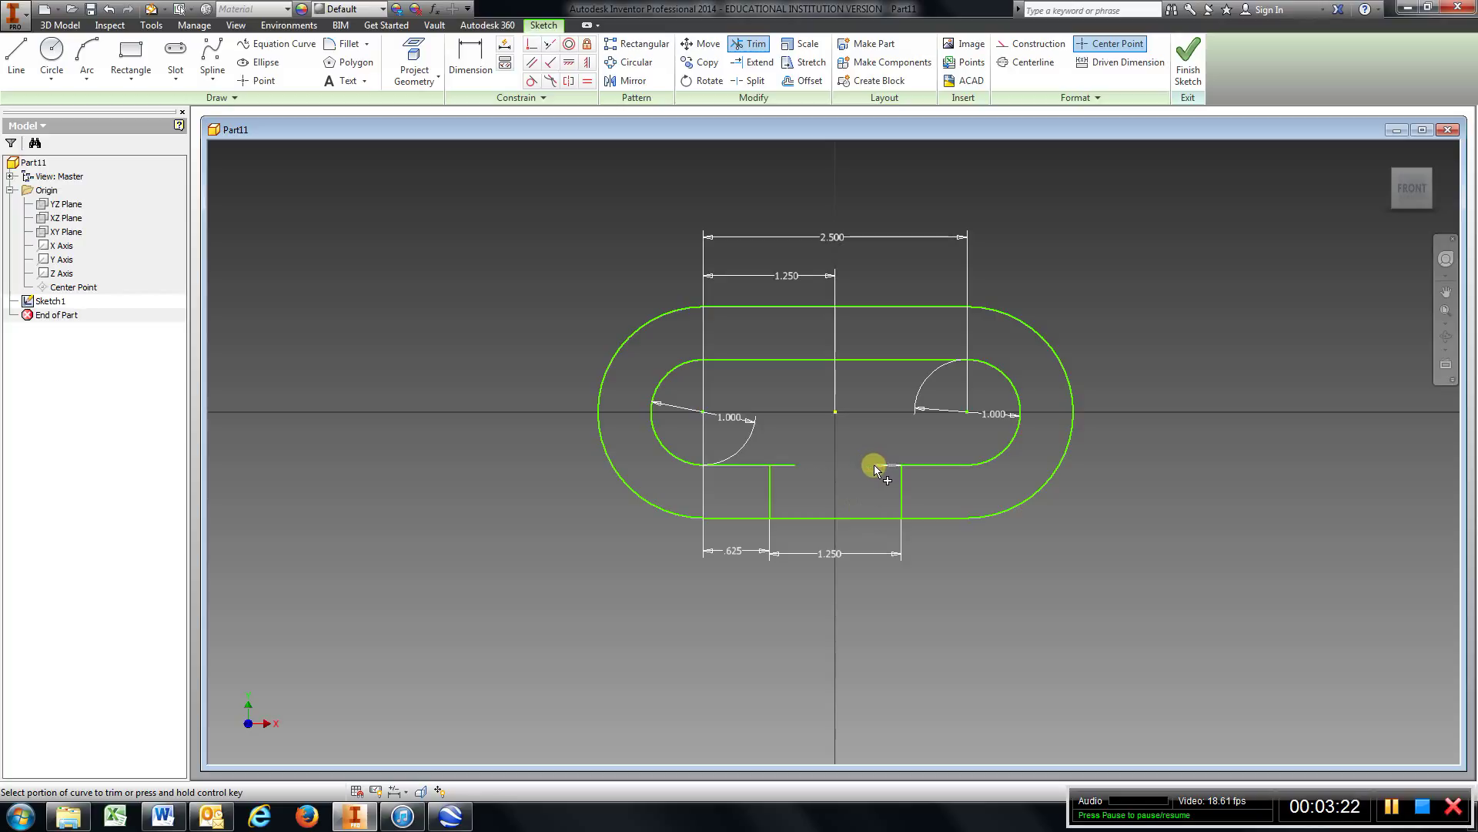
pyautogui.click(782, 463)
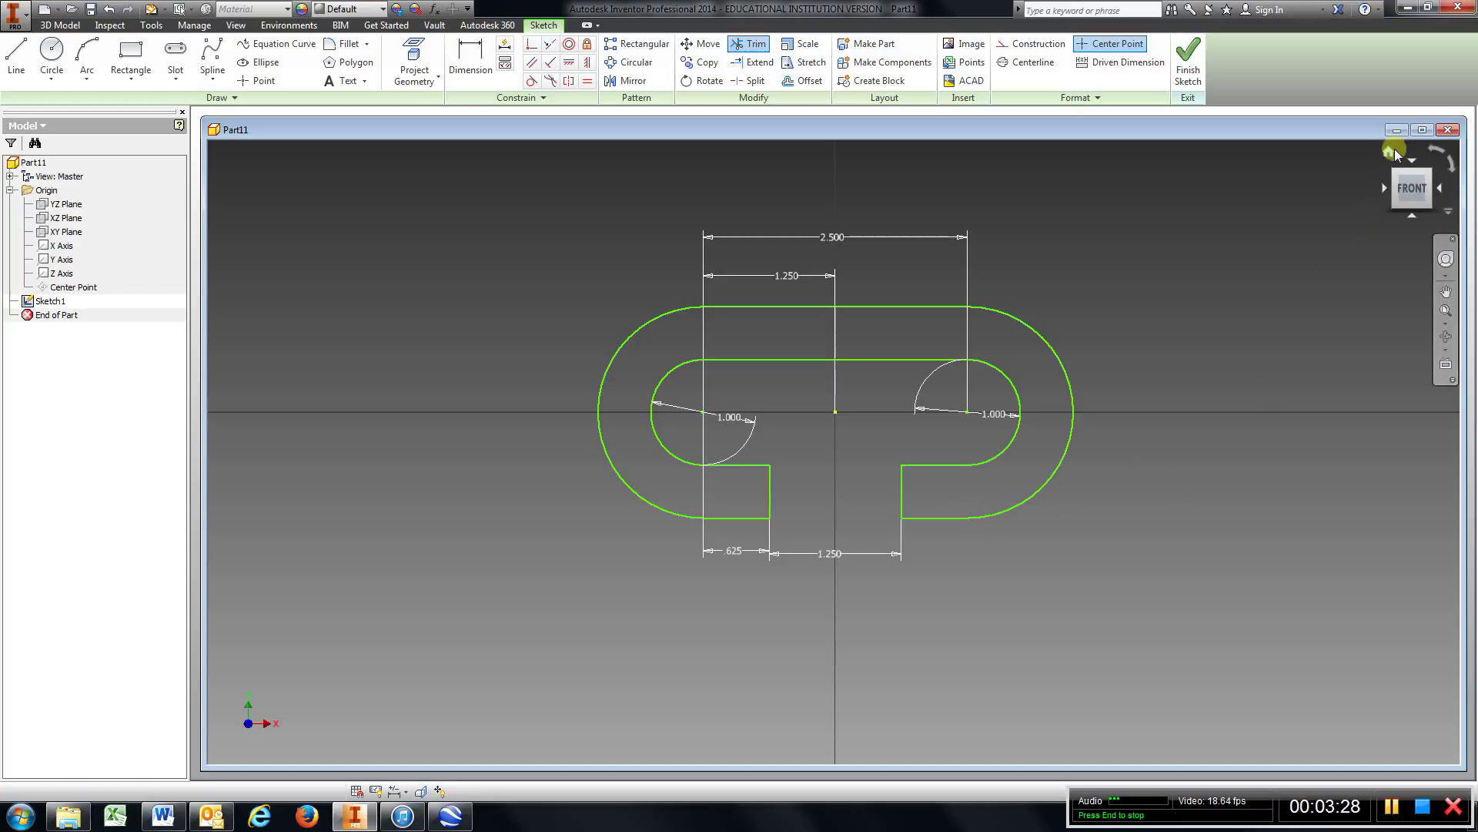
# Step: Finish the sketch and extrude the open slot profile 0.5 in
pyautogui.click(1391, 149)
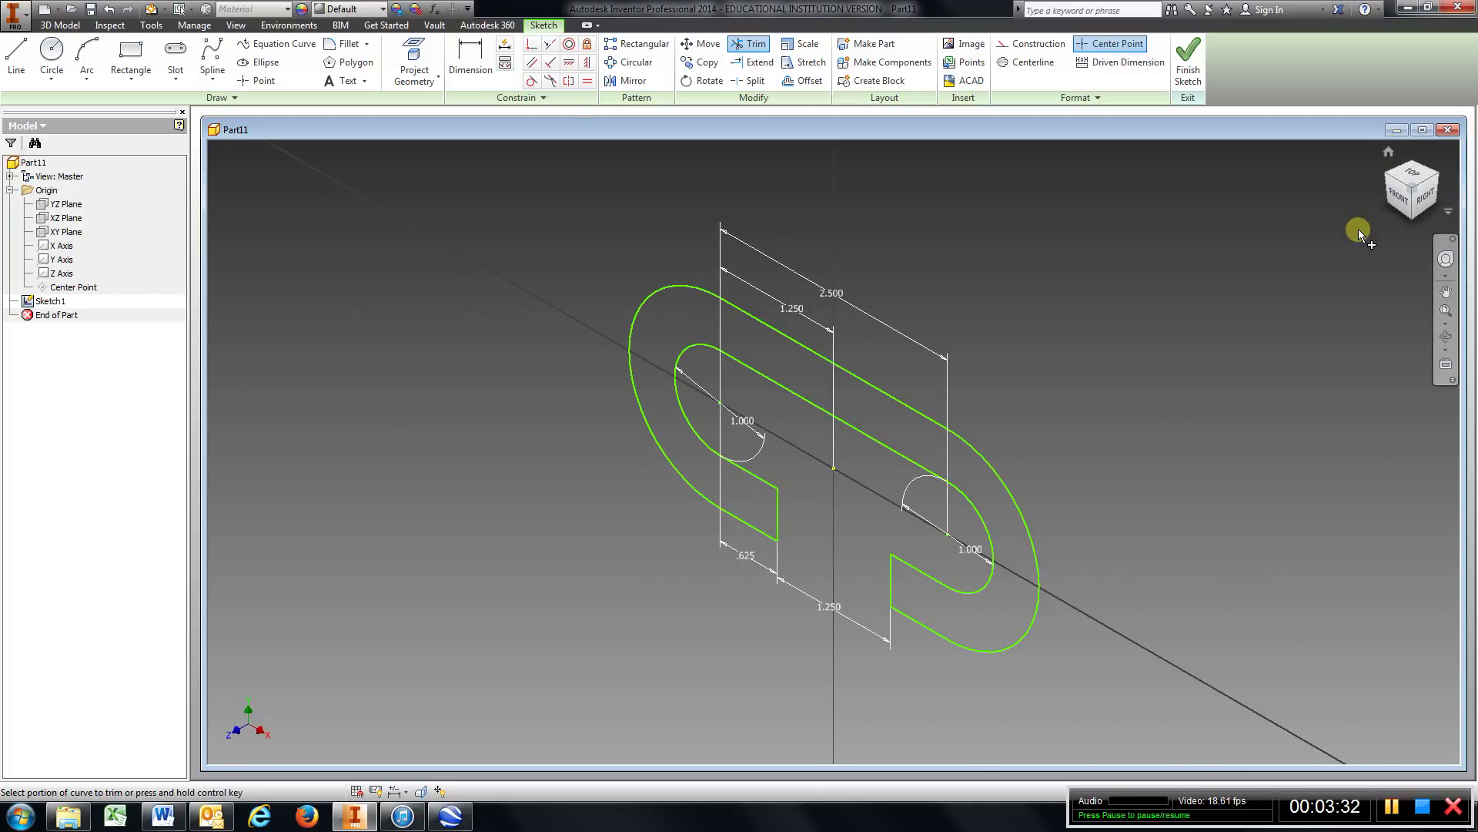
pyautogui.click(1188, 61)
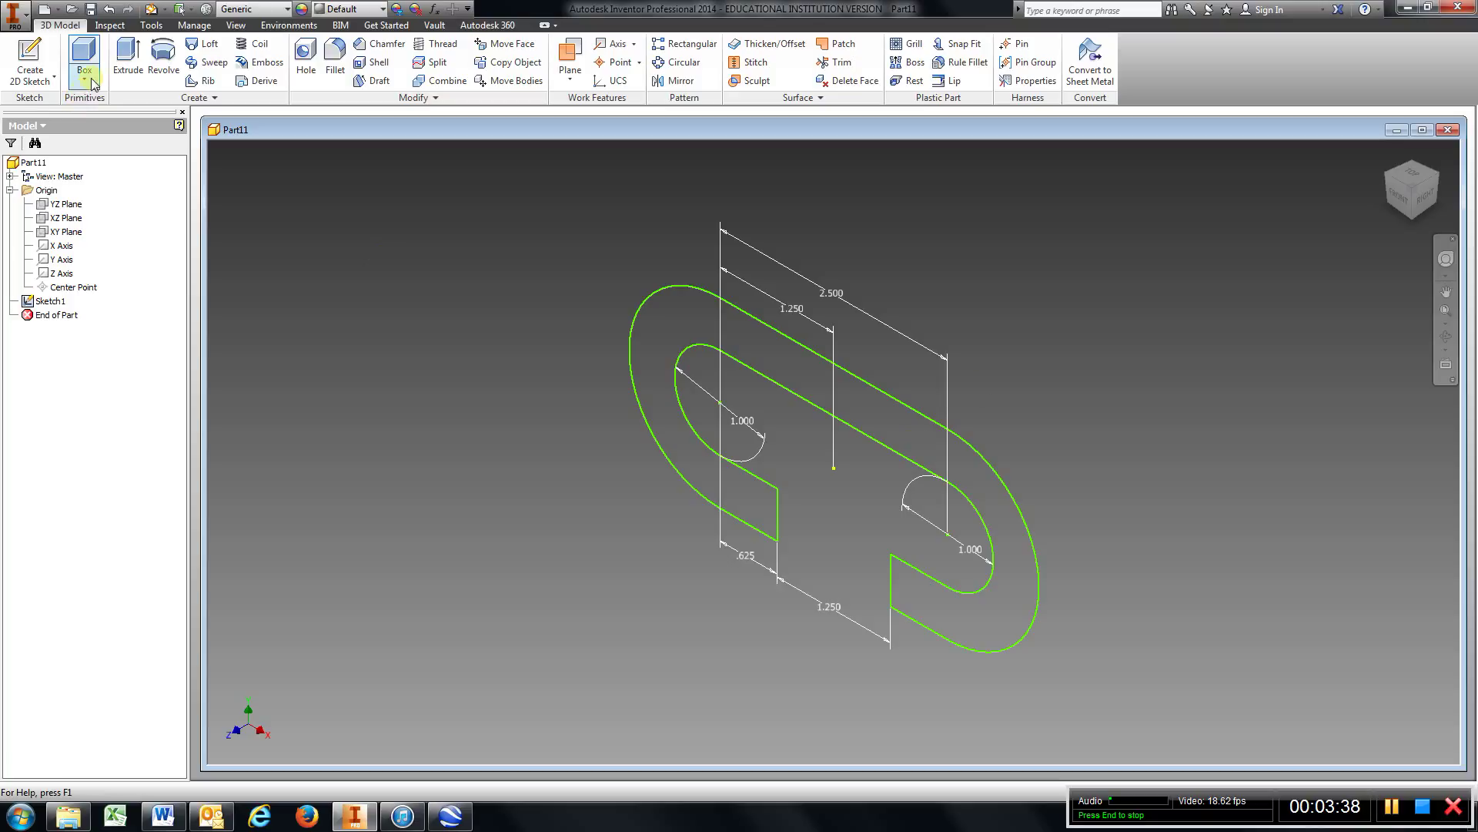
pyautogui.click(127, 48)
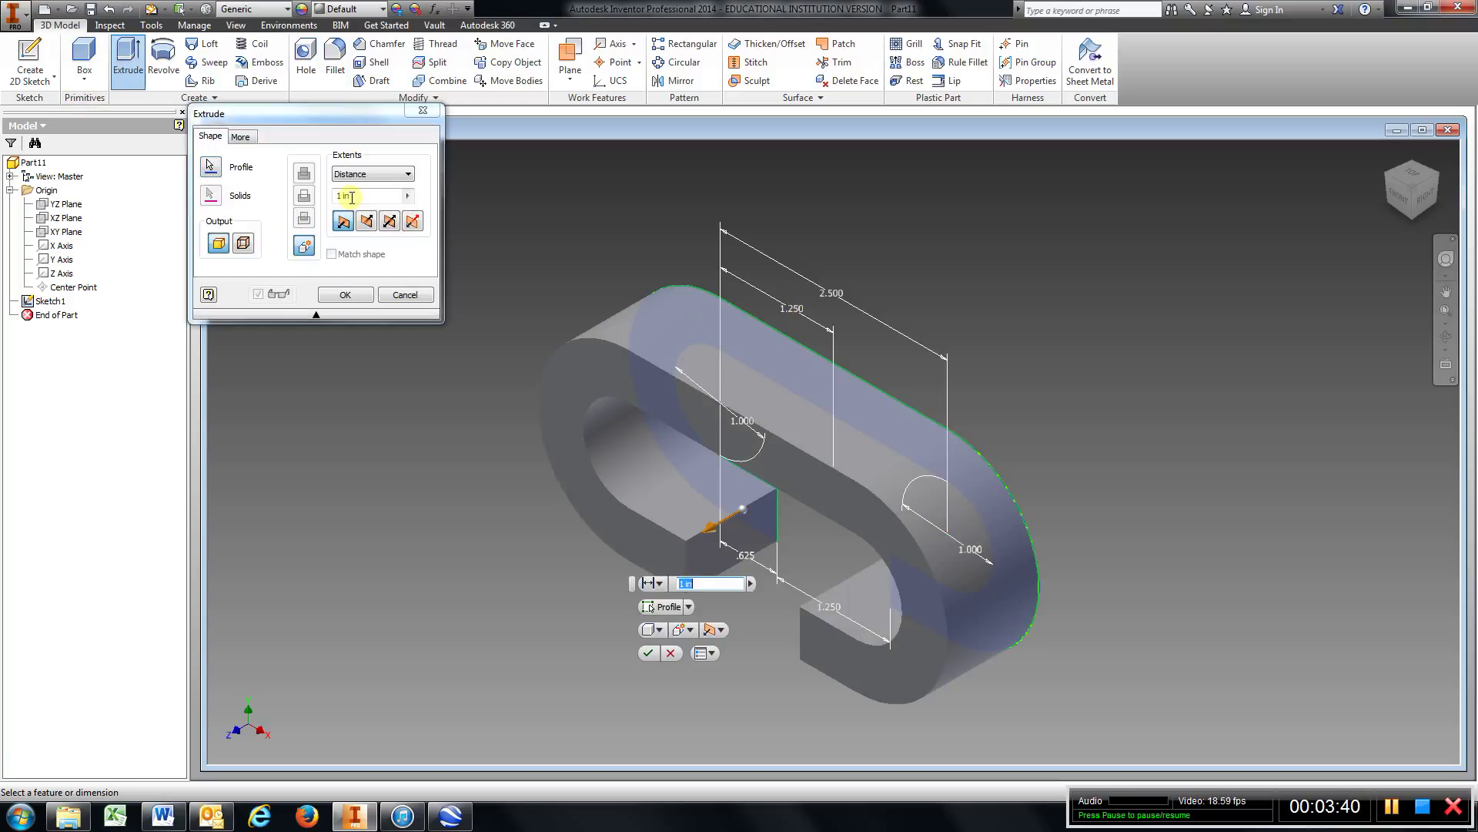
pyautogui.moveTo(351, 195); pyautogui.dragTo(329, 200)
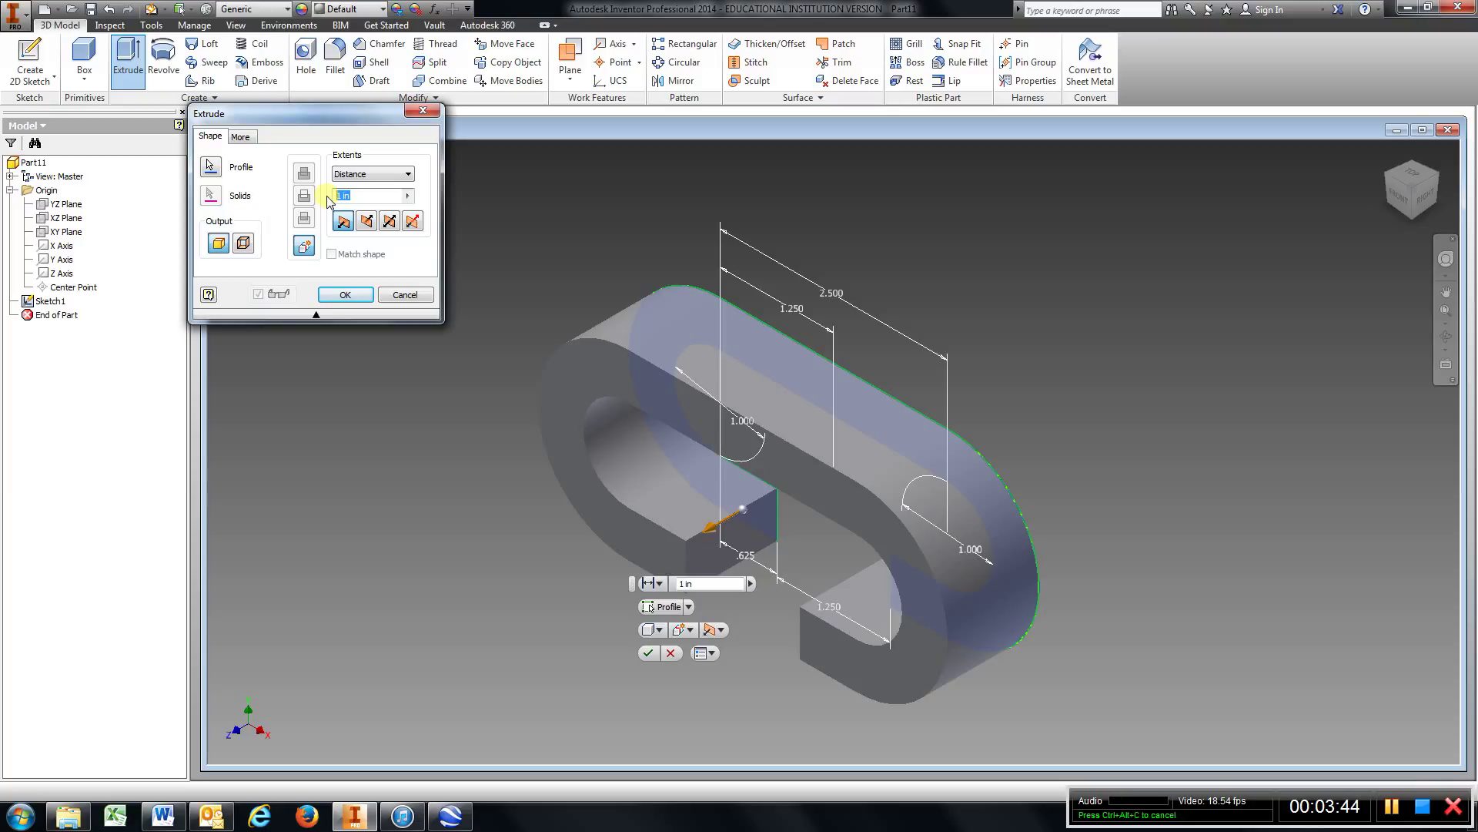
pyautogui.press('Return')
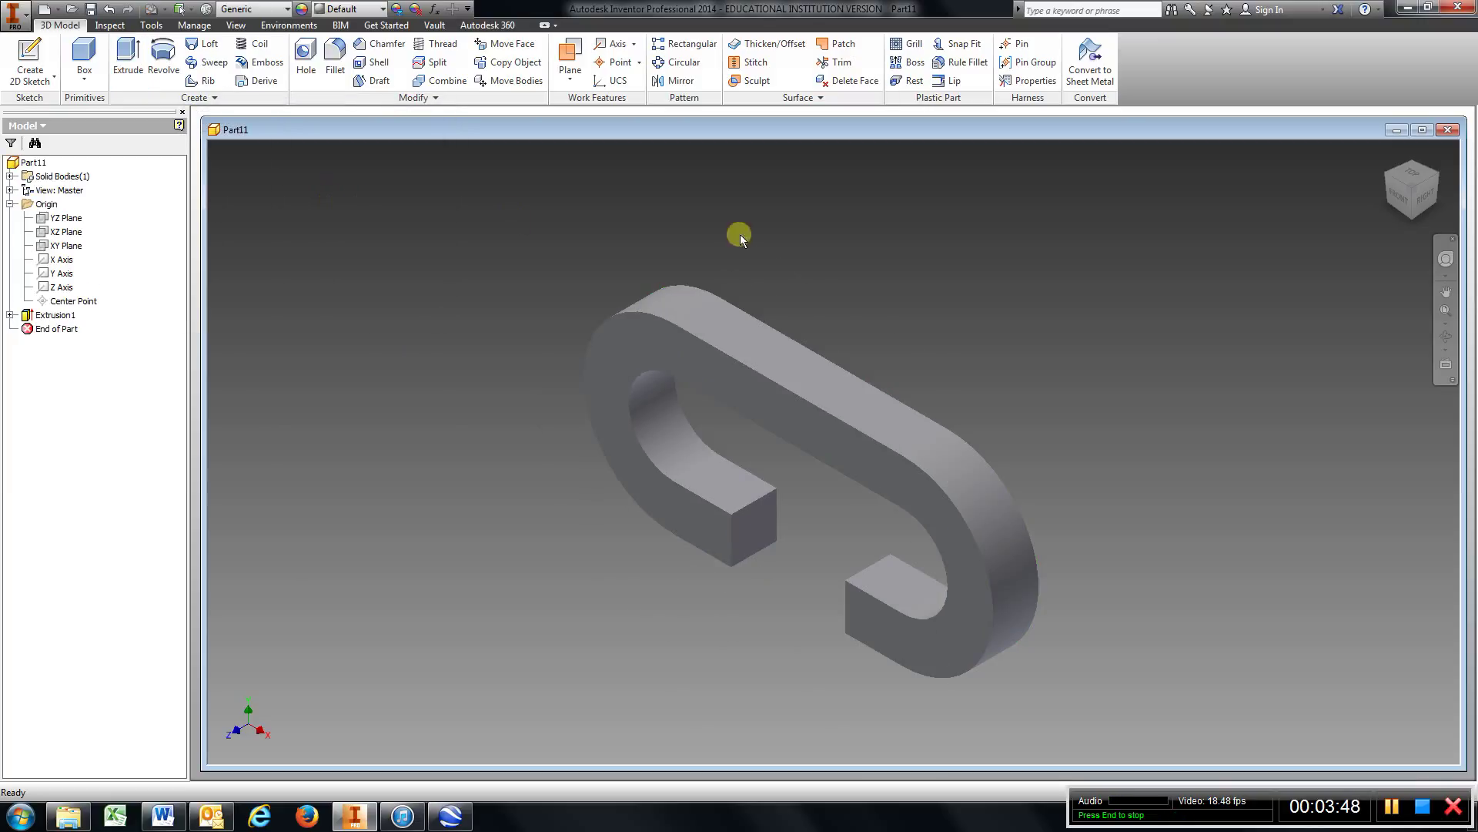
# Step: Start a sketch on the part's flat top face and draw a .625*2 in diameter circle behind it, aligned with its rear edge's midpoint
pyautogui.click(1415, 178)
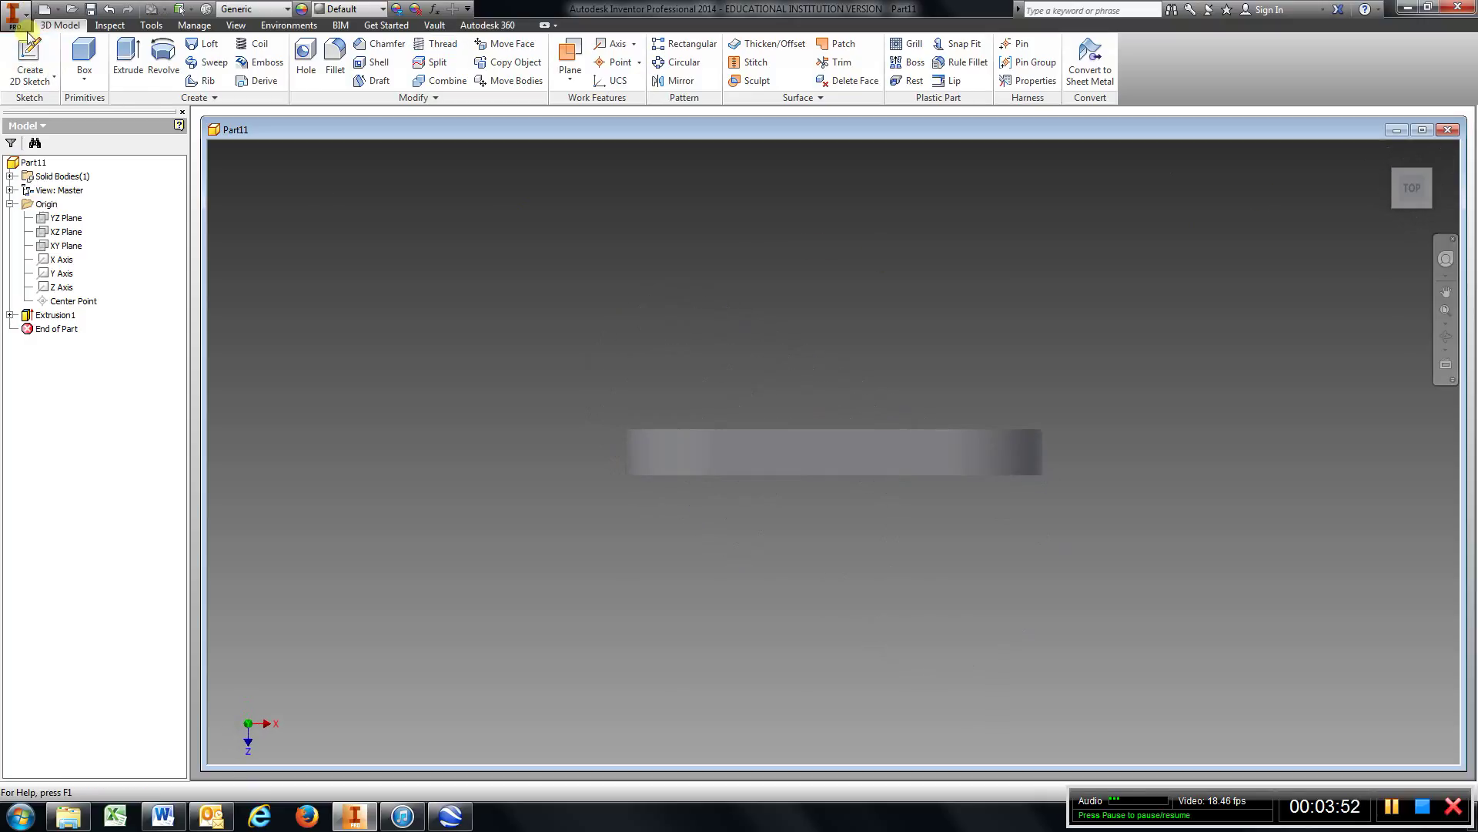
pyautogui.click(30, 62)
pyautogui.click(831, 453)
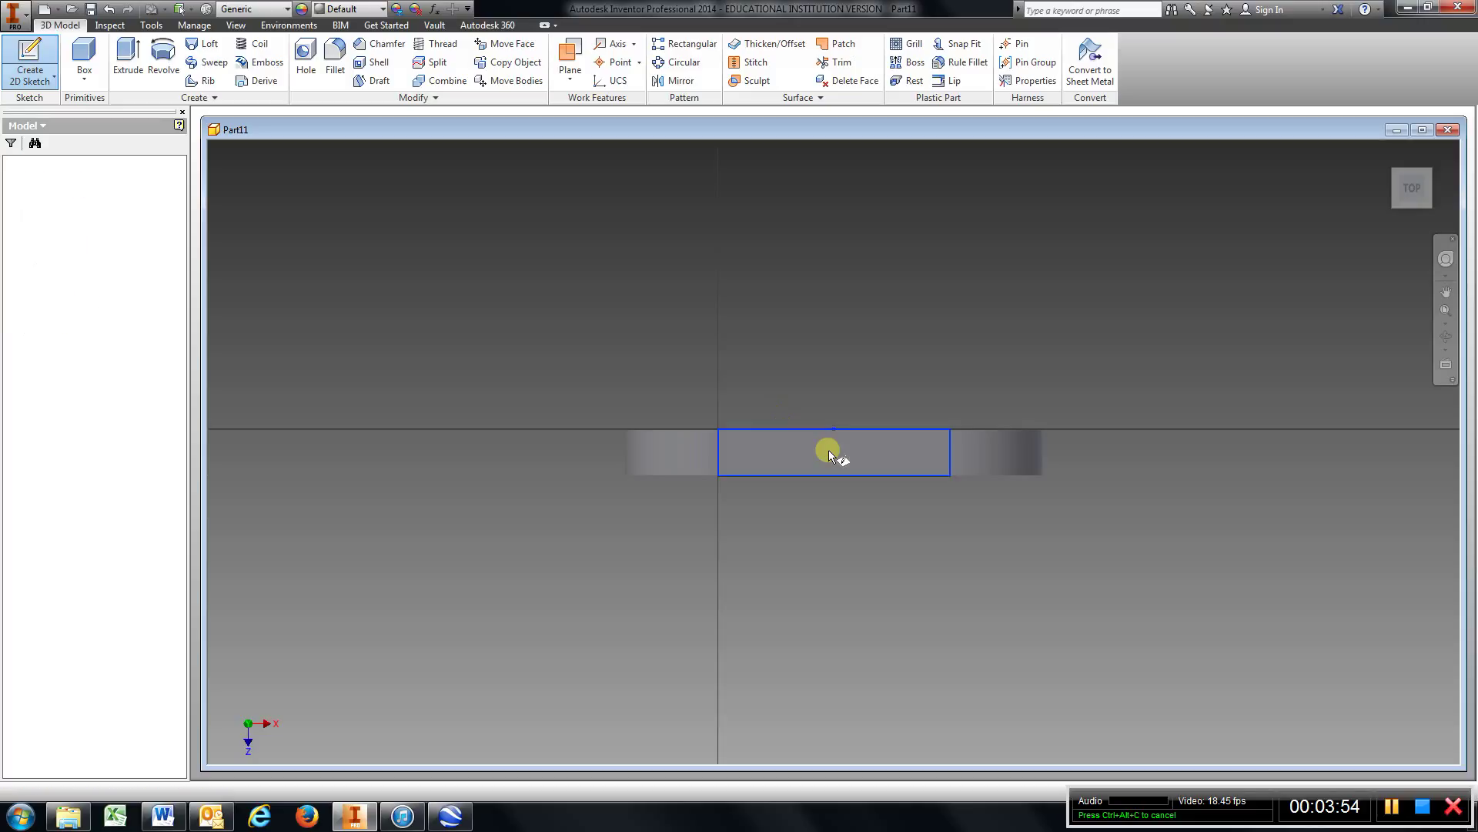
pyautogui.click(51, 58)
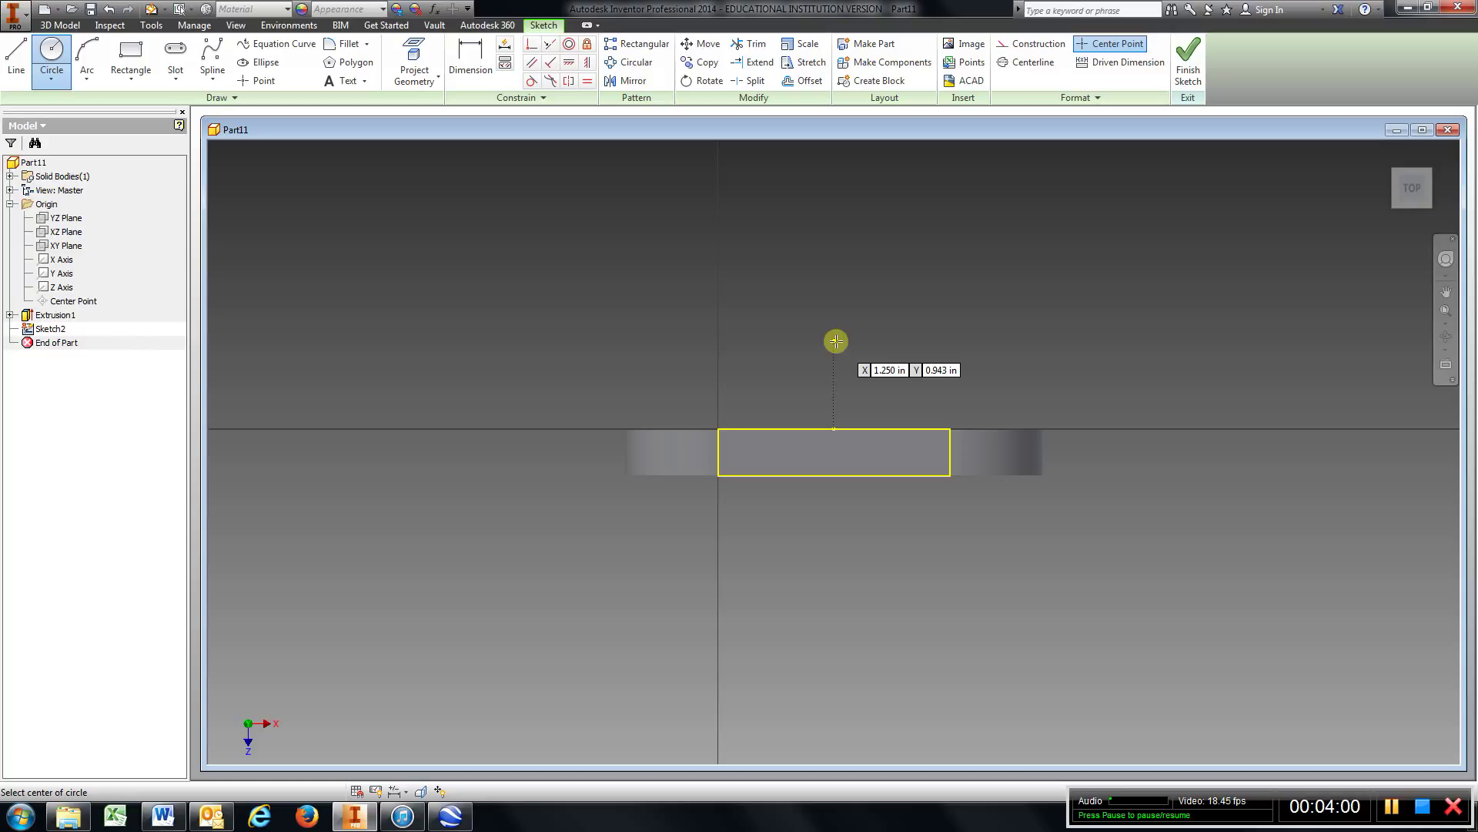
pyautogui.click(836, 341)
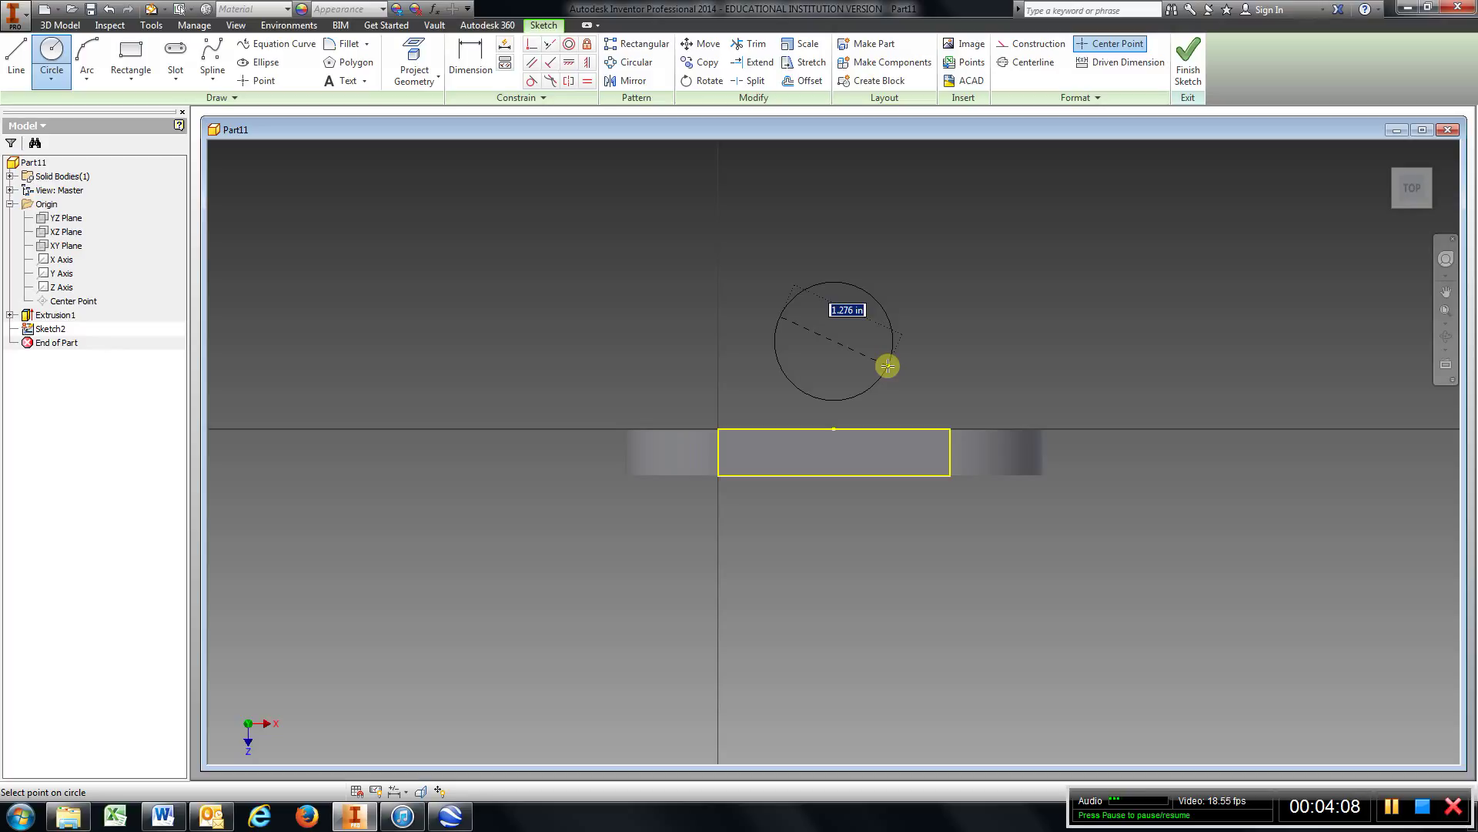
pyautogui.write('.625')
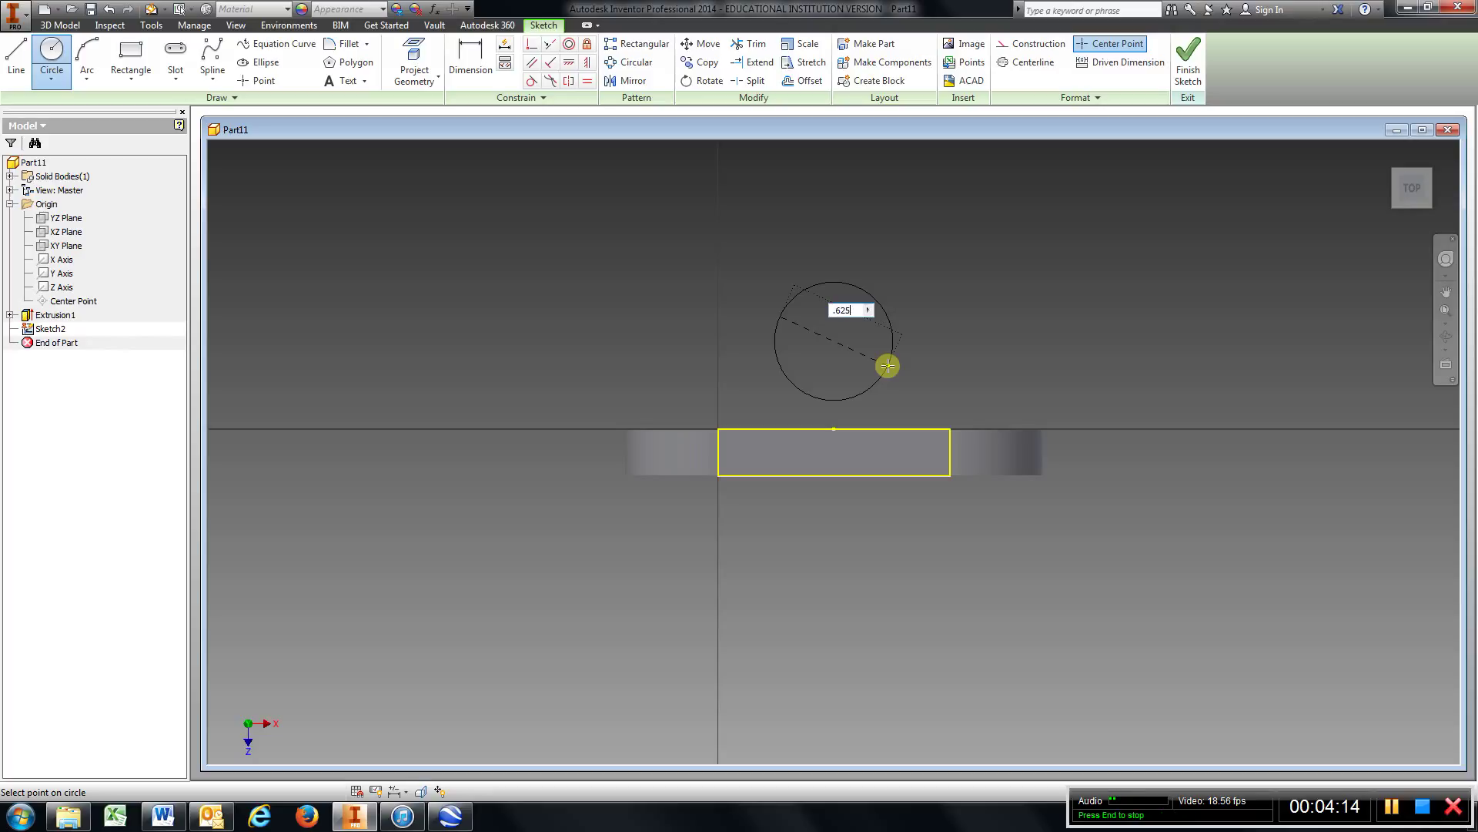
pyautogui.write('*2')
pyautogui.press('Return')
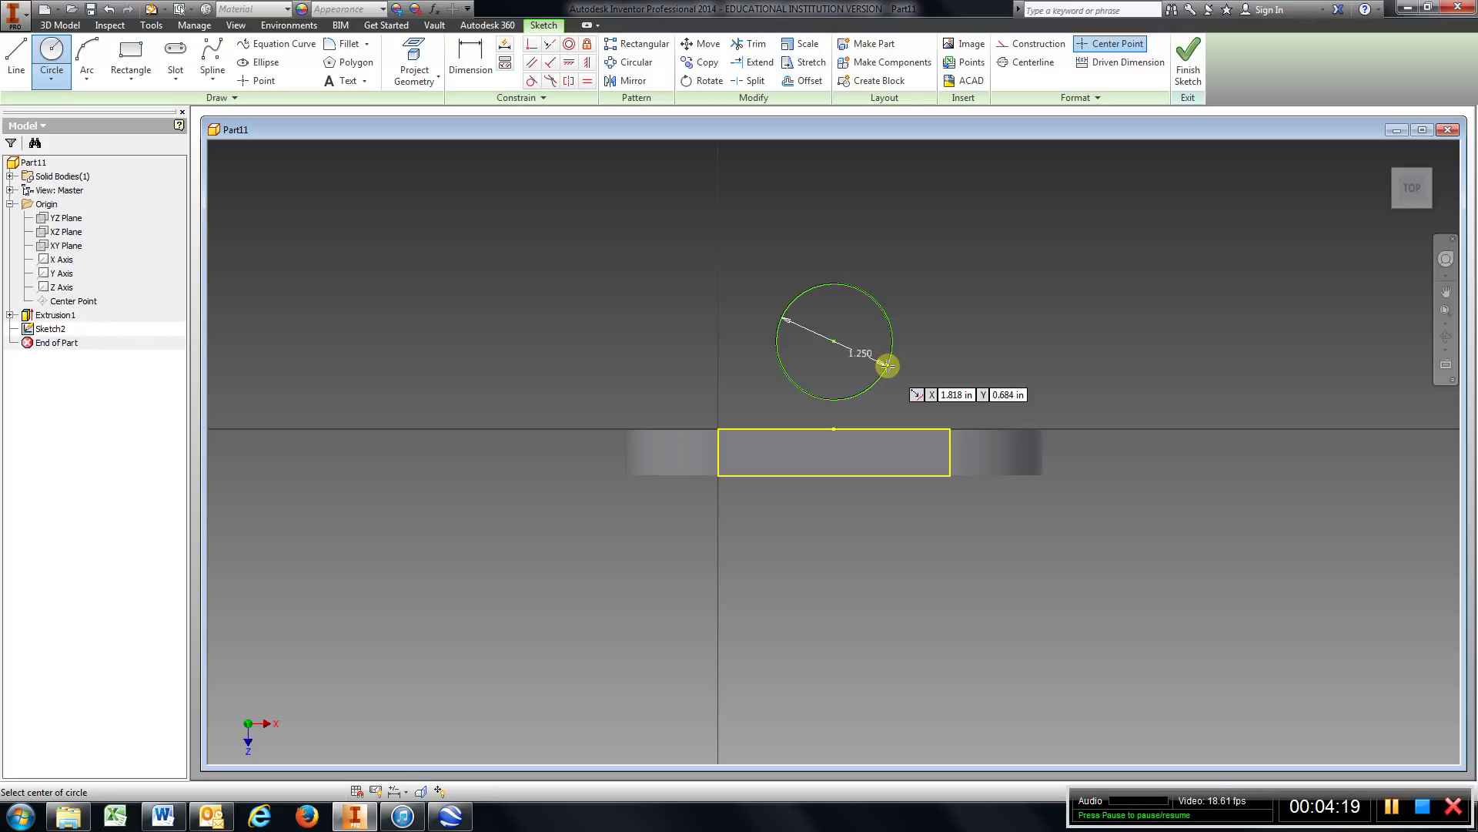
# Step: Draw a concentric 0.5 in diameter circle inside the 1.25 in circle
pyautogui.click(834, 340)
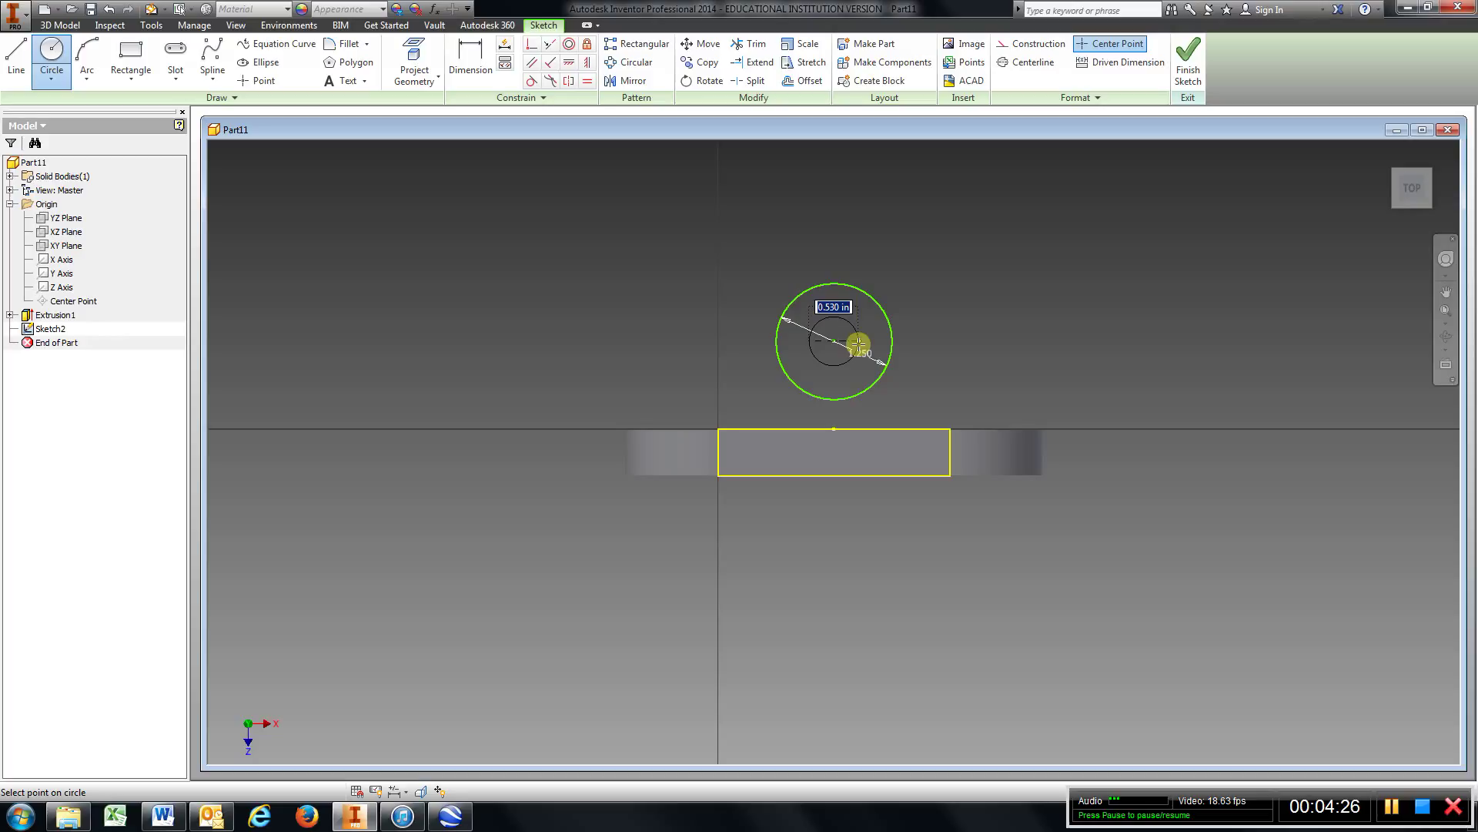
pyautogui.write('.')
pyautogui.press('Return')
# Step: Dimension the distance from the face's front edge to the circles' center and set it to 1 in
pyautogui.click(471, 57)
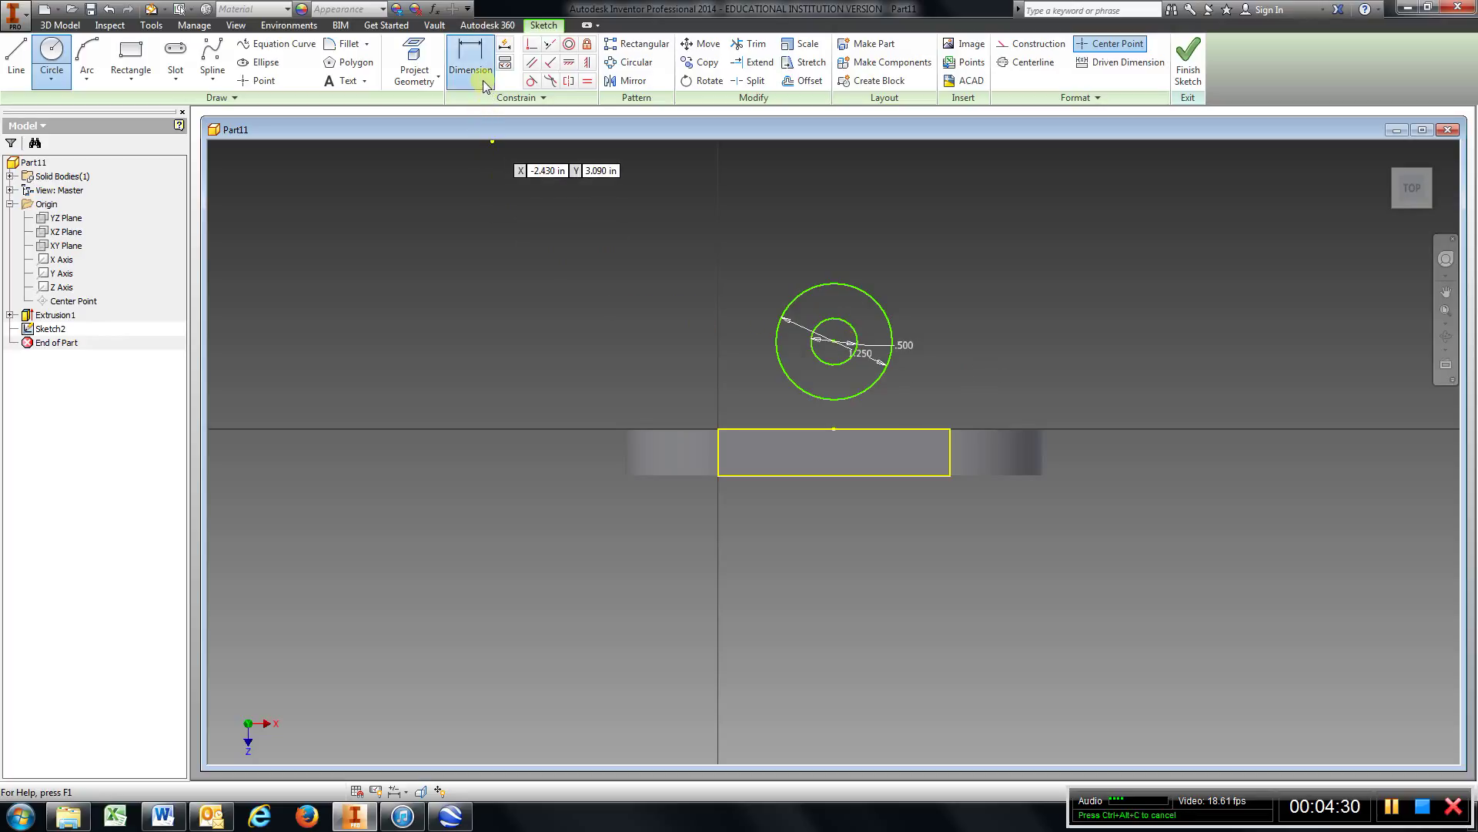
pyautogui.click(891, 476)
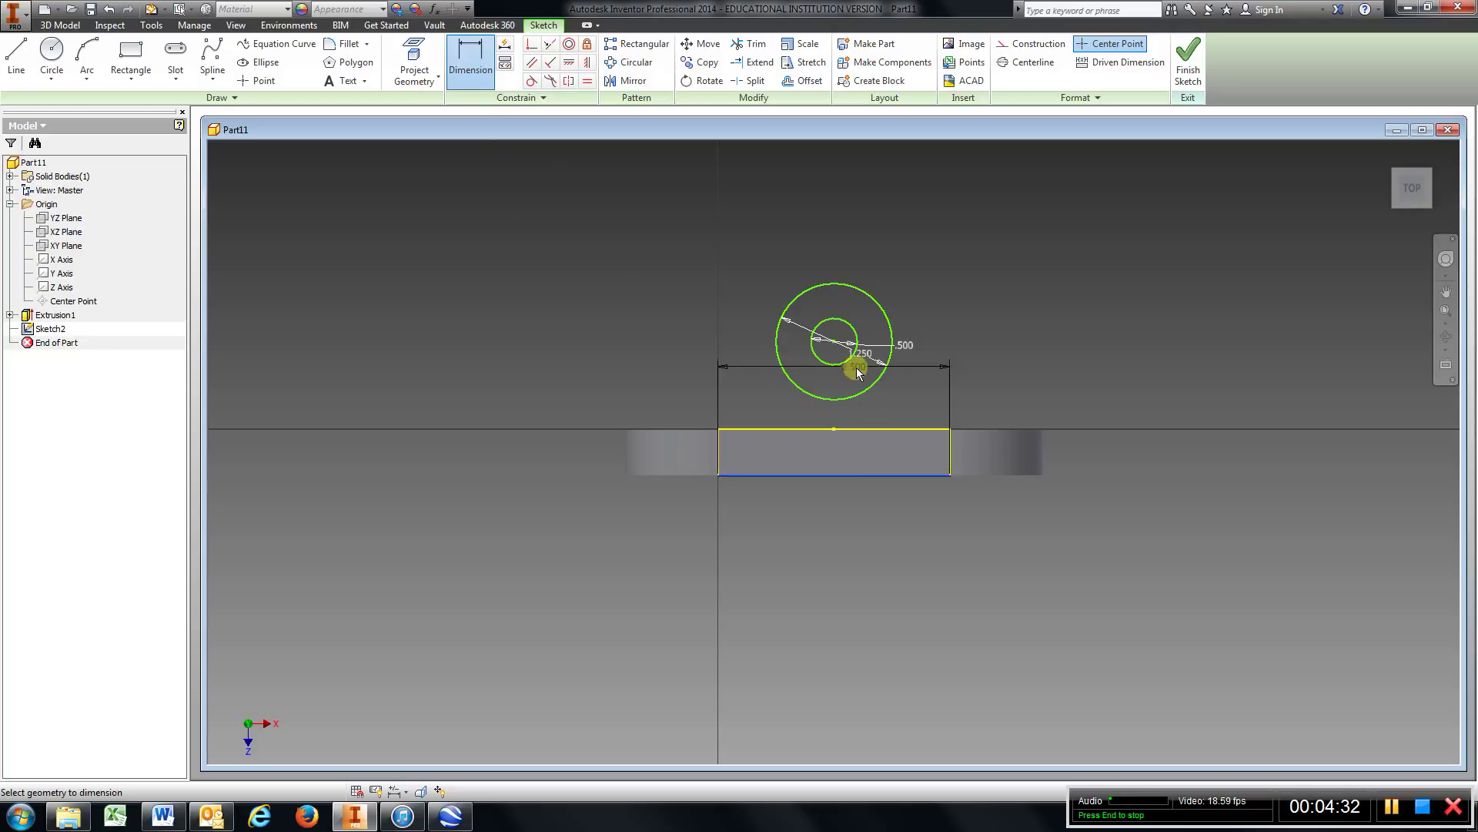
pyautogui.click(831, 343)
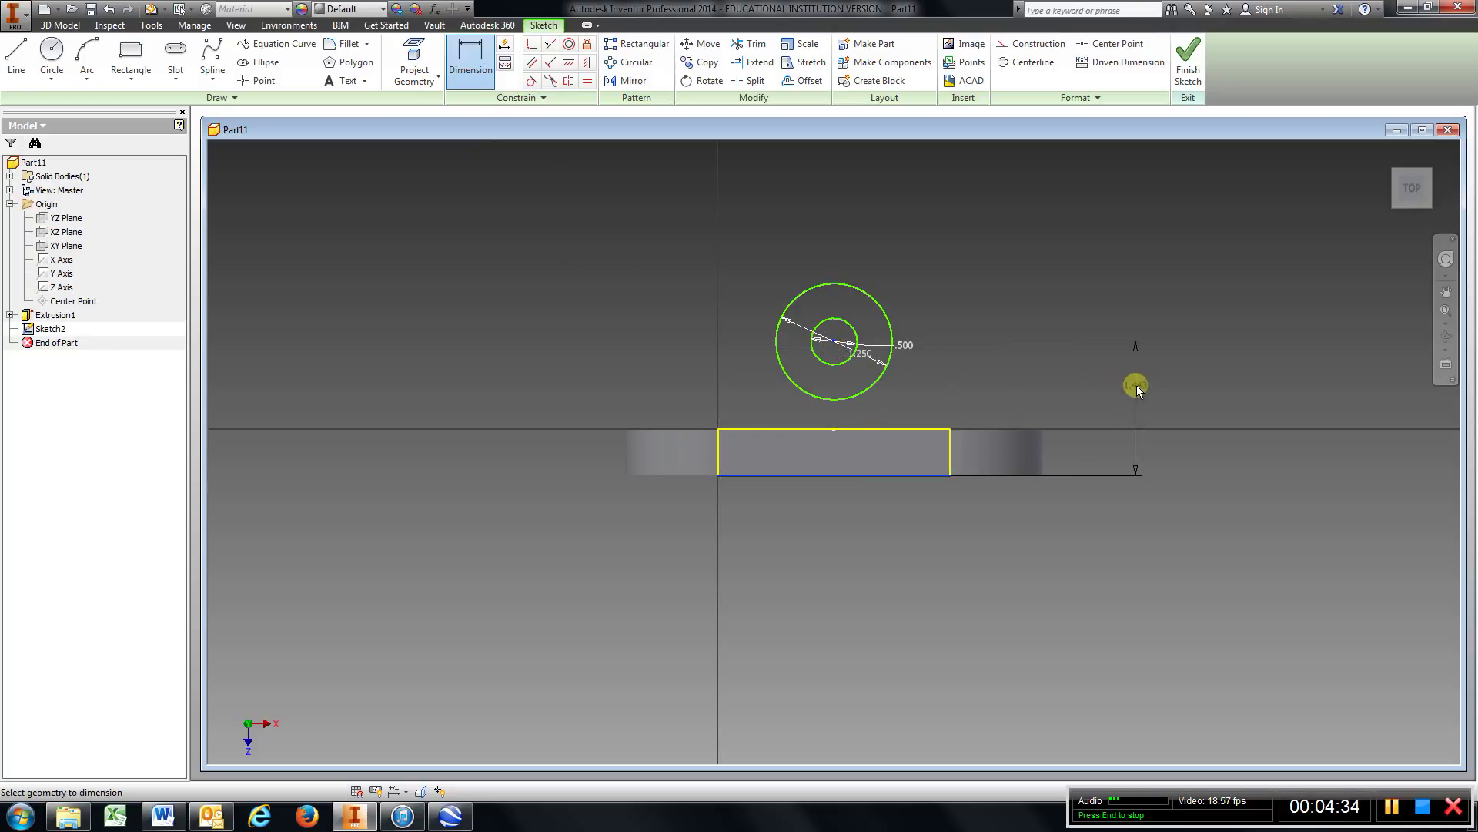
pyautogui.click(1153, 404)
pyautogui.write('1')
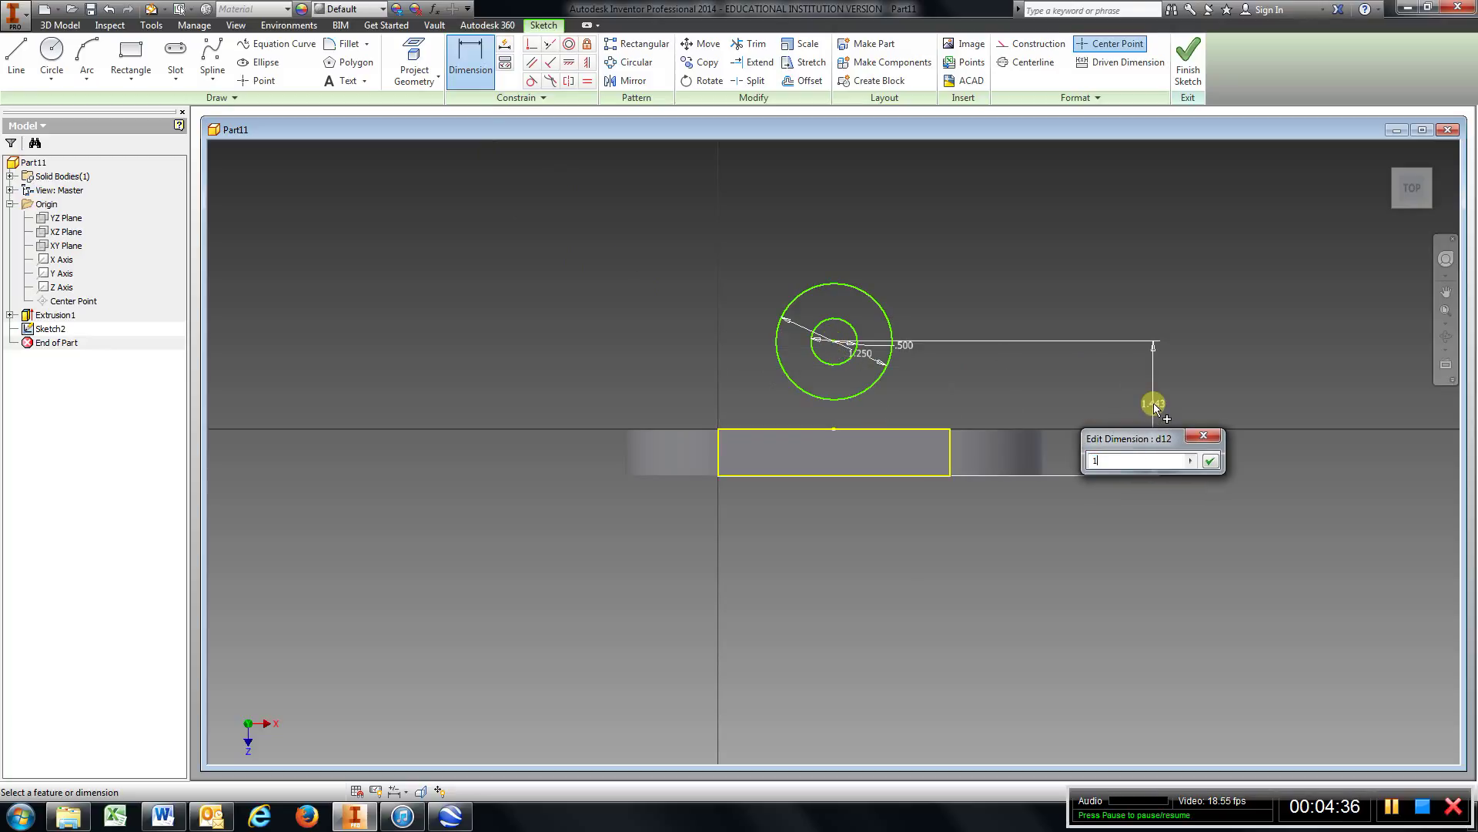
pyautogui.press('Return')
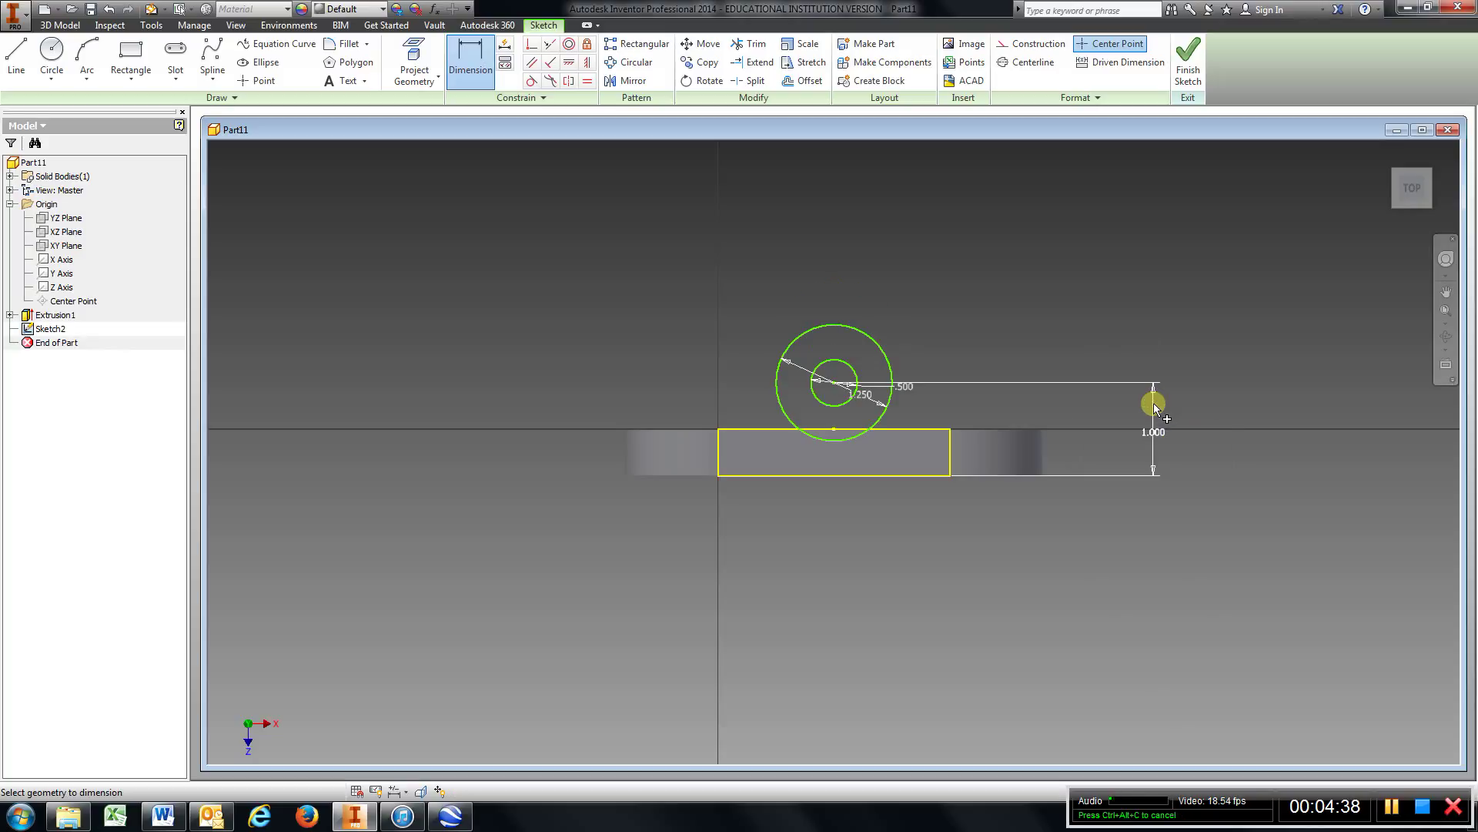
# Step: Draw two vertical lines from the 1.25 in circle's left and right quadrants straight down to the face's rear edge
pyautogui.click(16, 57)
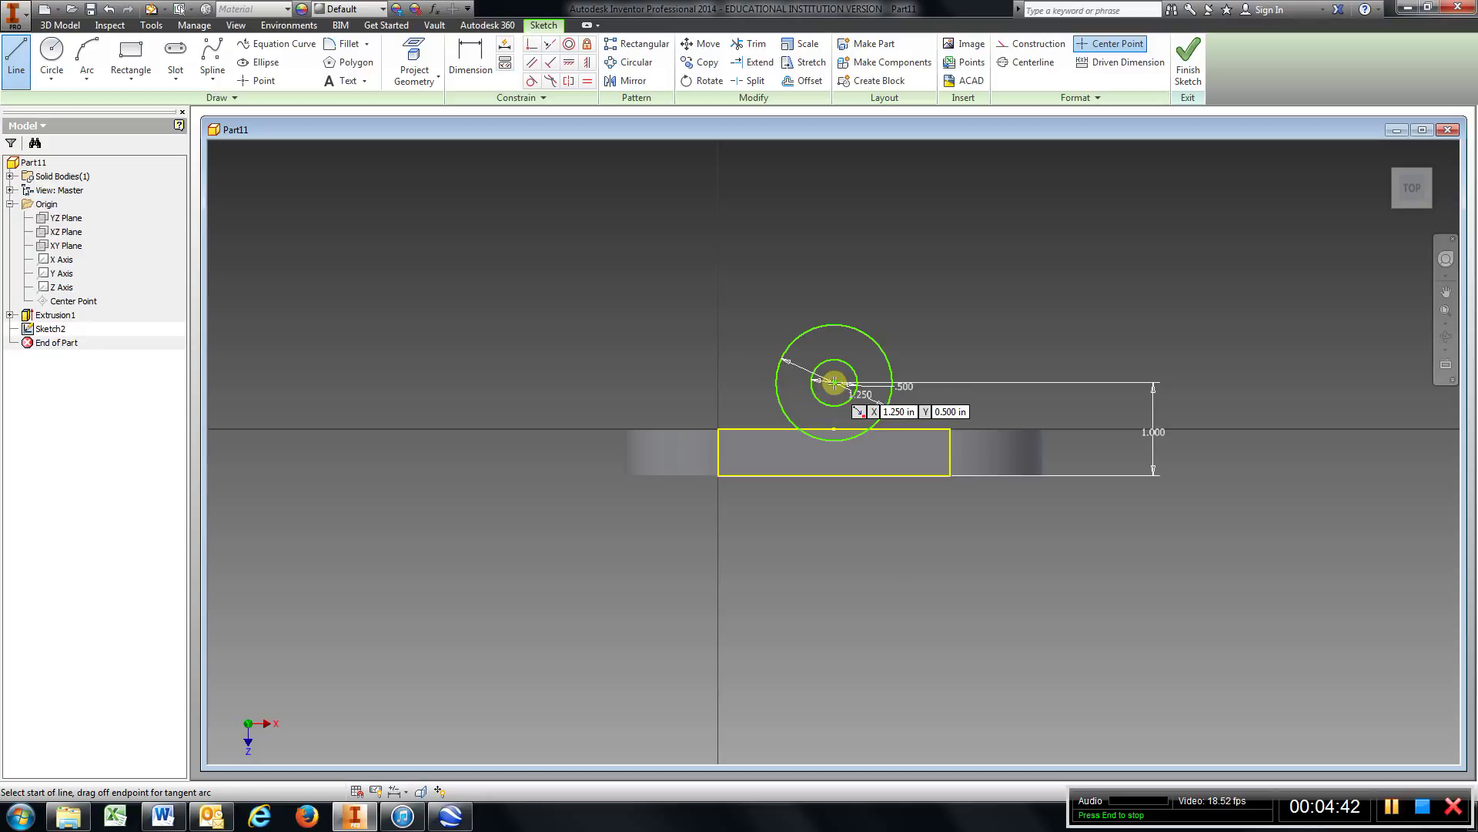
pyautogui.click(778, 376)
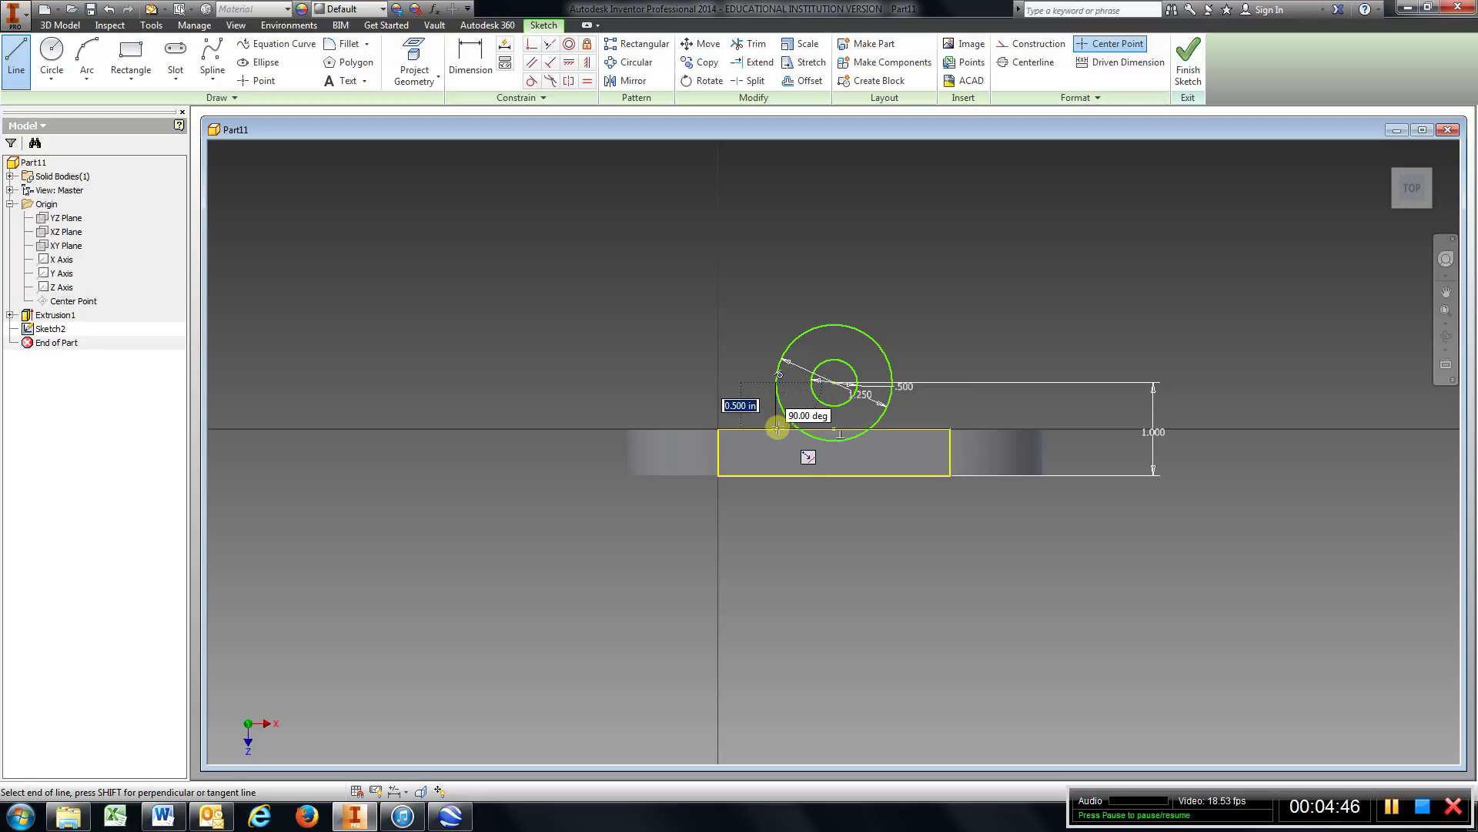
pyautogui.doubleClick(777, 424)
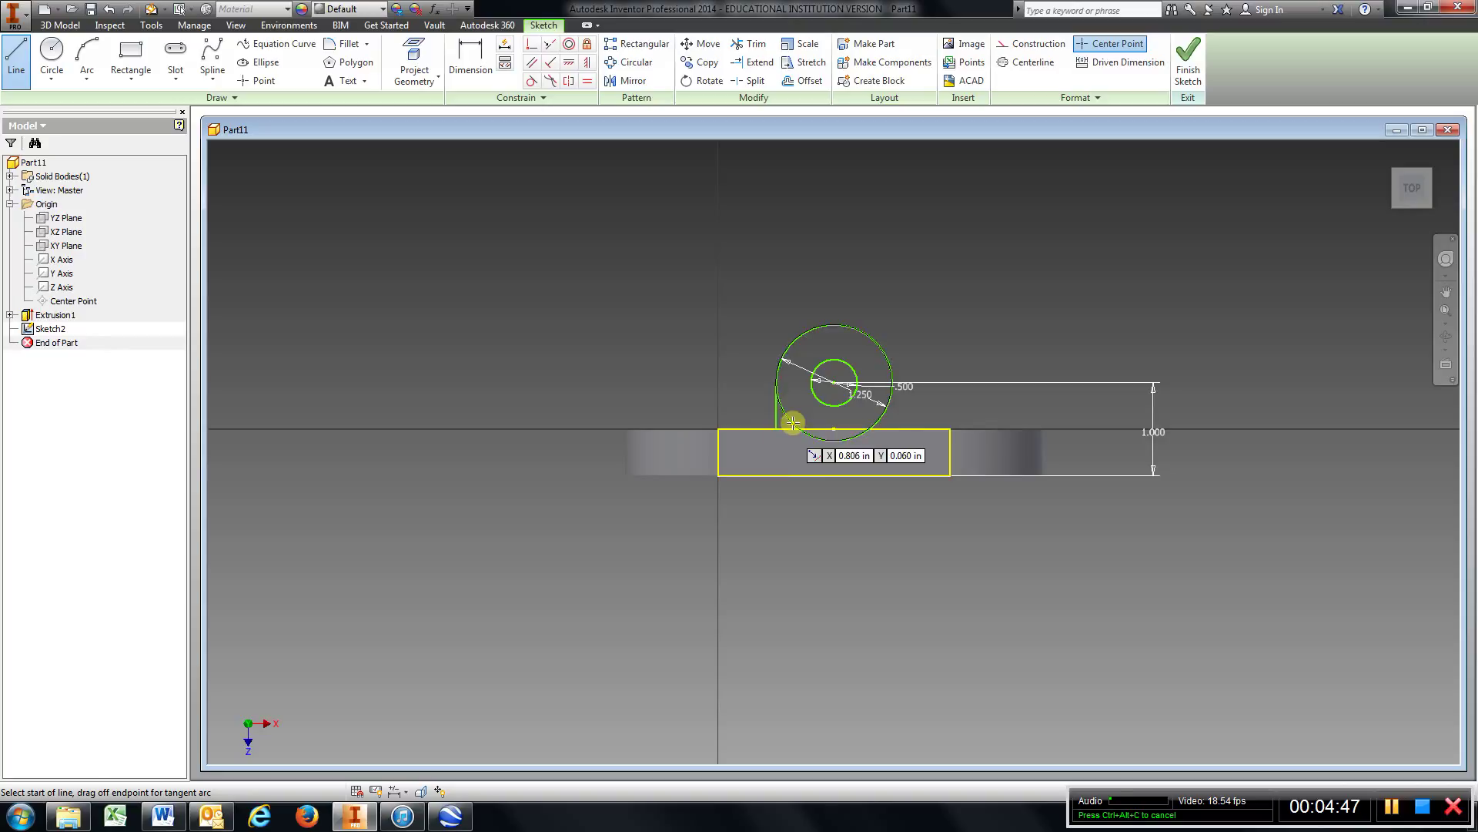
pyautogui.click(891, 383)
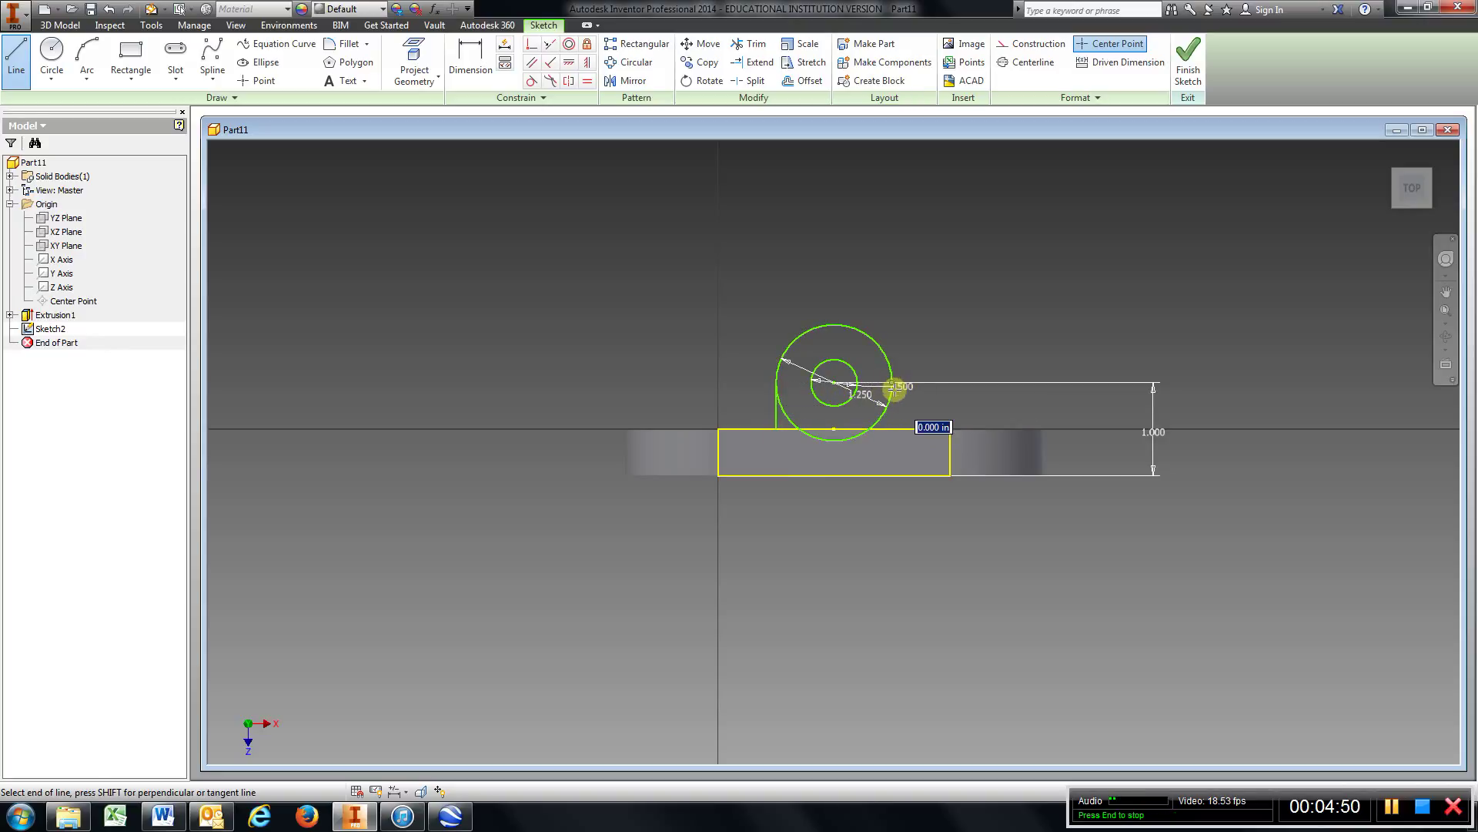
pyautogui.doubleClick(894, 426)
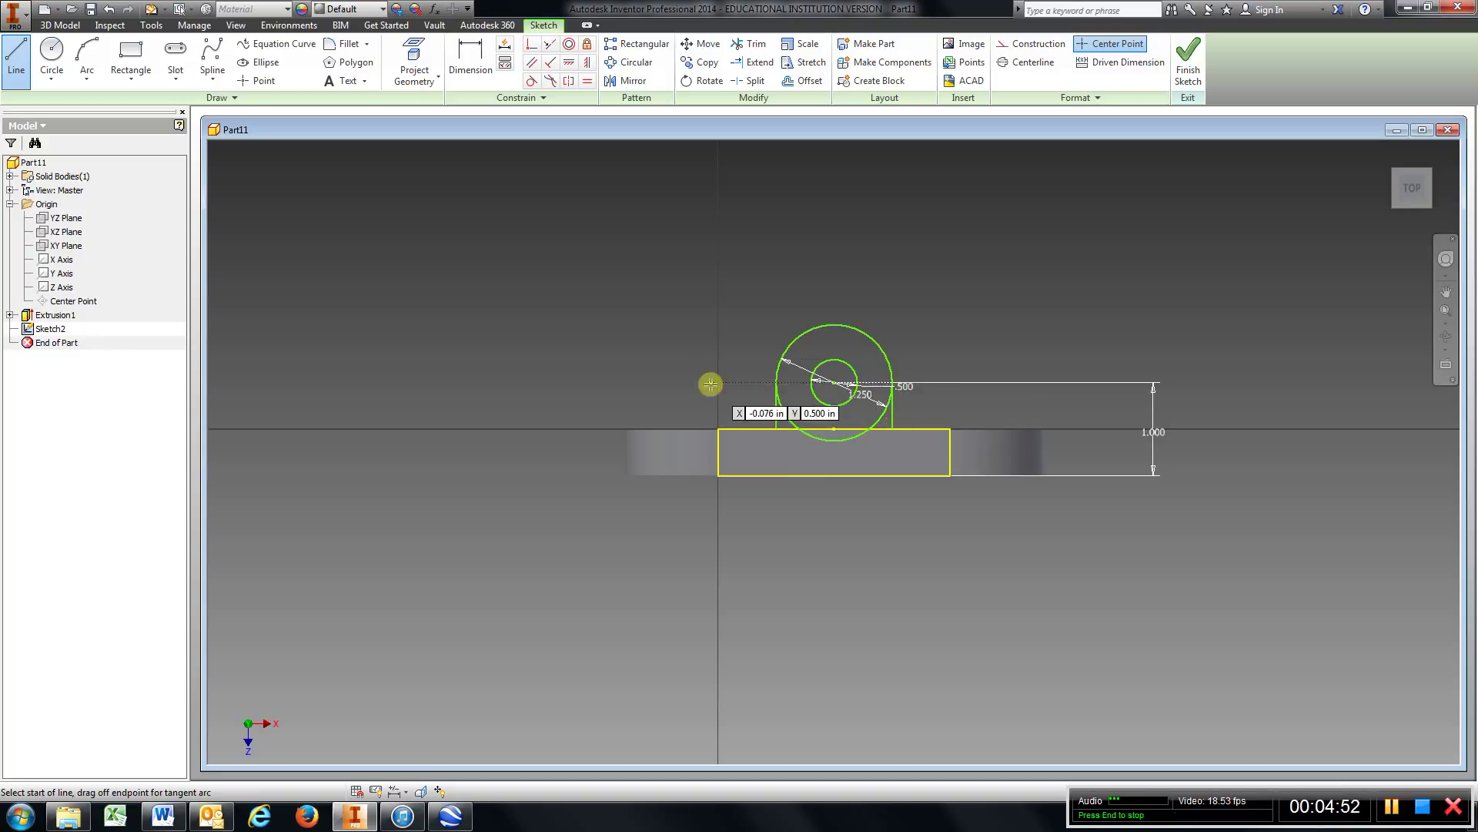
# Step: Trim away the lower half of the 1.25 in circle between the two vertical lines to leave a rounded lug outline
pyautogui.click(747, 48)
pyautogui.click(784, 413)
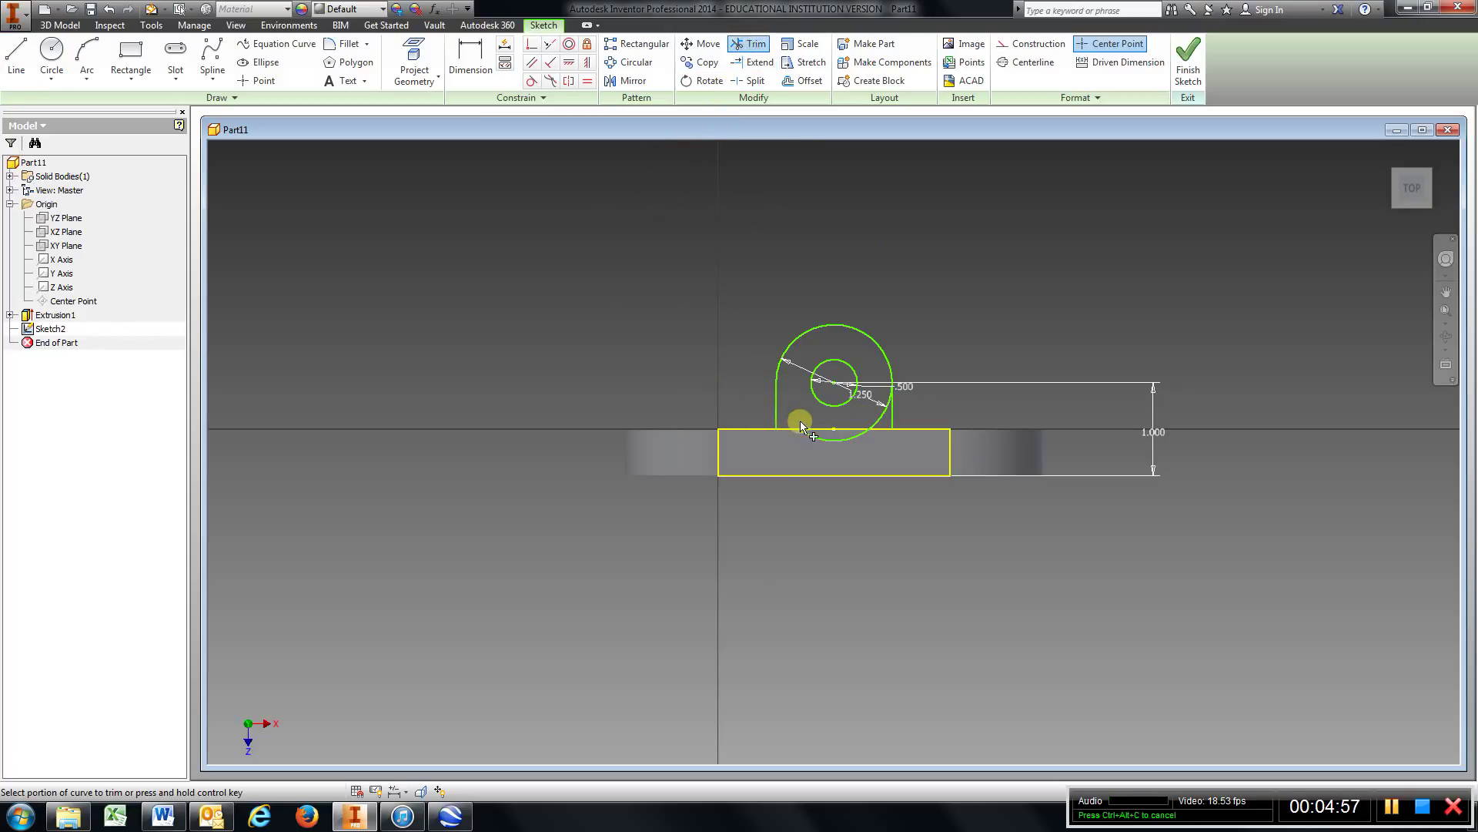
pyautogui.click(825, 435)
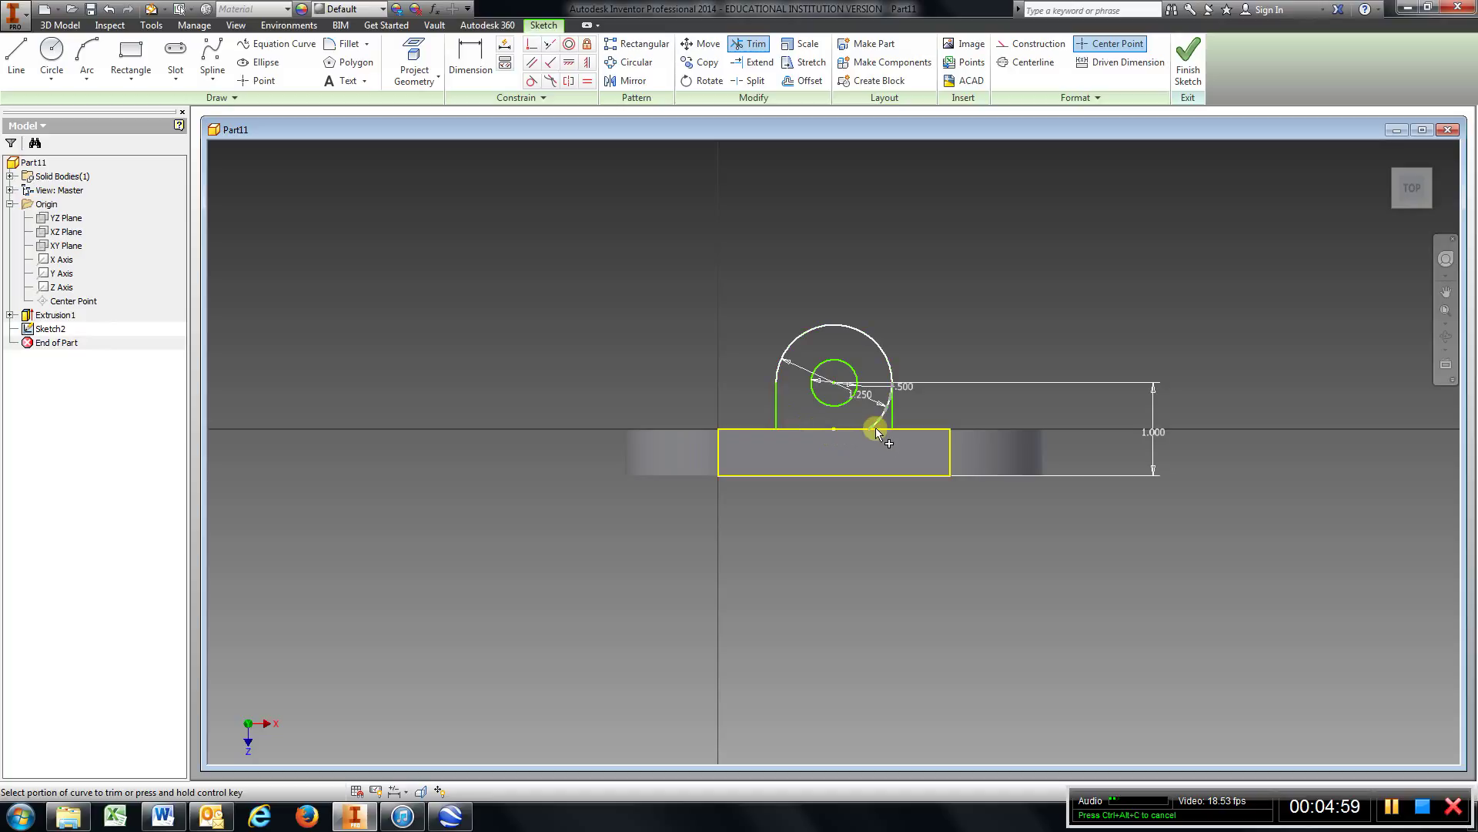
pyautogui.click(879, 423)
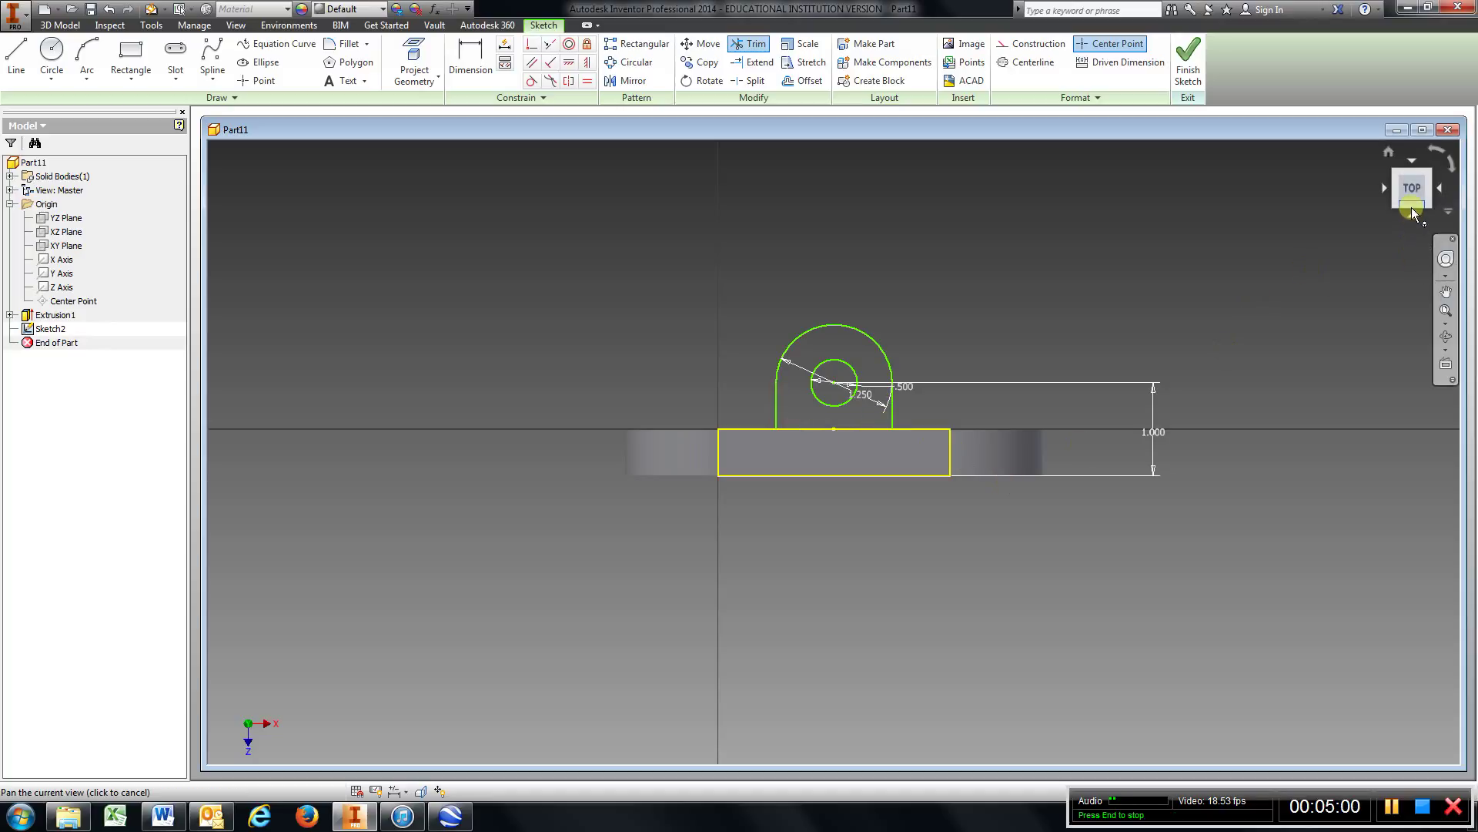
# Step: Finish the sketch and extrude the lug profile around the hole .5 in, with the direction flipped into the slot body
pyautogui.moveTo(1413, 192); pyautogui.dragTo(1290, 231)
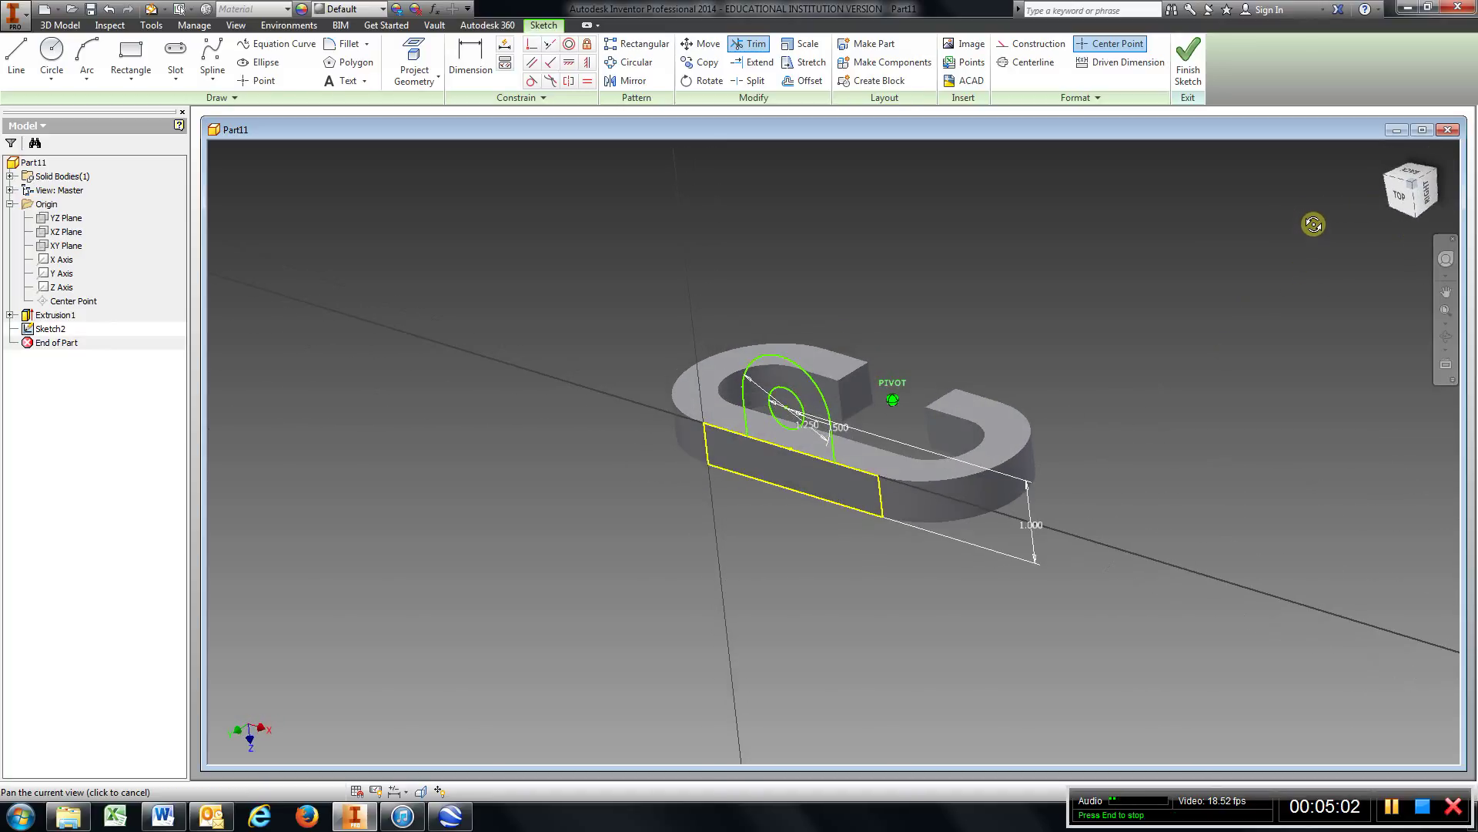
pyautogui.click(1199, 61)
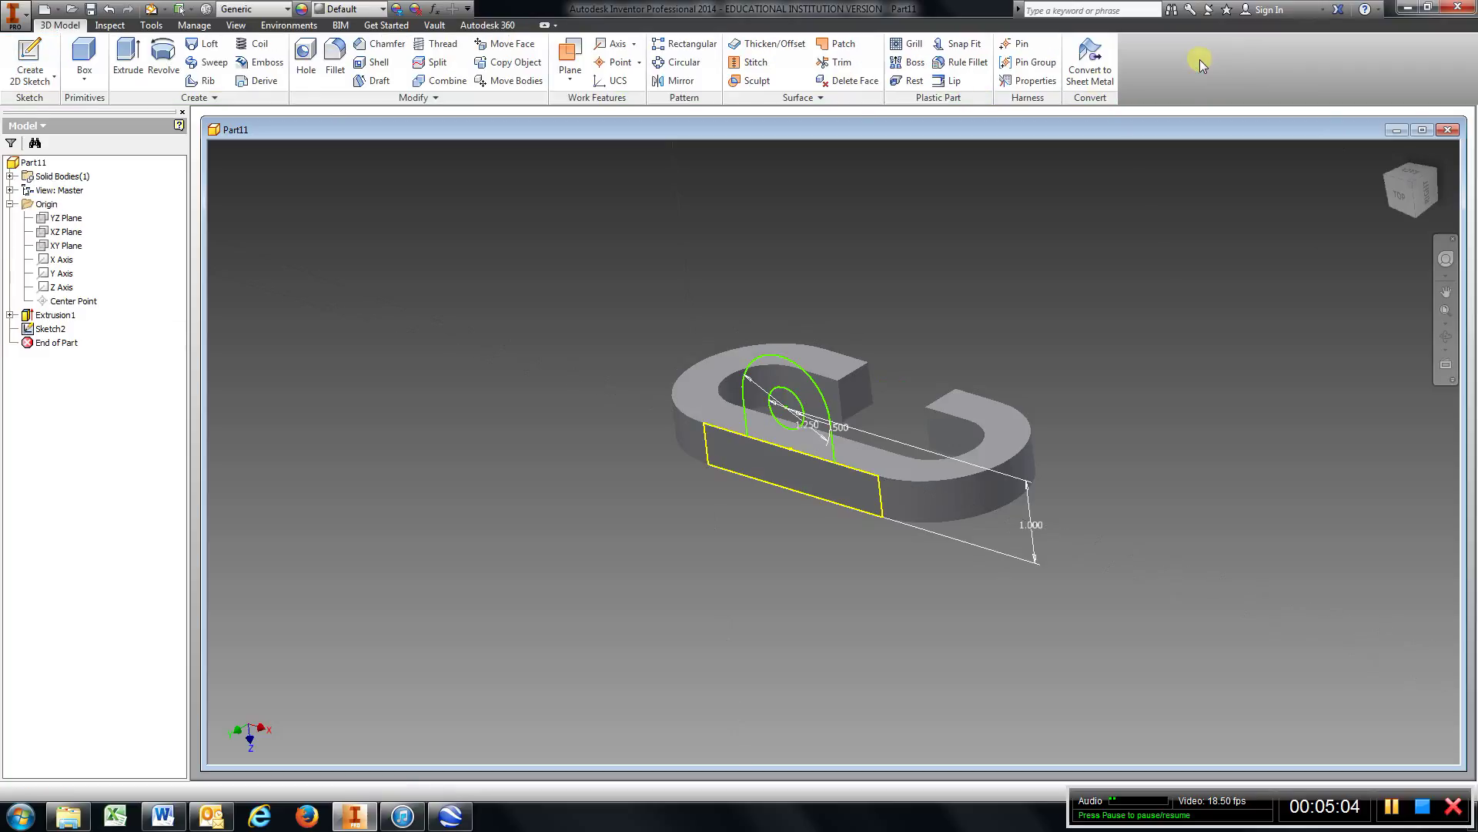
pyautogui.click(128, 56)
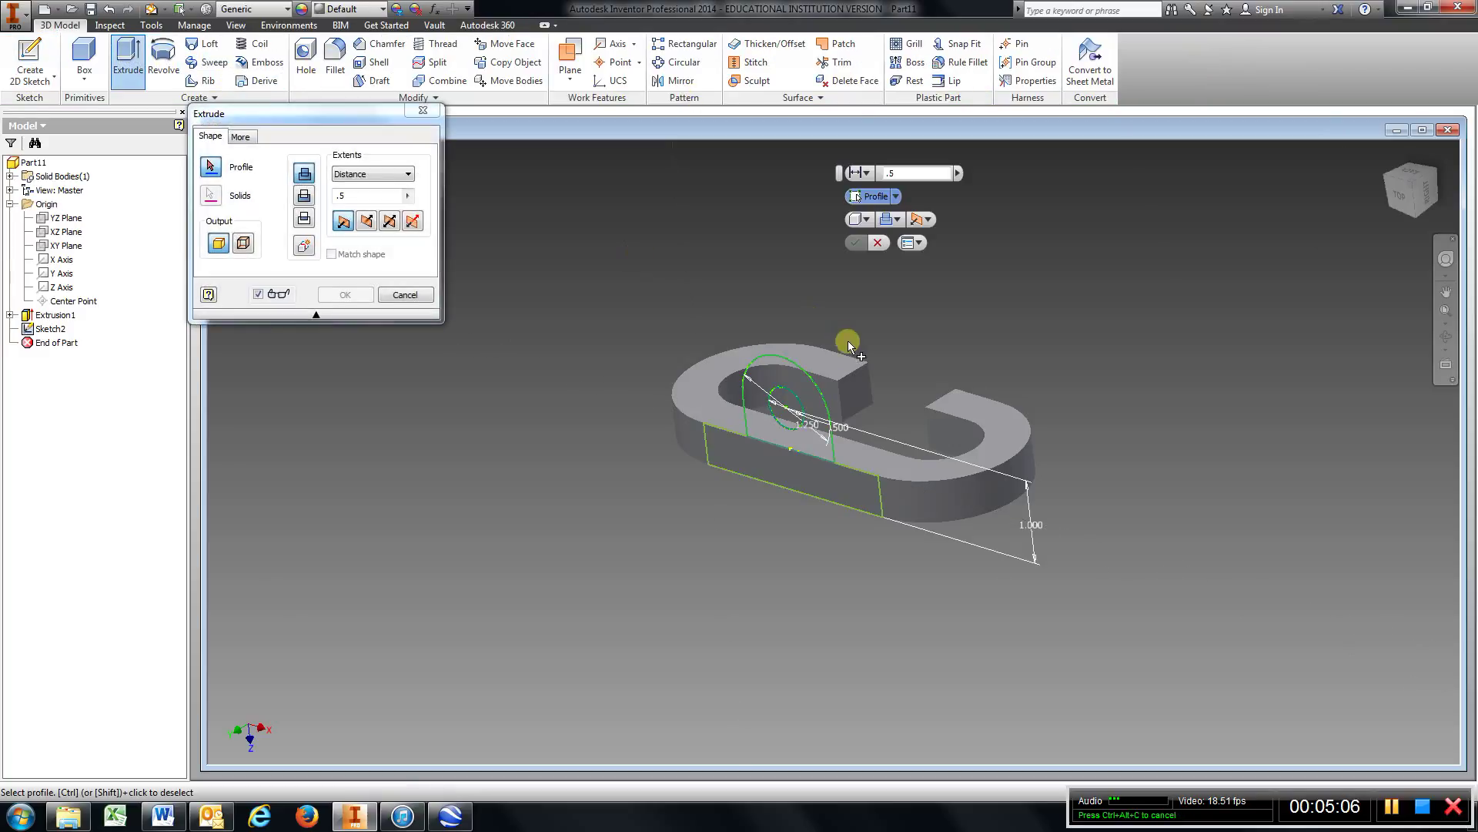
pyautogui.click(787, 378)
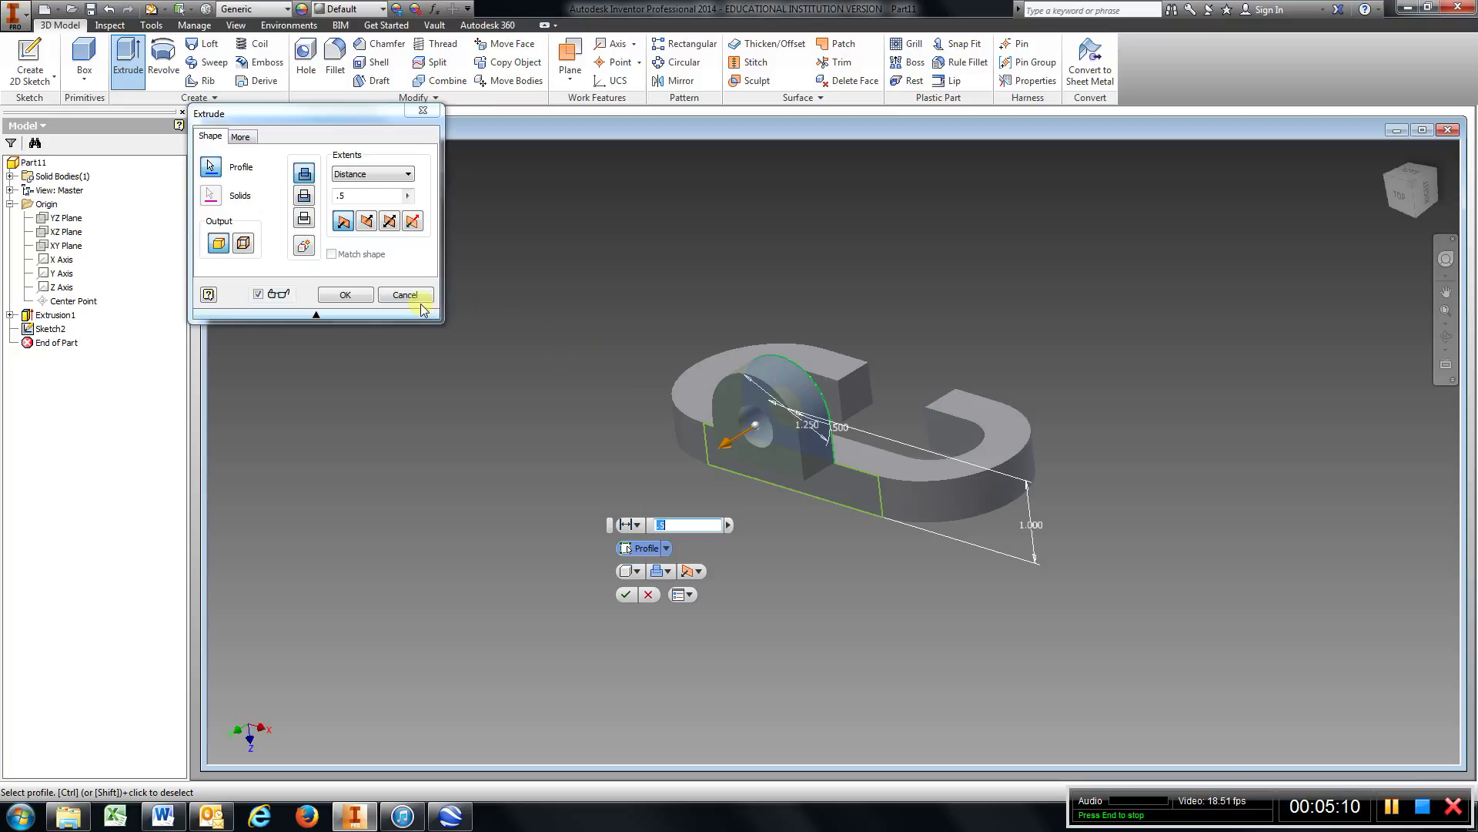
pyautogui.click(367, 222)
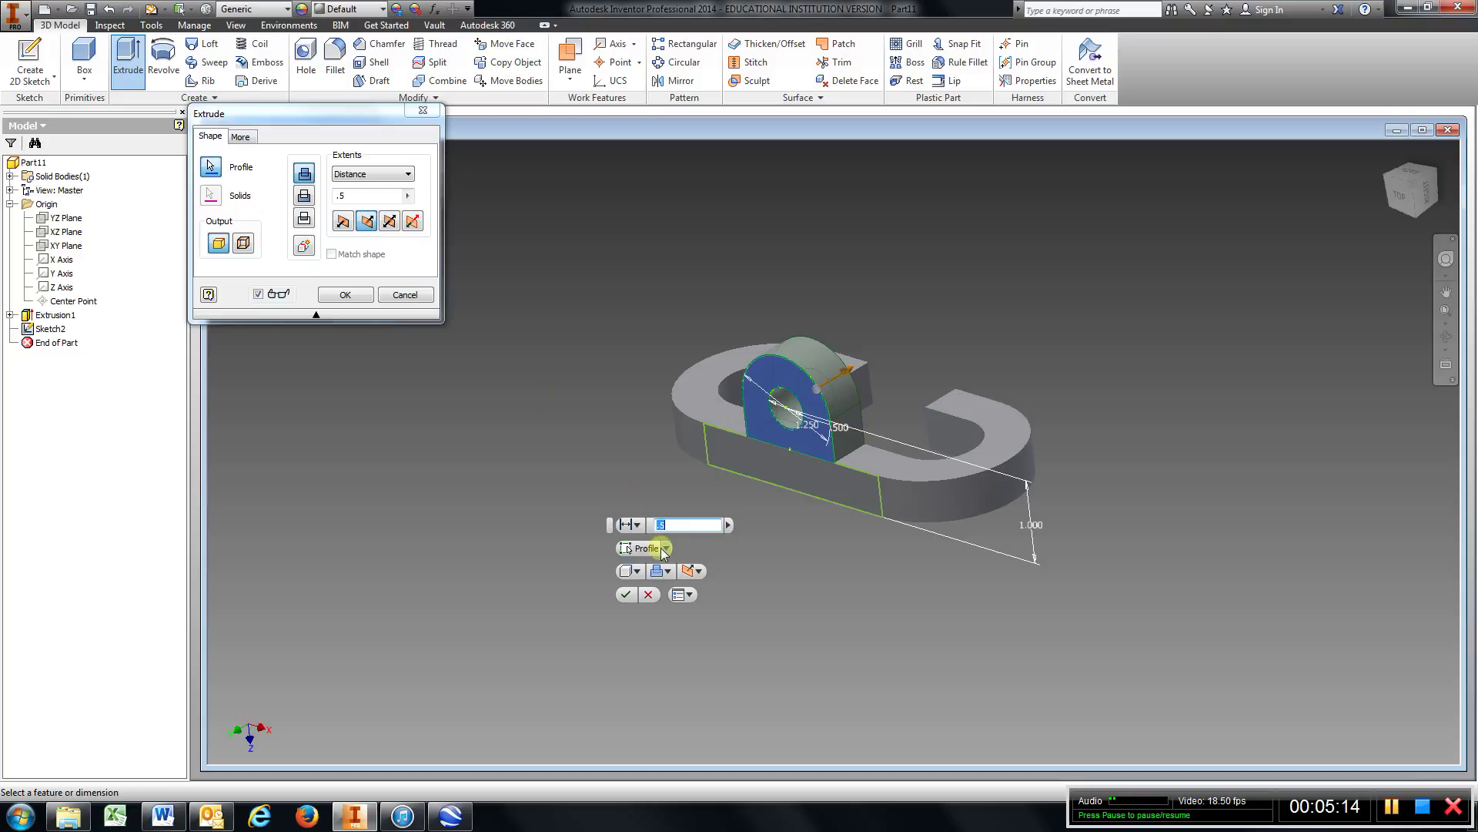
pyautogui.click(627, 597)
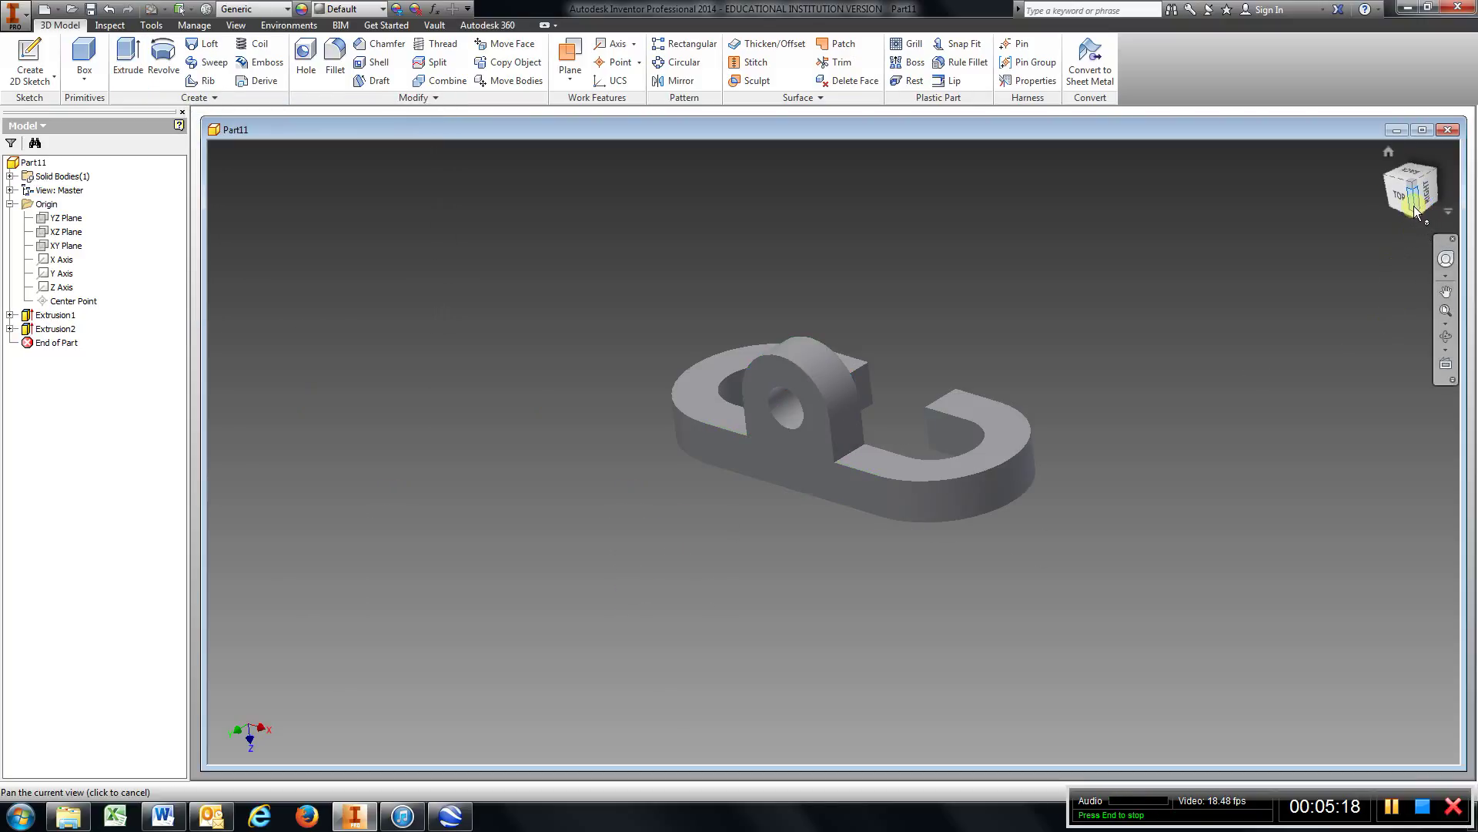
pyautogui.moveTo(1414, 206)
pyautogui.mouseDown()
pyautogui.moveTo(1178, 169)
pyautogui.moveTo(765, 159)
pyautogui.moveTo(632, 159)
pyautogui.moveTo(590, 188)
pyautogui.moveTo(547, 135)
pyautogui.moveTo(650, 211)
pyautogui.moveTo(732, 755)
pyautogui.moveTo(557, 150)
pyautogui.moveTo(511, 191)
pyautogui.moveTo(511, 221)
pyautogui.mouseUp()
pyautogui.click(1447, 258)
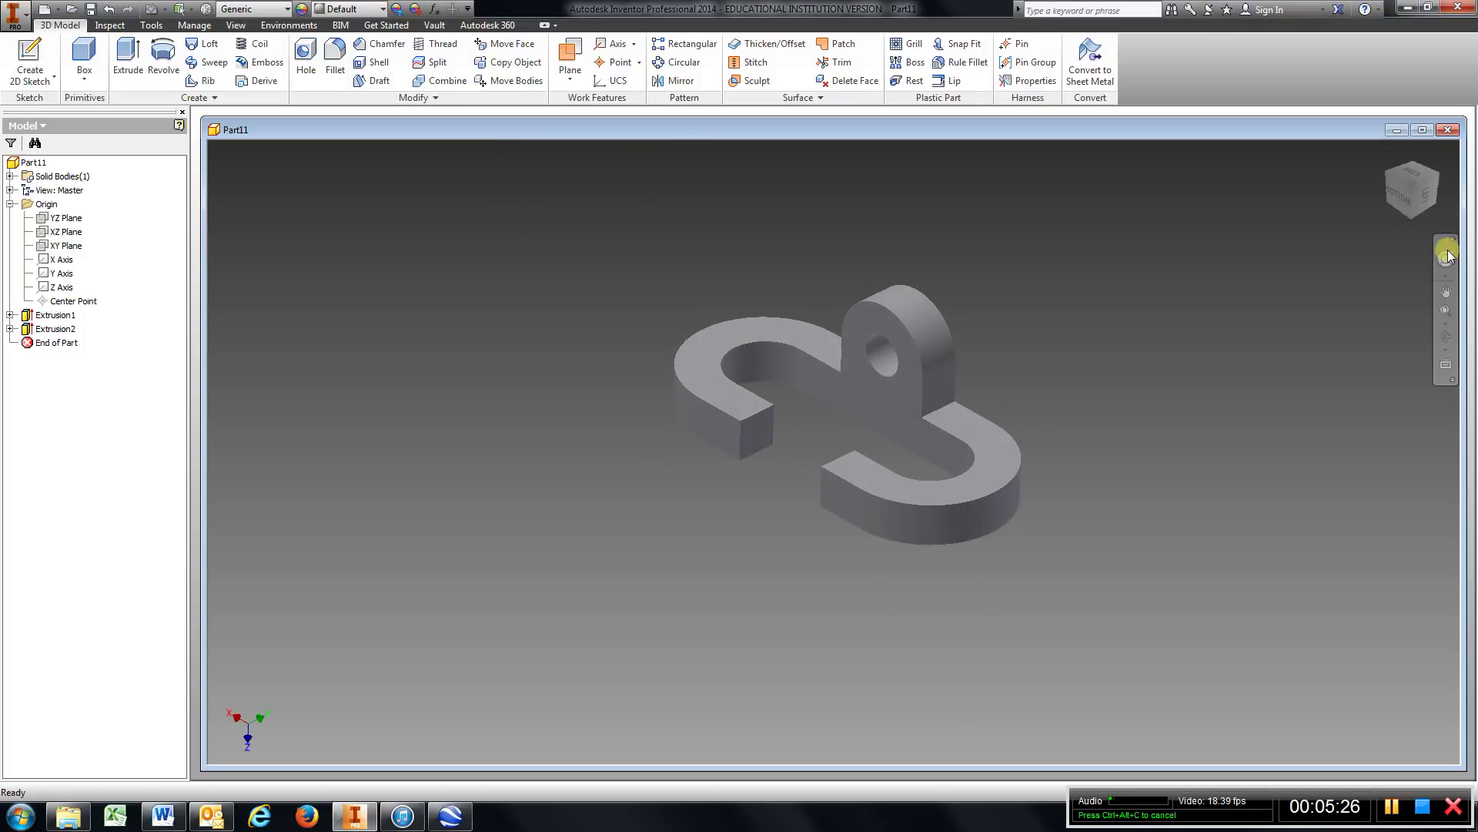